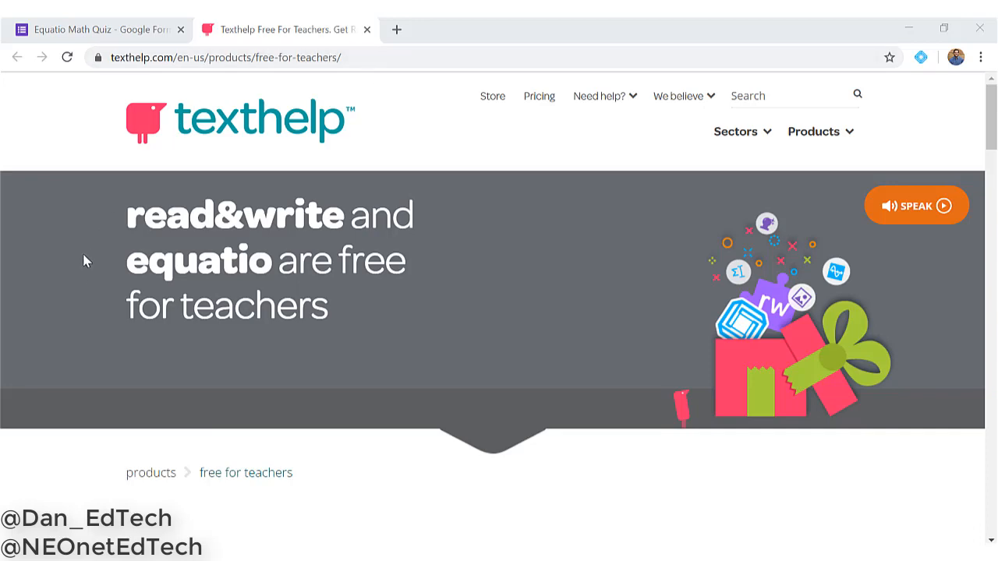
Look through the Texthelp Free for Teachers page and its sign-up form, and close the page to return to the quiz form.
{"action": "scroll", "coordinate": [81, 279], "scroll_direction": "down", "scroll_amount": 10}
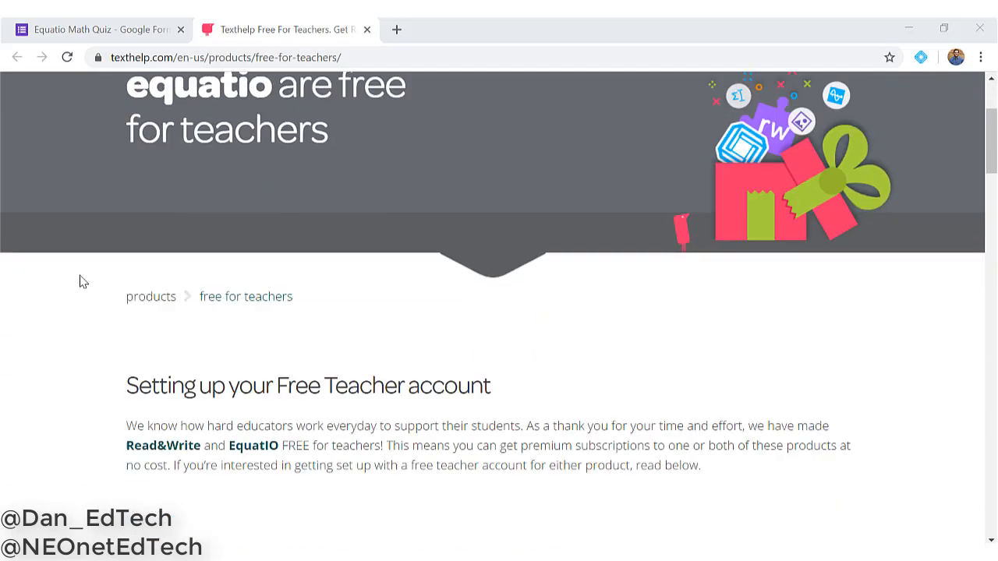
{"action": "scroll", "coordinate": [83, 280], "scroll_direction": "down", "scroll_amount": 10}
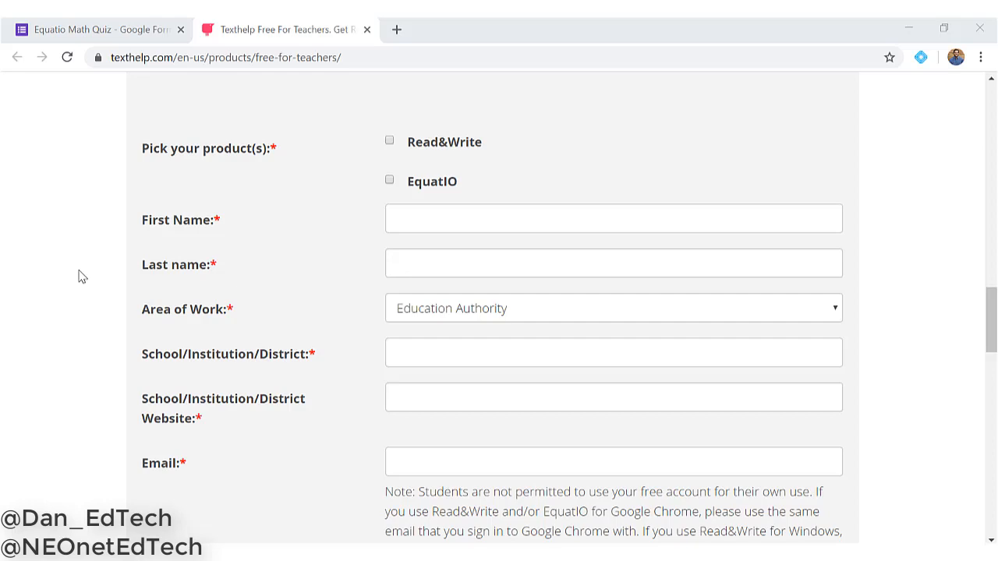
{"action": "scroll", "coordinate": [82, 276], "scroll_direction": "down", "scroll_amount": 9}
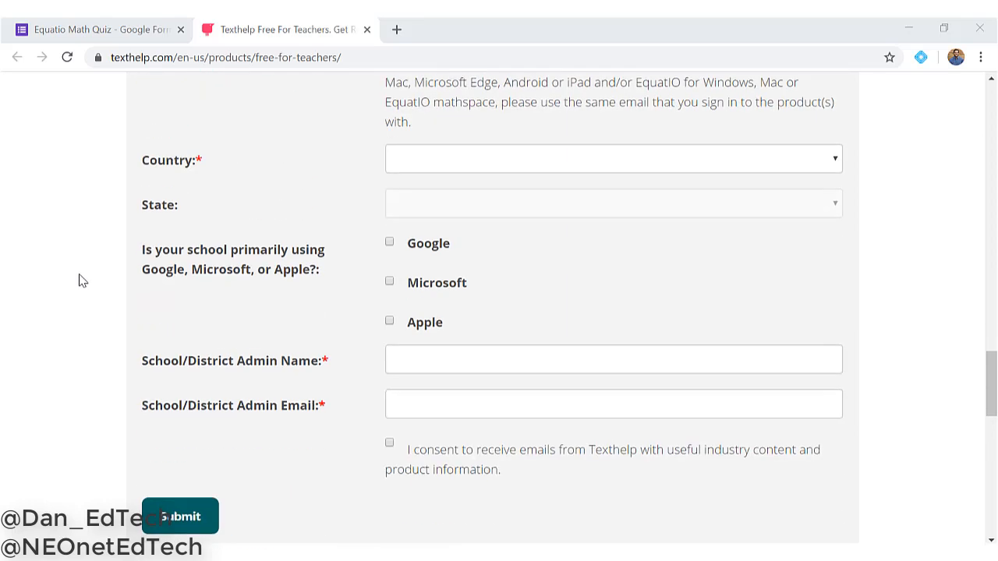
{"action": "scroll", "coordinate": [83, 280], "scroll_direction": "down", "scroll_amount": 3}
{"action": "scroll", "coordinate": [84, 280], "scroll_direction": "up", "scroll_amount": 9}
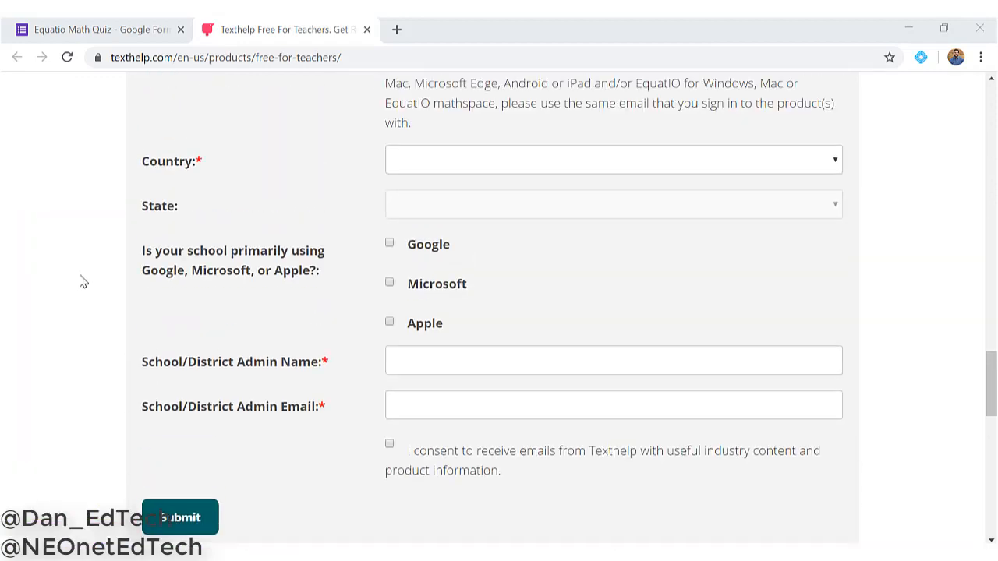
{"action": "scroll", "coordinate": [83, 281], "scroll_direction": "up", "scroll_amount": 9}
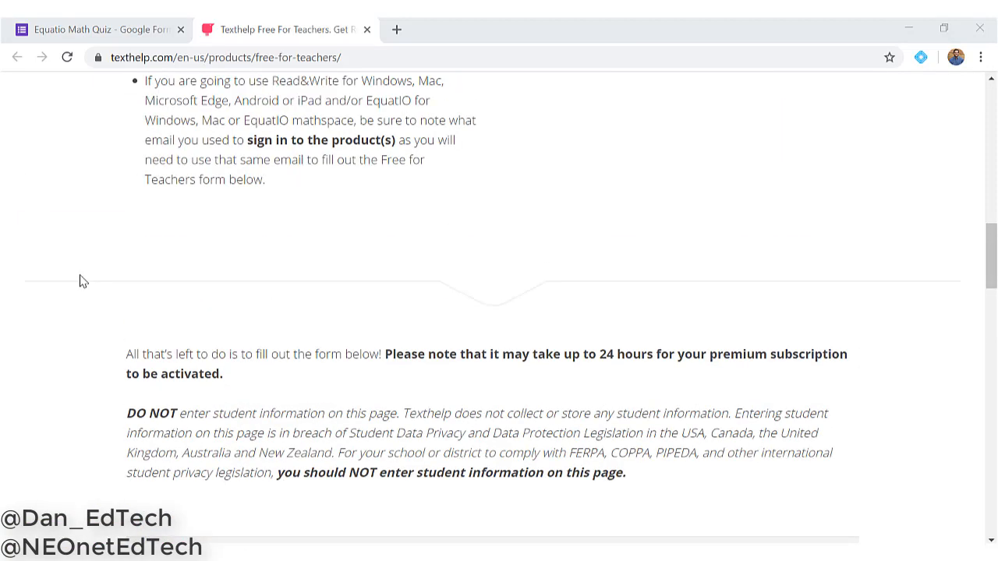
{"action": "scroll", "coordinate": [83, 280], "scroll_direction": "up", "scroll_amount": 10}
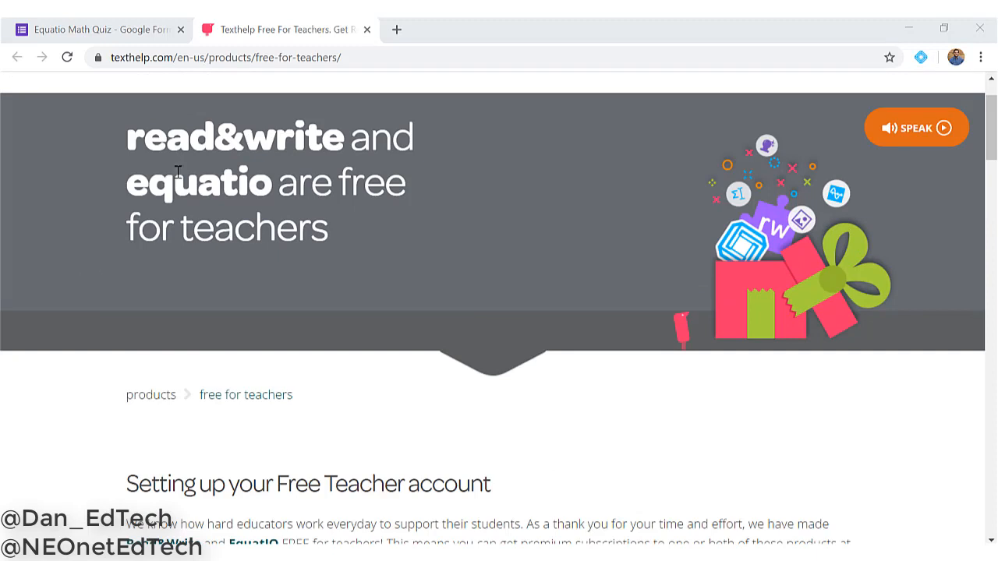
{"action": "left_click", "coordinate": [363, 31]}
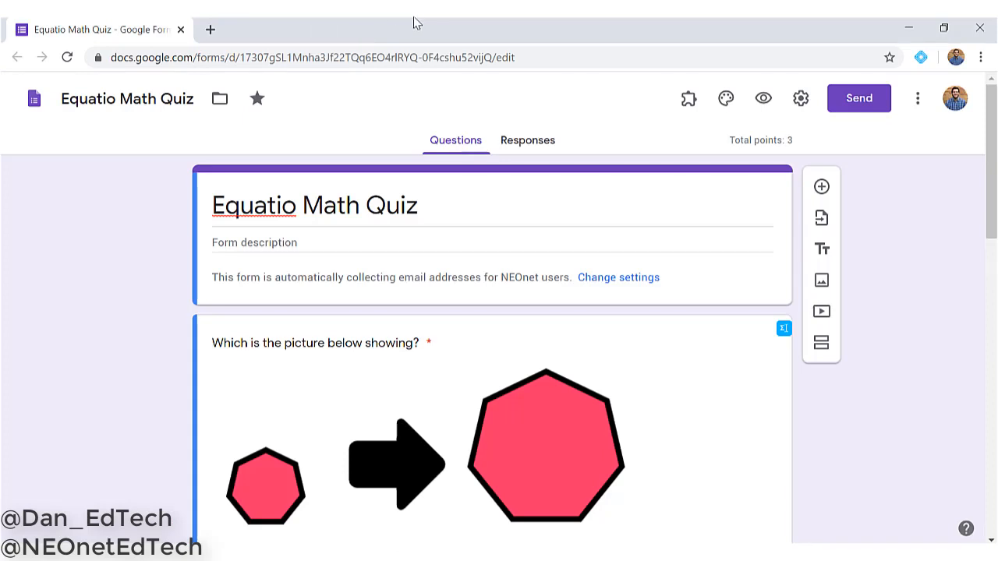
Read and dismiss the EquatIO extension's notice for Google Forms, and look over the quiz's first question.
{"action": "left_click", "coordinate": [923, 62]}
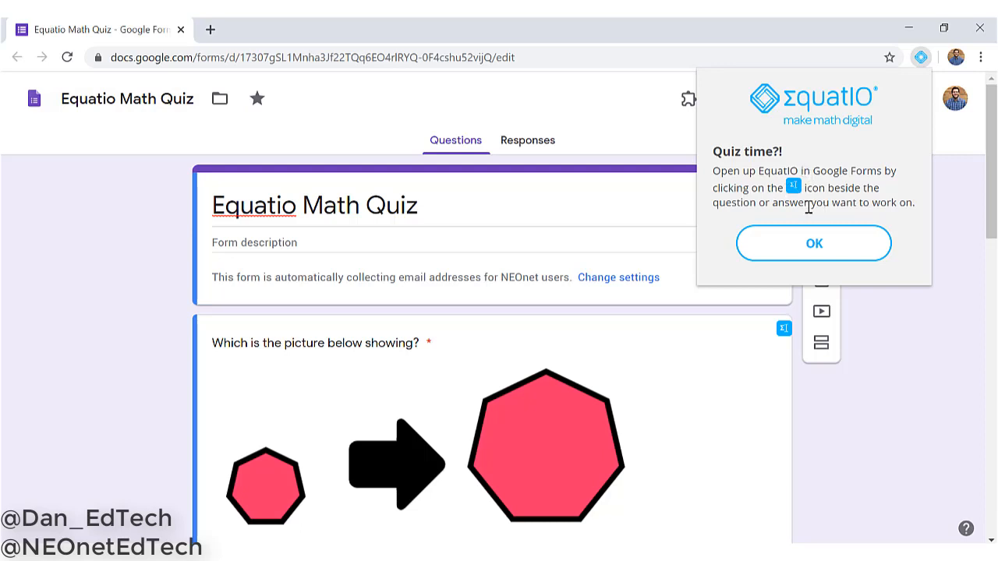
{"action": "left_click", "coordinate": [857, 247]}
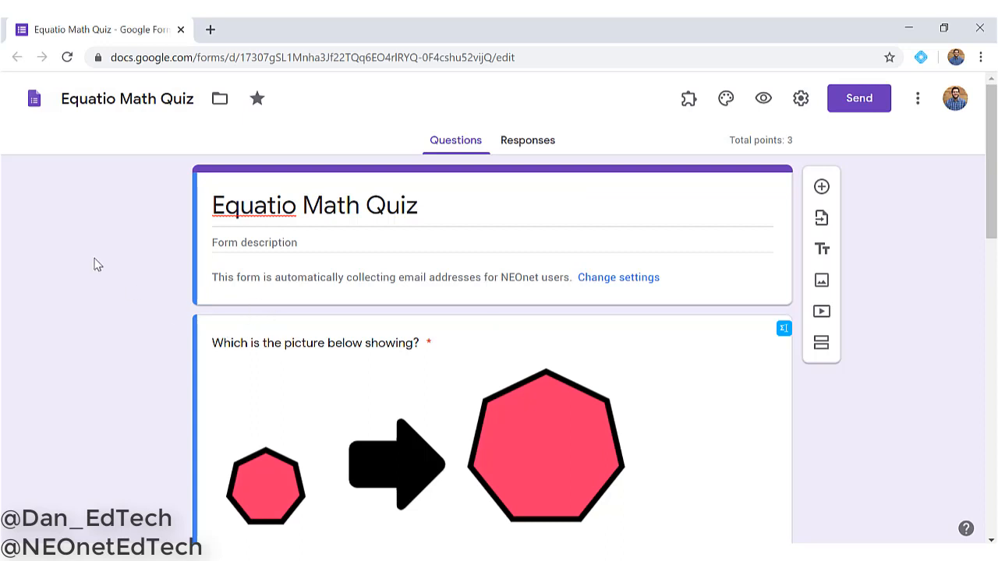
{"action": "scroll", "coordinate": [96, 264], "scroll_direction": "down", "scroll_amount": 1}
{"action": "scroll", "coordinate": [96, 263], "scroll_direction": "up", "scroll_amount": 1}
{"action": "scroll", "coordinate": [96, 263], "scroll_direction": "down", "scroll_amount": 1}
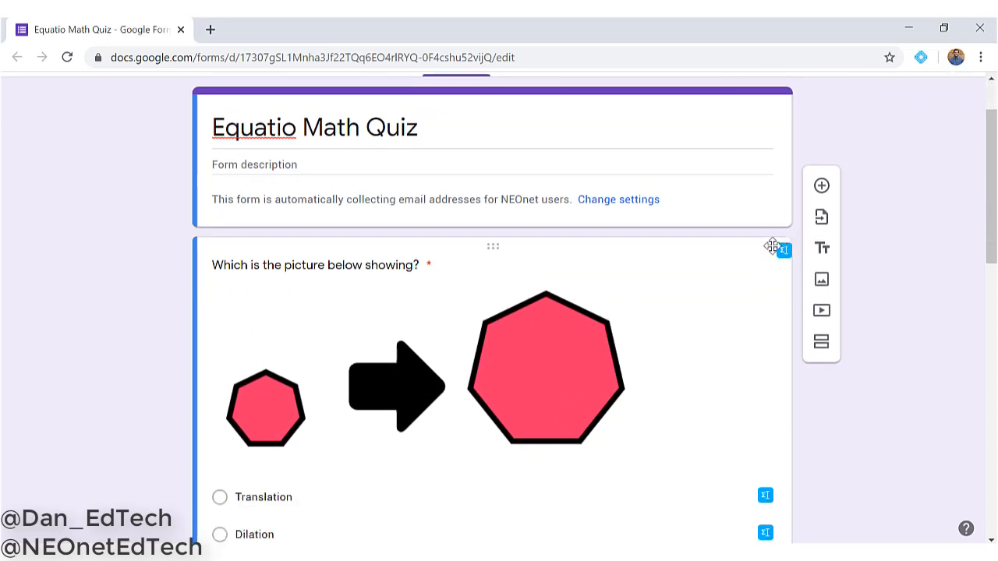
{"action": "scroll", "coordinate": [767, 311], "scroll_direction": "down", "scroll_amount": 2}
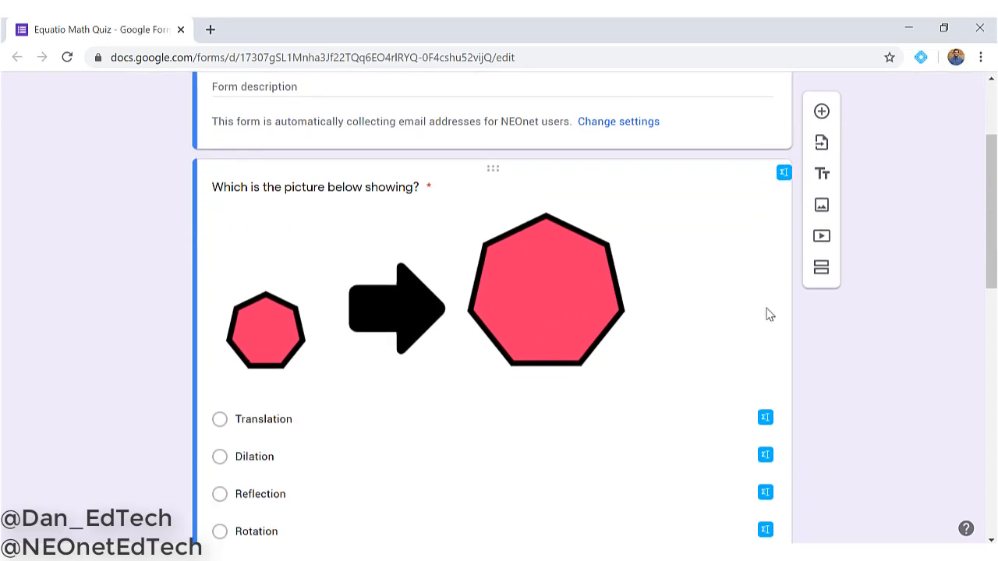
{"action": "scroll", "coordinate": [390, 204], "scroll_direction": "up", "scroll_amount": 2}
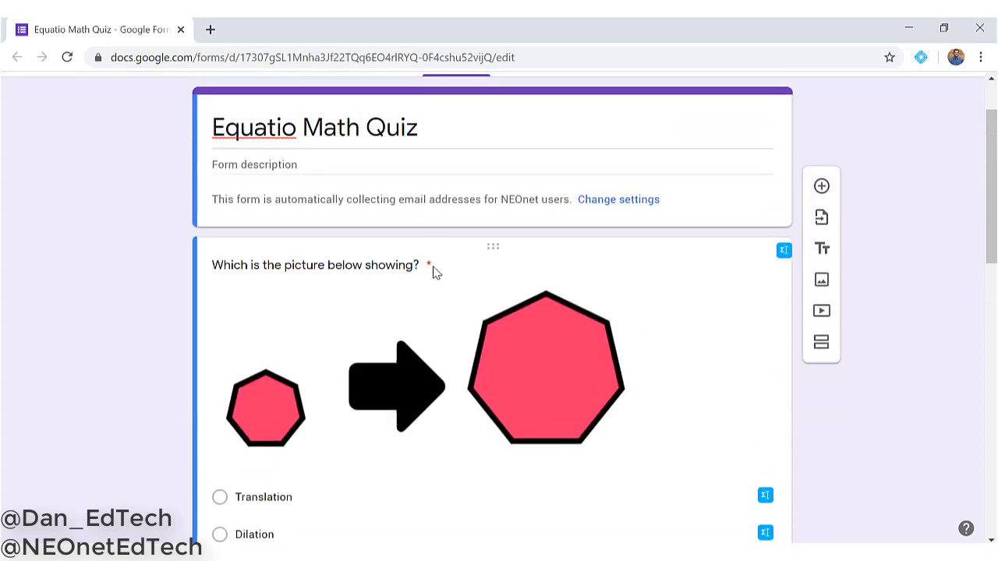
Open the question "Which is the picture below showing?" for editing and examine the math insertion options beside its answers.
{"action": "left_click", "coordinate": [432, 270]}
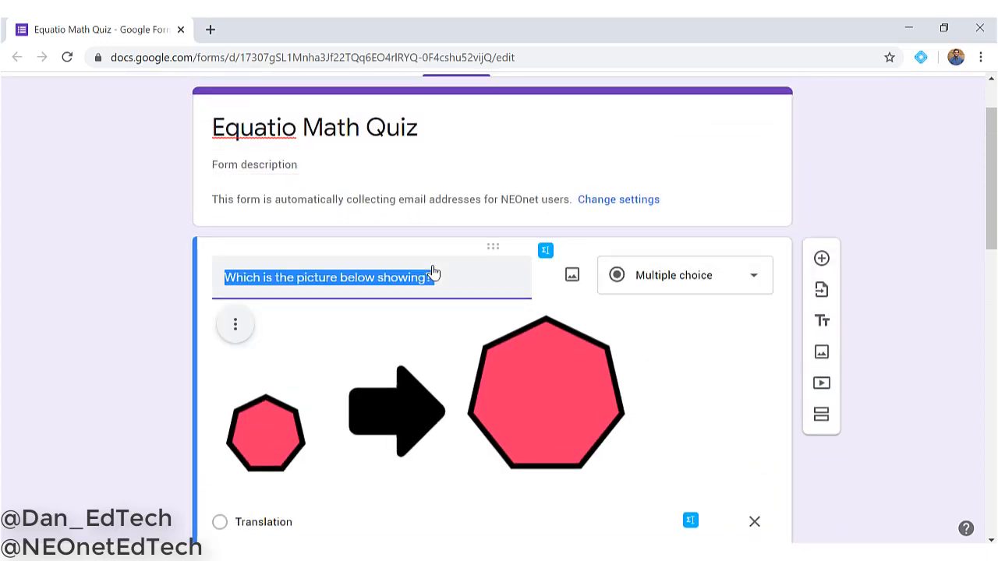
{"action": "left_click", "coordinate": [474, 279]}
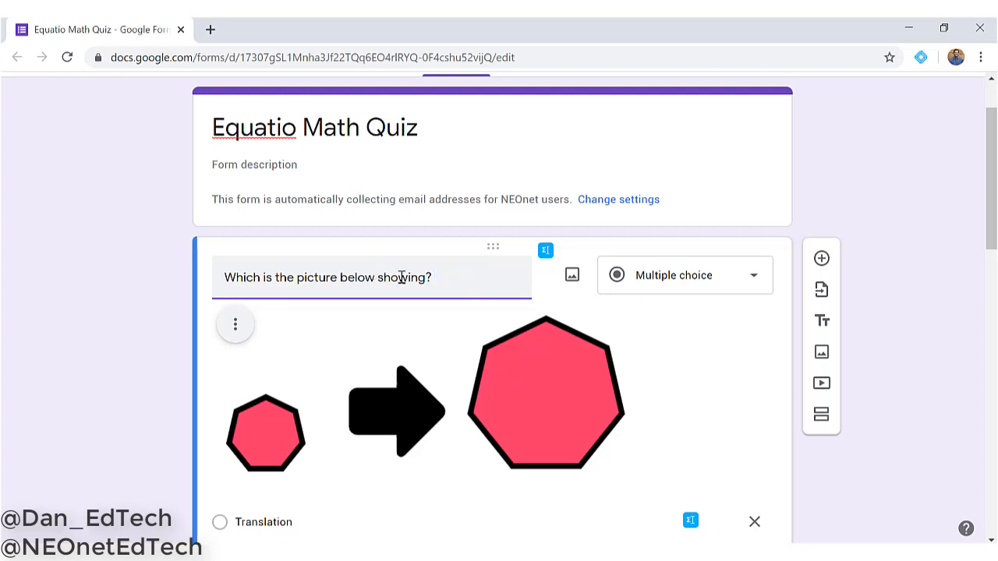
{"action": "scroll", "coordinate": [429, 284], "scroll_direction": "down", "scroll_amount": 3}
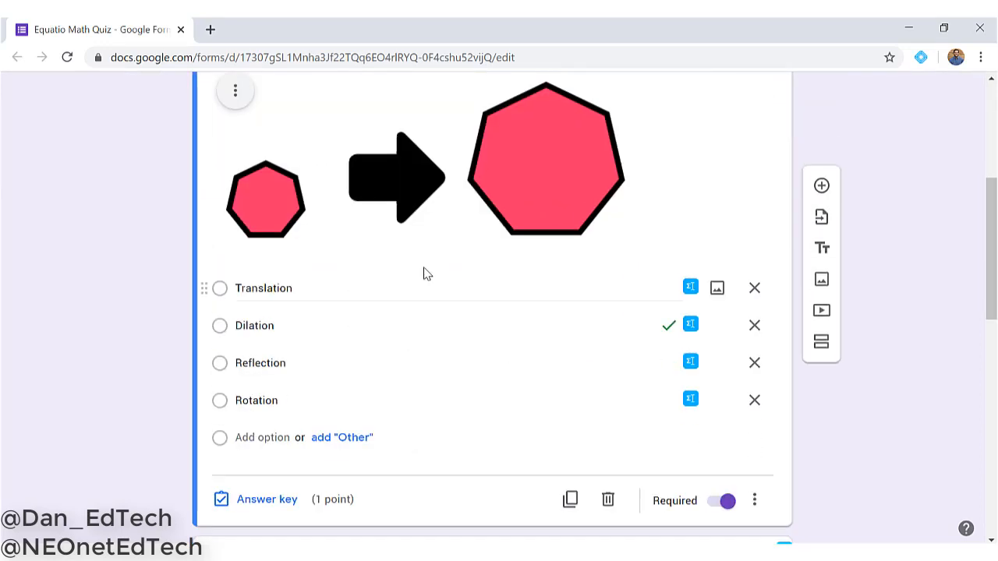
{"action": "left_click", "coordinate": [483, 275]}
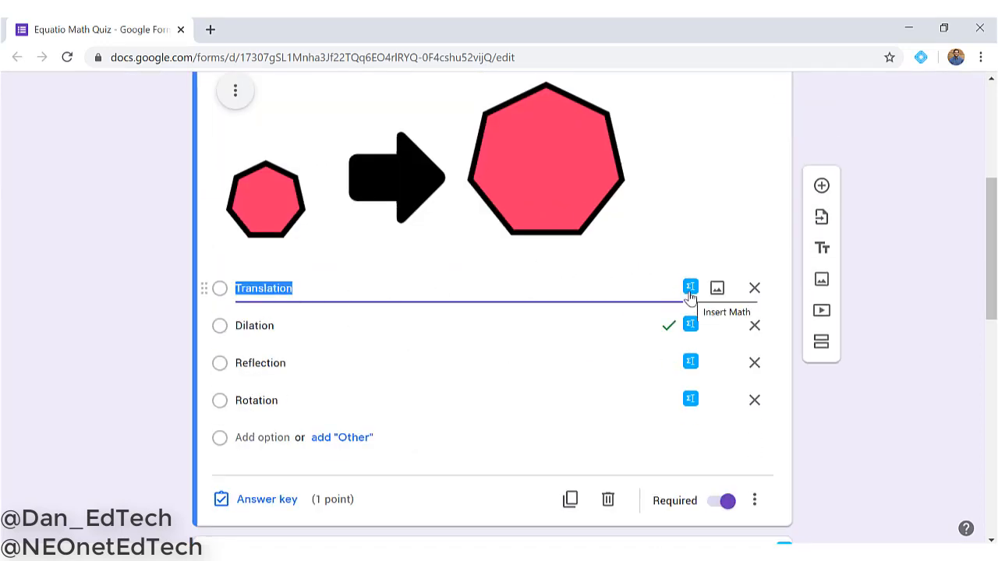
{"action": "scroll", "coordinate": [74, 292], "scroll_direction": "down", "scroll_amount": 1}
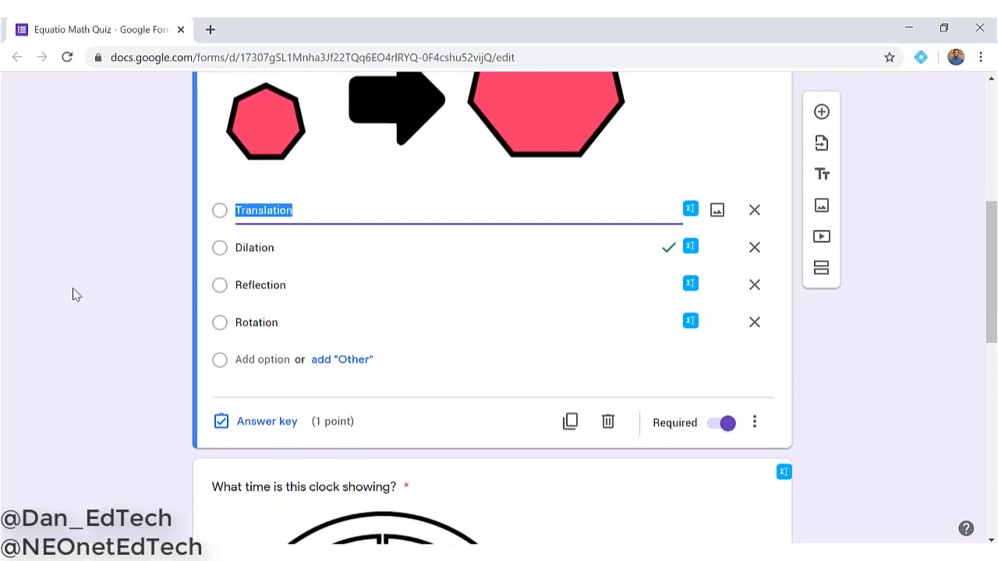
{"action": "scroll", "coordinate": [74, 295], "scroll_direction": "up", "scroll_amount": 5}
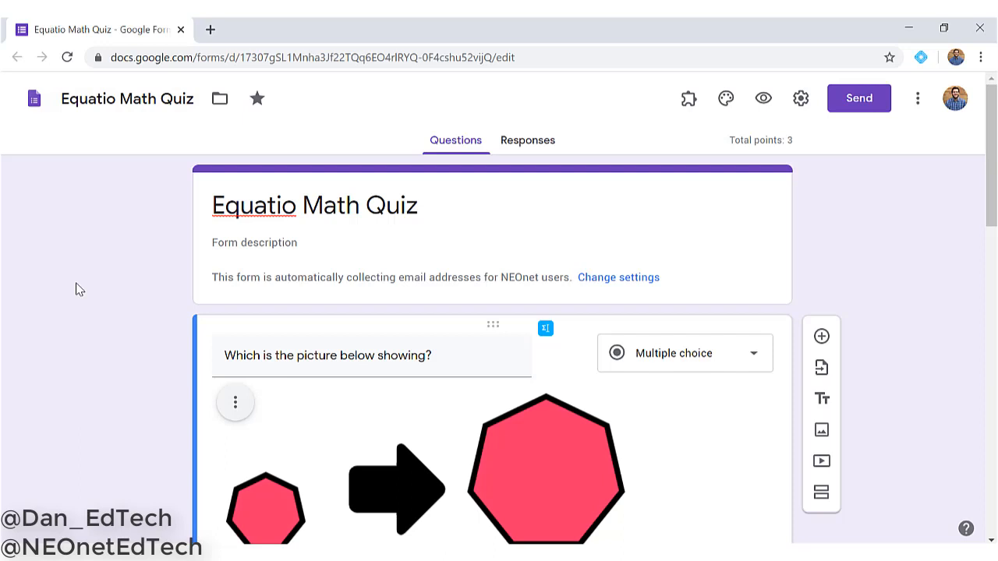
Check the form's quiz settings for the "Make this a quiz" option and leave them without saving.
{"action": "left_click", "coordinate": [801, 98]}
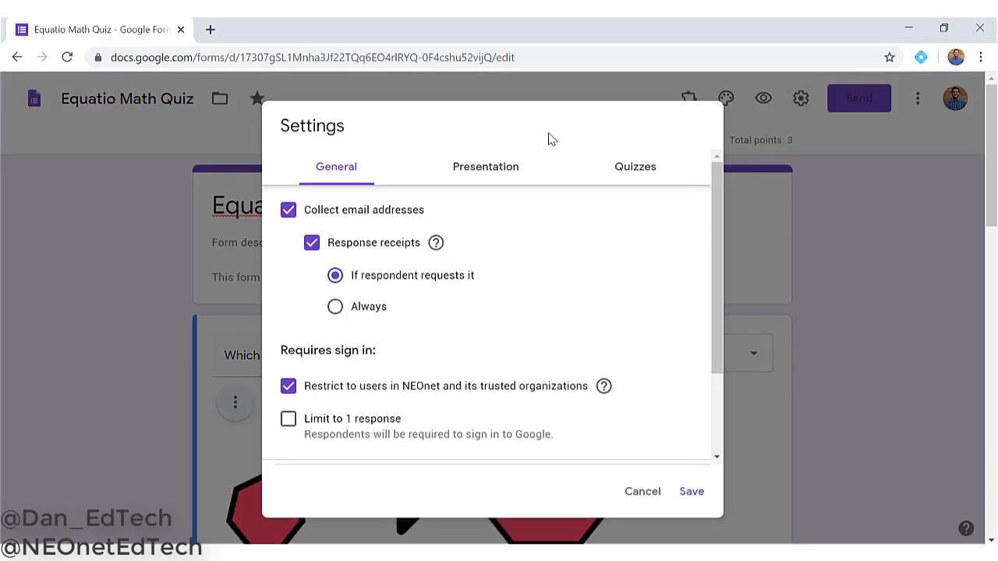
{"action": "left_click", "coordinate": [633, 172]}
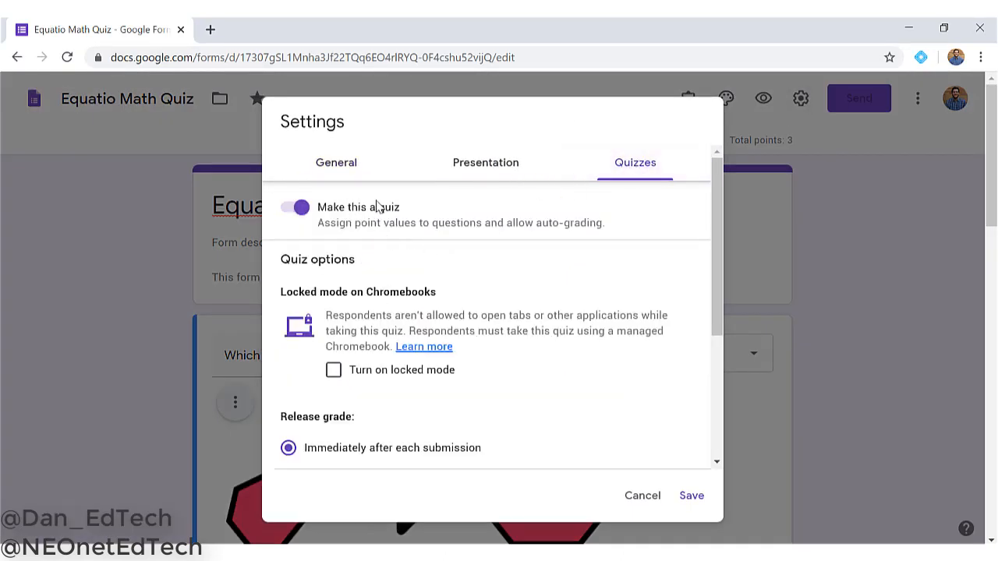
{"action": "left_click", "coordinate": [647, 496]}
Review the first question's answer key with its point value and correct answer, and return to the question.
{"action": "scroll", "coordinate": [172, 308], "scroll_direction": "down", "scroll_amount": 5}
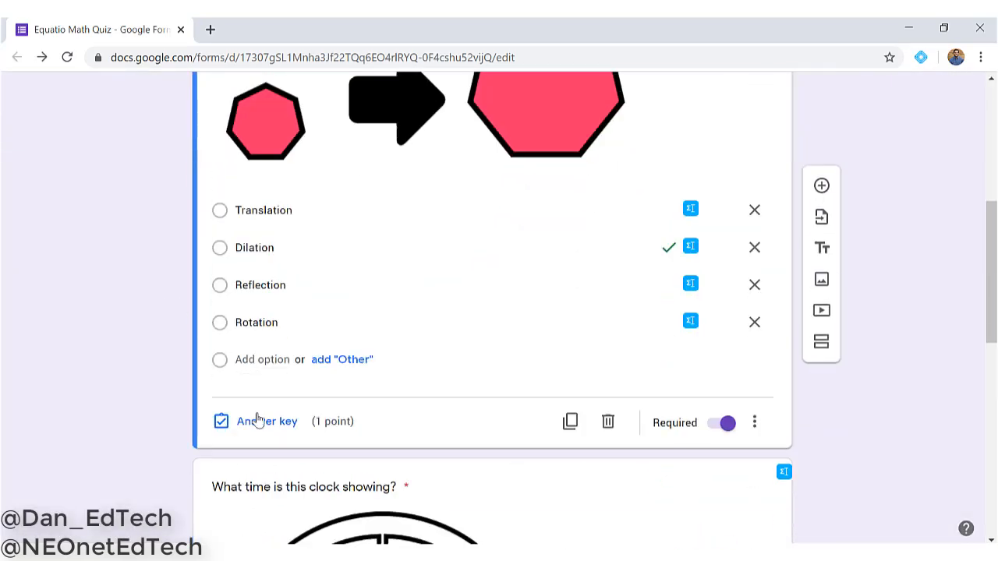
{"action": "left_click", "coordinate": [245, 425]}
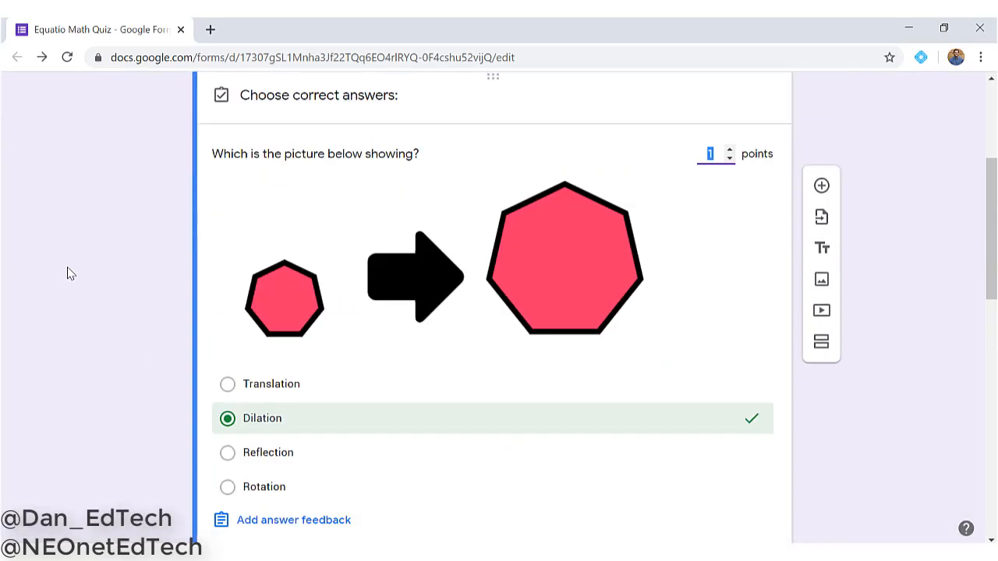
{"action": "scroll", "coordinate": [71, 274], "scroll_direction": "down", "scroll_amount": 2}
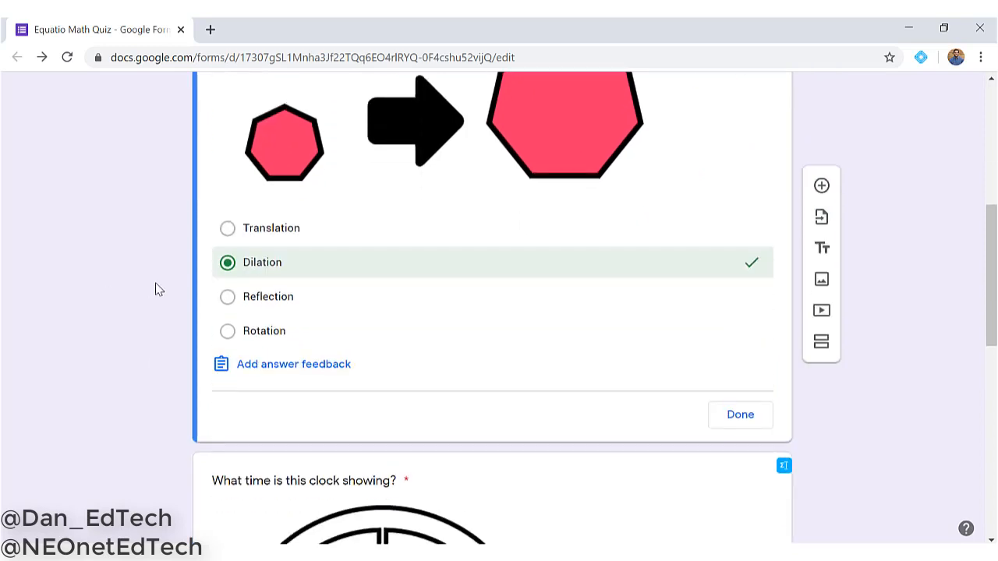
{"action": "left_click", "coordinate": [730, 420]}
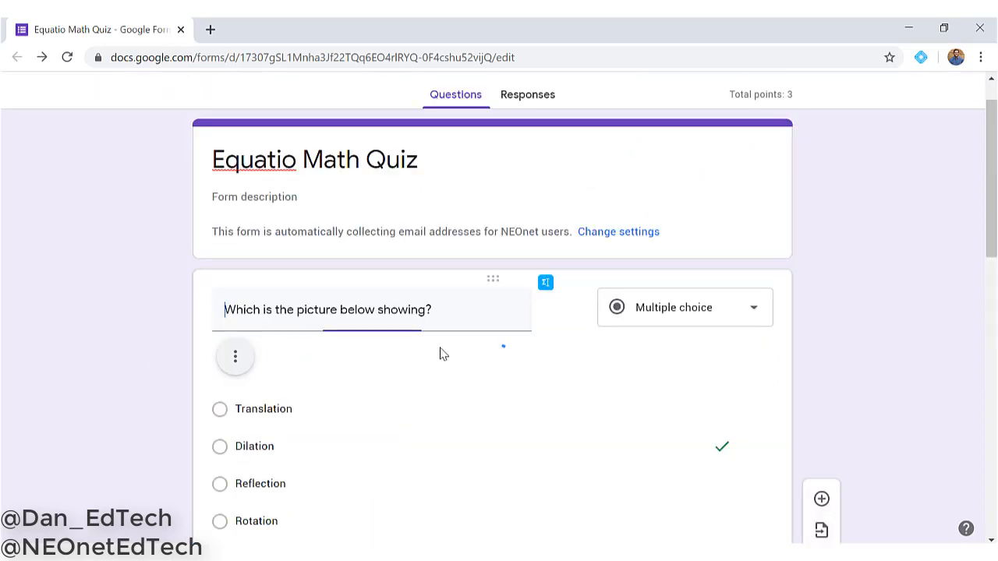
Examine all the quiz questions, including the clock question and the blank last question, and return to the first one.
{"action": "scroll", "coordinate": [171, 352], "scroll_direction": "down", "scroll_amount": 2}
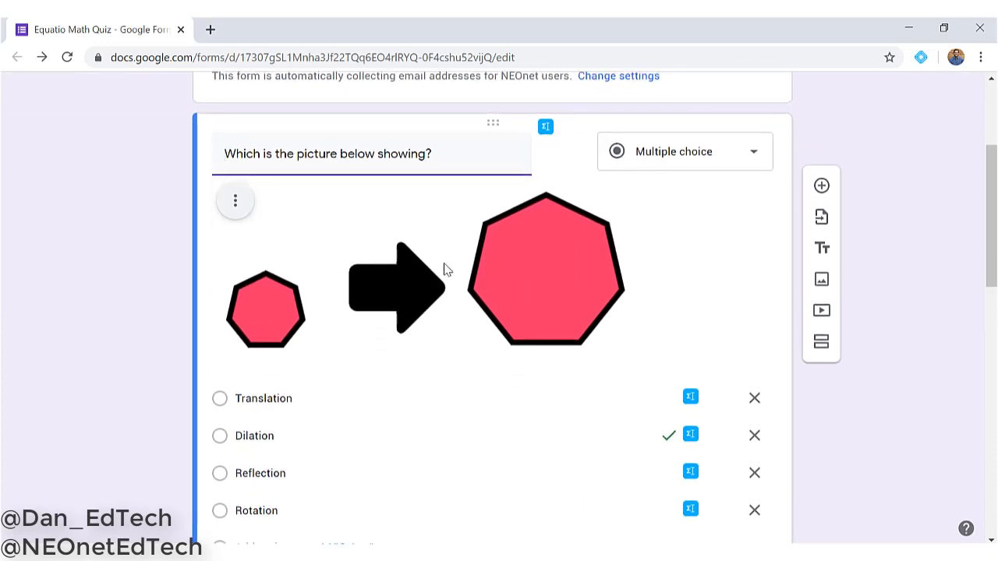
{"action": "scroll", "coordinate": [317, 278], "scroll_direction": "down", "scroll_amount": 7}
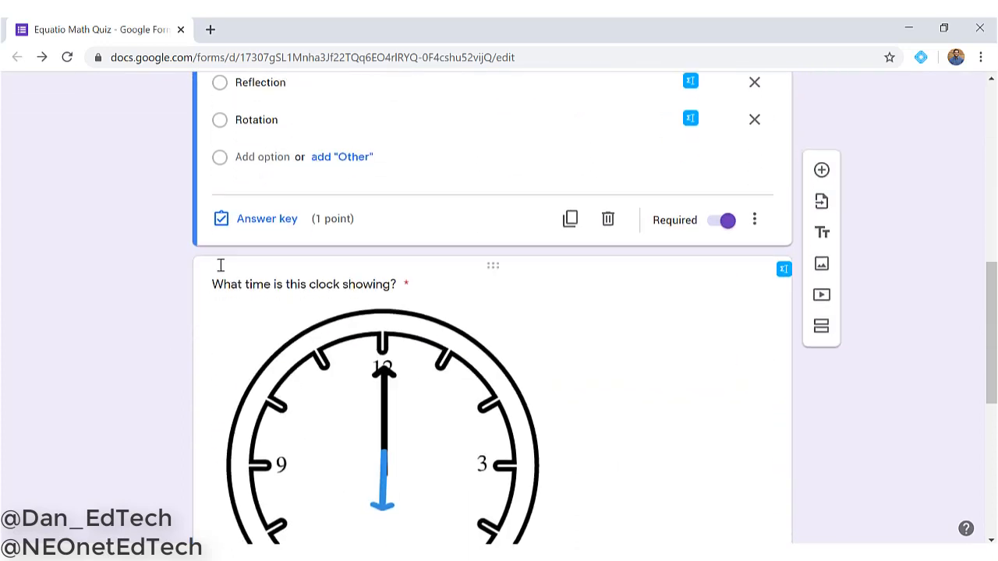
{"action": "scroll", "coordinate": [304, 276], "scroll_direction": "down", "scroll_amount": 3}
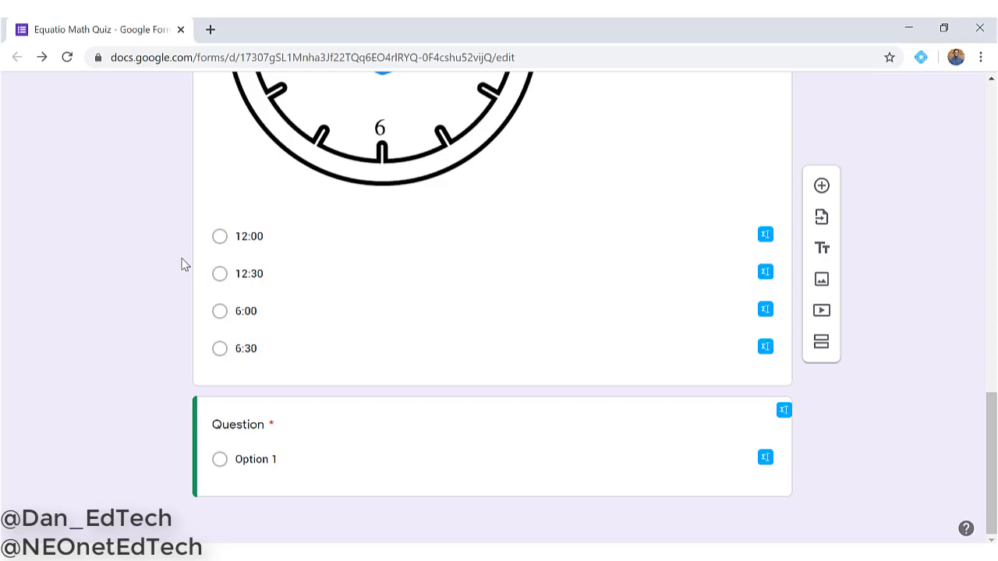
{"action": "scroll", "coordinate": [180, 257], "scroll_direction": "up", "scroll_amount": 11}
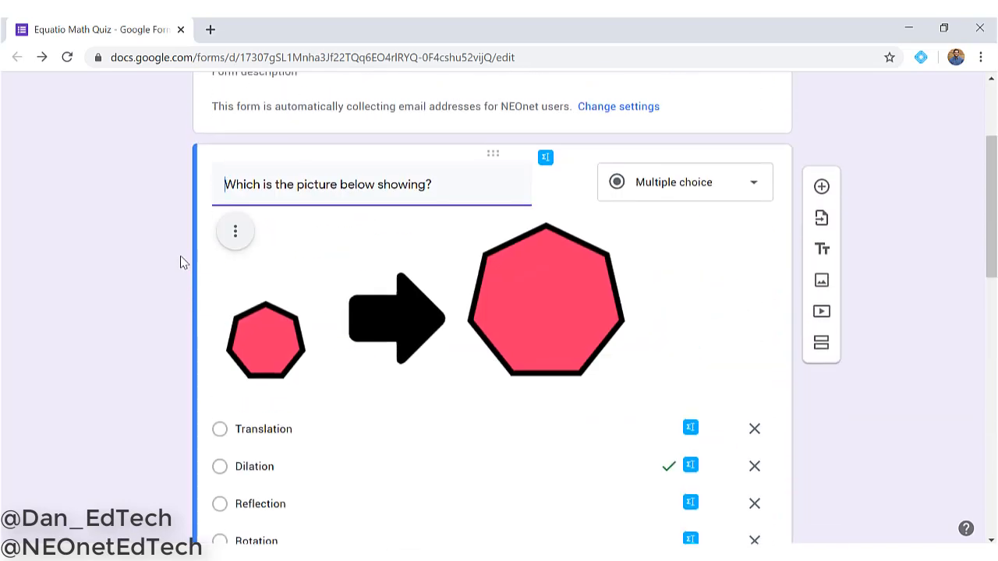
{"action": "scroll", "coordinate": [181, 262], "scroll_direction": "up", "scroll_amount": 2}
{"action": "scroll", "coordinate": [179, 260], "scroll_direction": "down", "scroll_amount": 3}
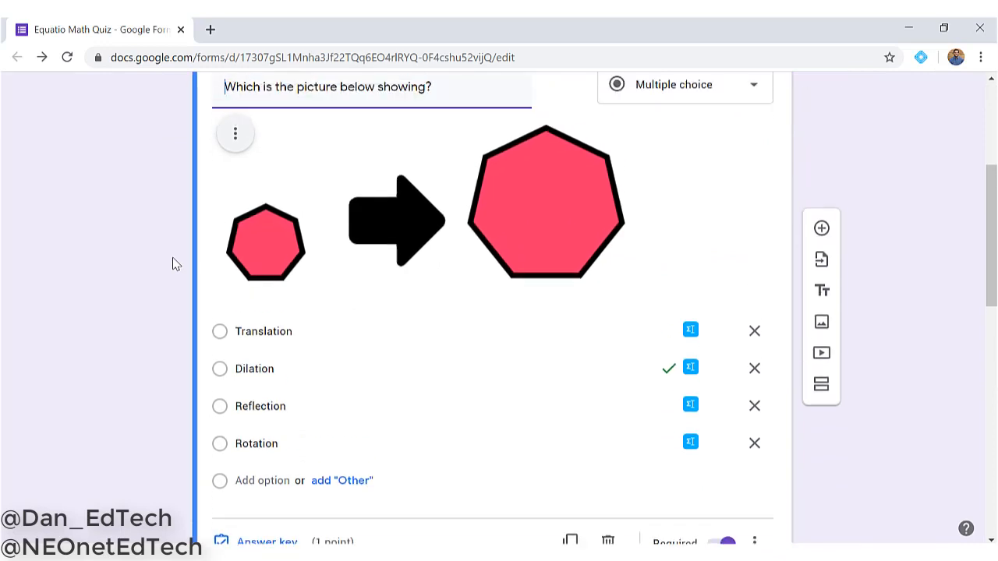
{"action": "scroll", "coordinate": [178, 260], "scroll_direction": "up", "scroll_amount": 1}
{"action": "scroll", "coordinate": [174, 271], "scroll_direction": "down", "scroll_amount": 1}
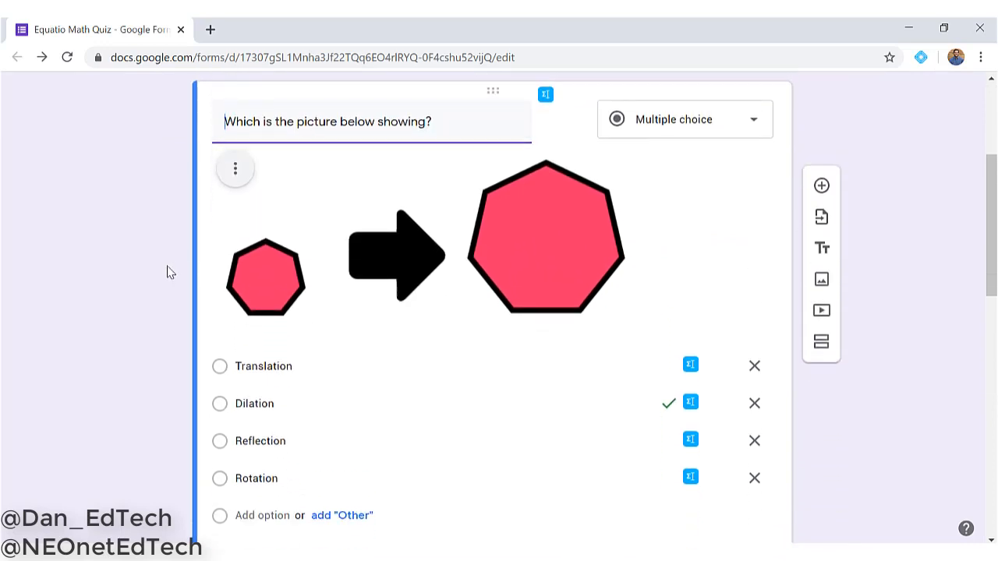
Select the polygon picture in the first question to inspect it with the answer options, and deselect it.
{"action": "left_click", "coordinate": [308, 255]}
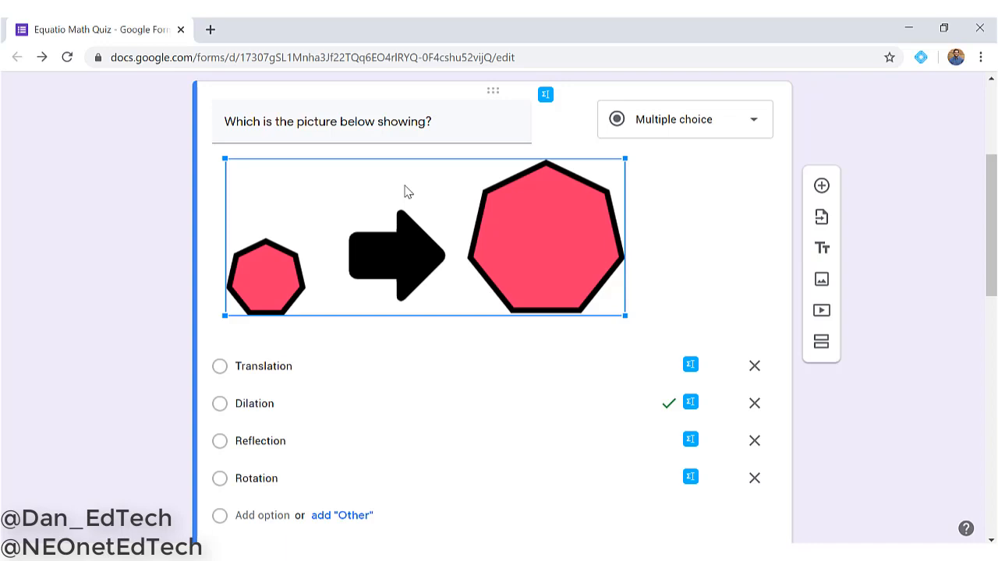
{"action": "scroll", "coordinate": [403, 192], "scroll_direction": "down", "scroll_amount": 1}
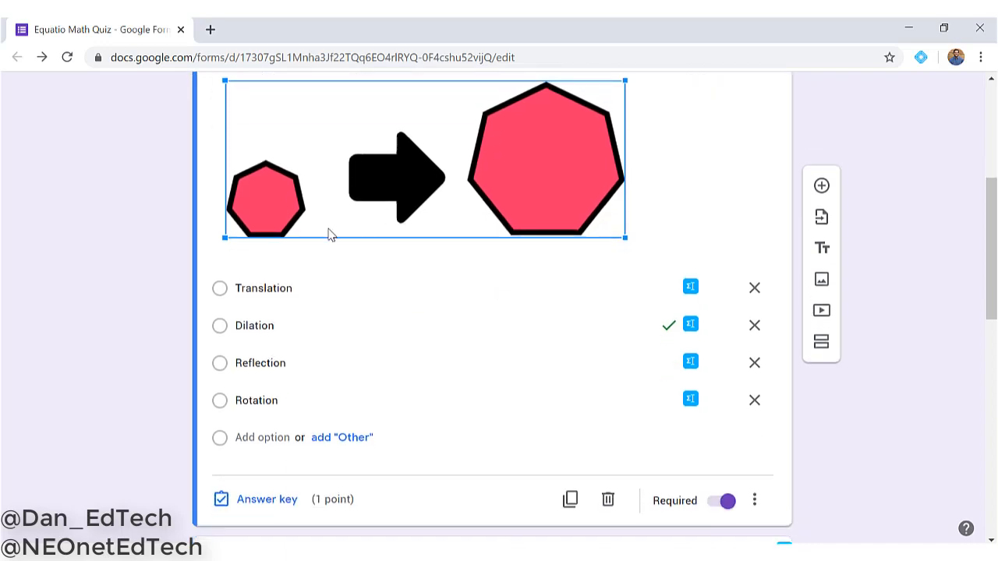
{"action": "left_click", "coordinate": [113, 271]}
{"action": "scroll", "coordinate": [112, 268], "scroll_direction": "up", "scroll_amount": 2}
{"action": "scroll", "coordinate": [112, 267], "scroll_direction": "down", "scroll_amount": 1}
{"action": "scroll", "coordinate": [113, 273], "scroll_direction": "up", "scroll_amount": 1}
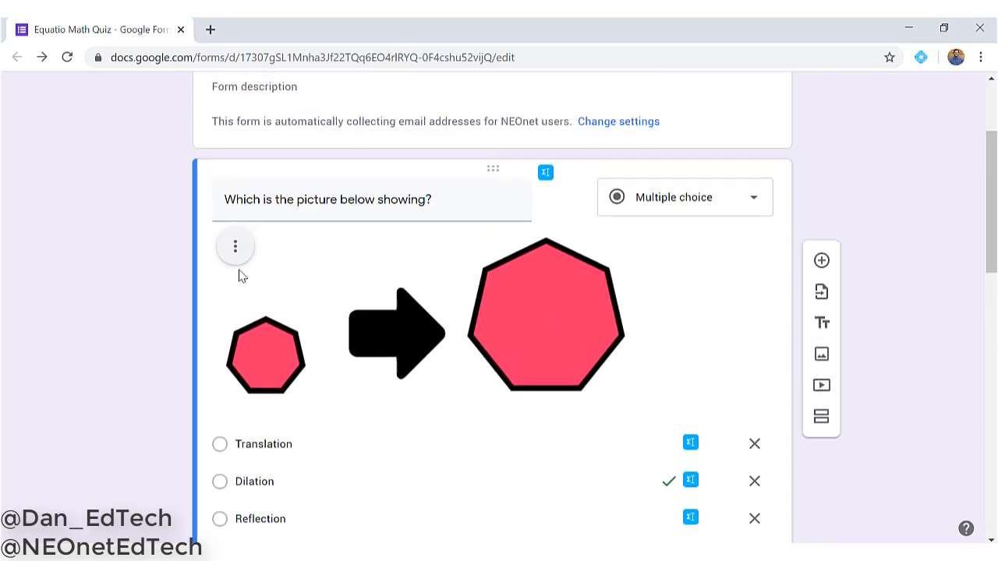
Open EquatIO for the first question's title and launch its mathspace, checking back on the form before returning to the blank canvas.
{"action": "left_click", "coordinate": [382, 312]}
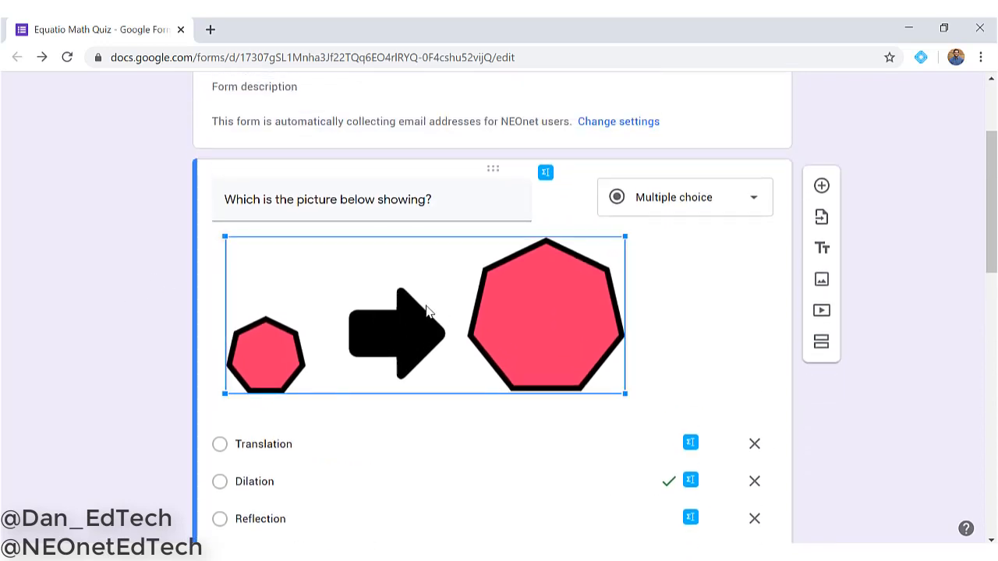
{"action": "left_click", "coordinate": [547, 173]}
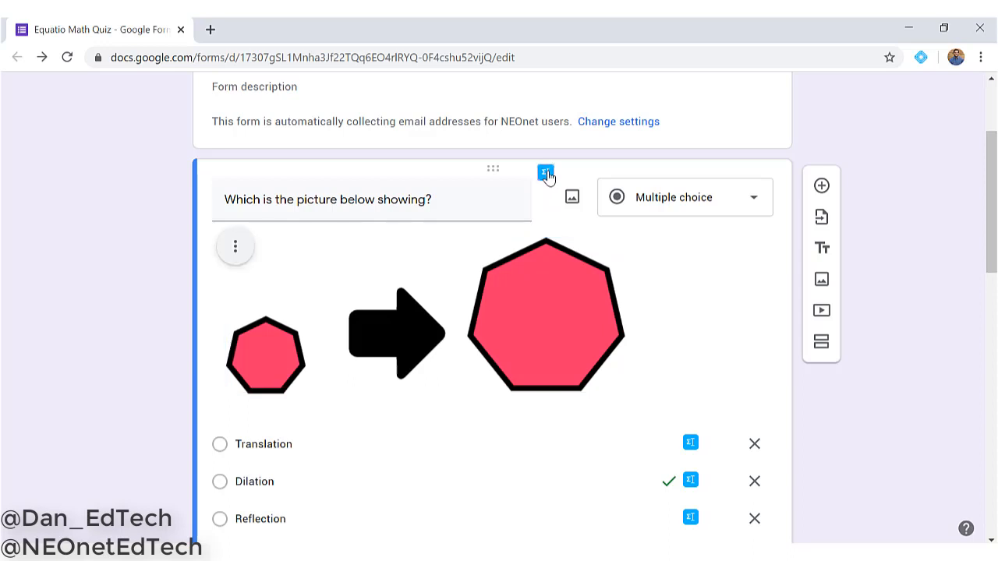
{"action": "left_click", "coordinate": [546, 175]}
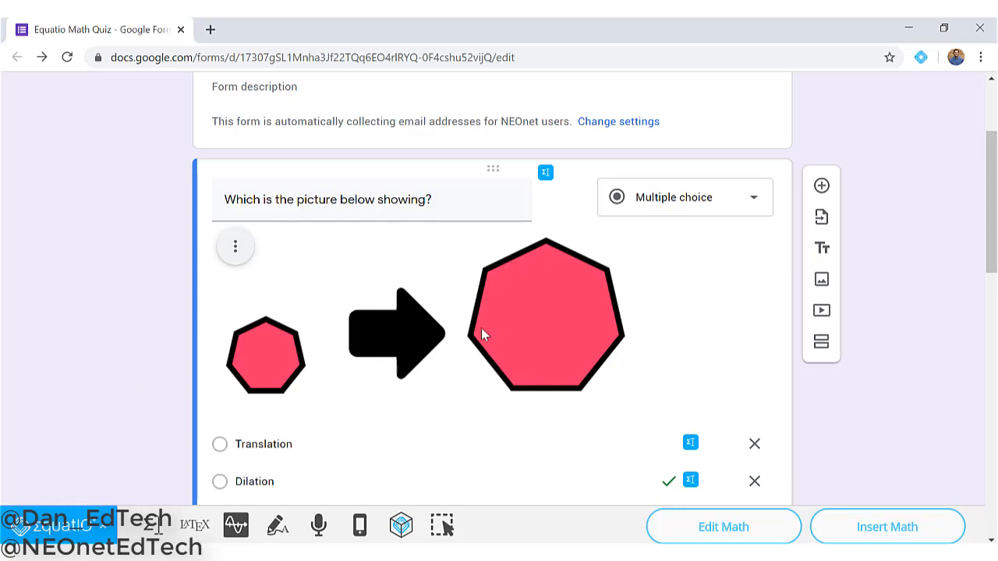
{"action": "left_click", "coordinate": [401, 527]}
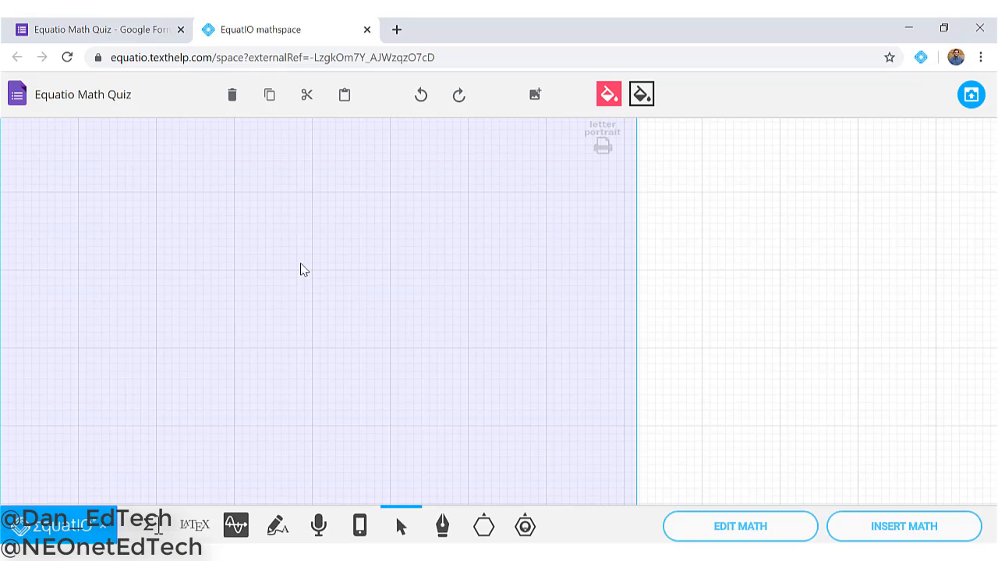
{"action": "left_click", "coordinate": [152, 29]}
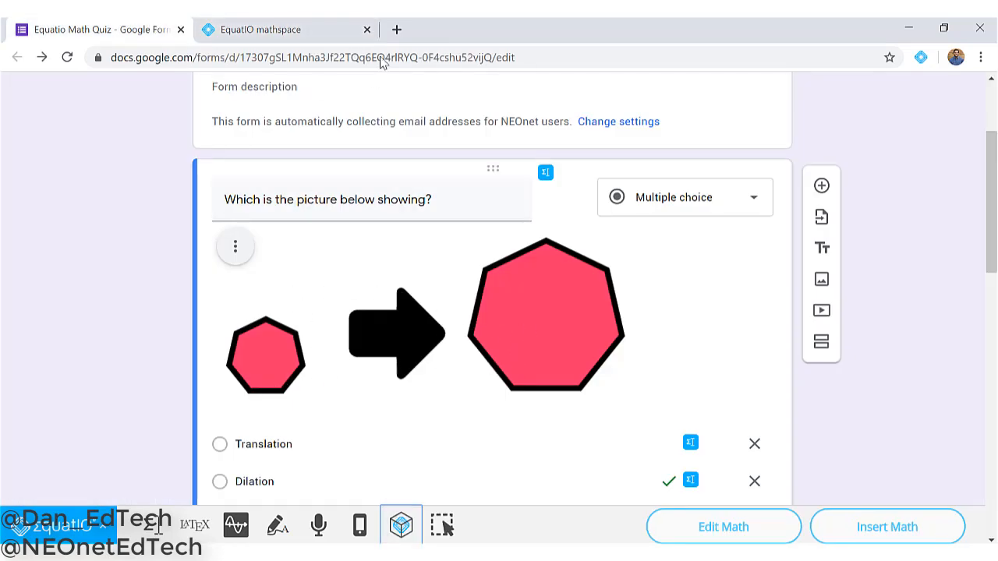
{"action": "left_click", "coordinate": [305, 25]}
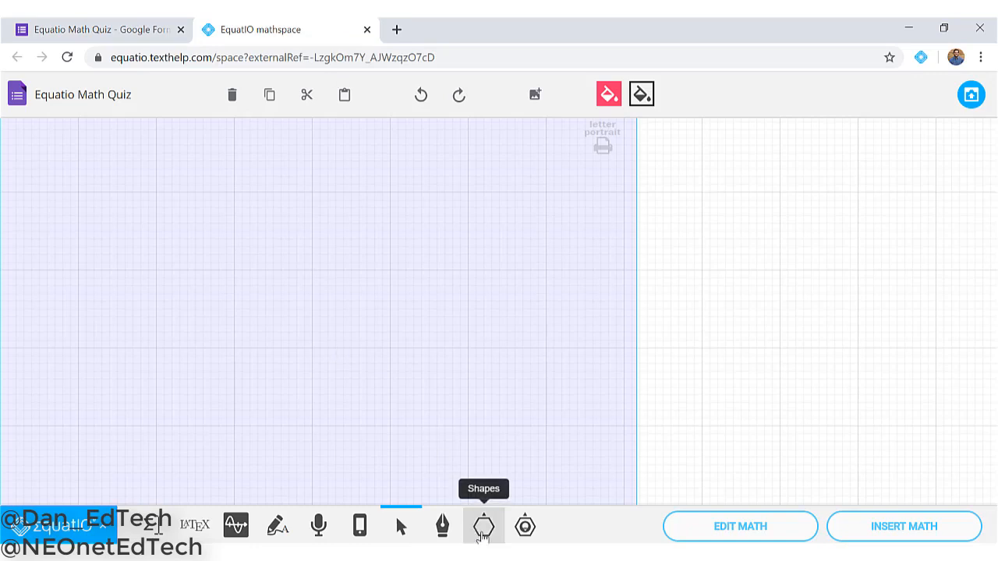
Find the Cube in the full shape list and draw one in the upper middle of the mathspace page.
{"action": "left_click", "coordinate": [487, 536]}
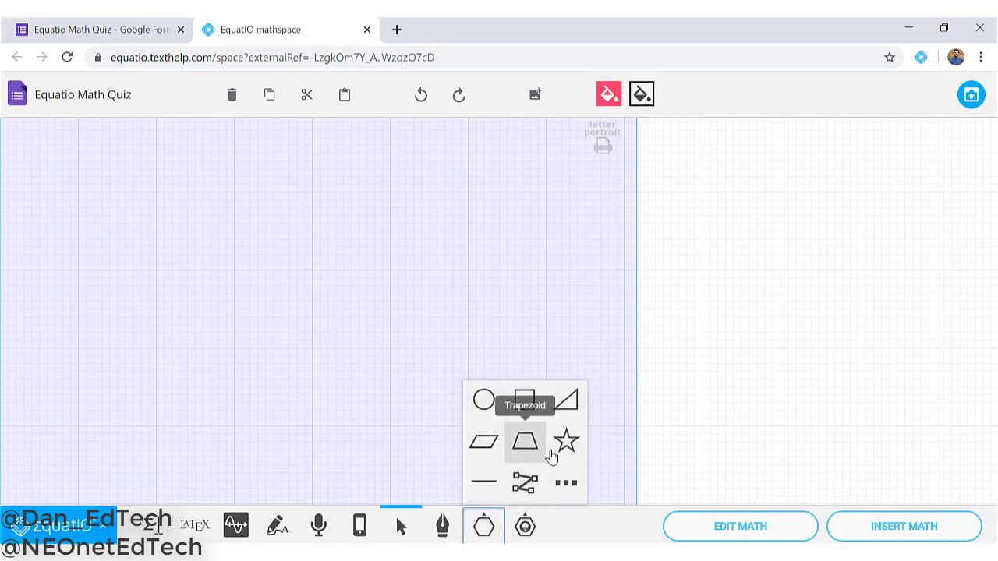
{"action": "left_click", "coordinate": [571, 493]}
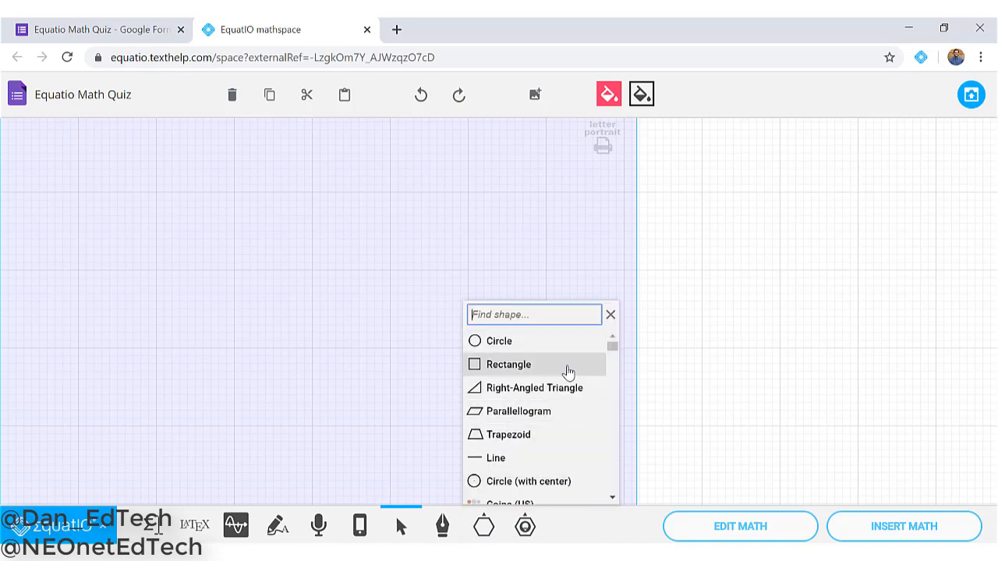
{"action": "scroll", "coordinate": [579, 378], "scroll_direction": "down", "scroll_amount": 3}
{"action": "scroll", "coordinate": [579, 381], "scroll_direction": "down", "scroll_amount": 20}
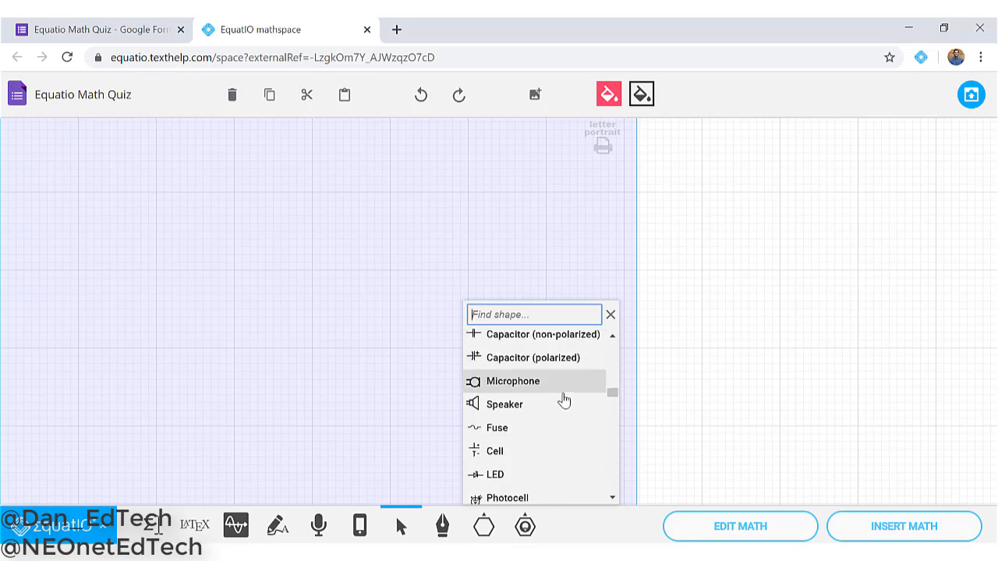
{"action": "scroll", "coordinate": [561, 405], "scroll_direction": "down", "scroll_amount": 12}
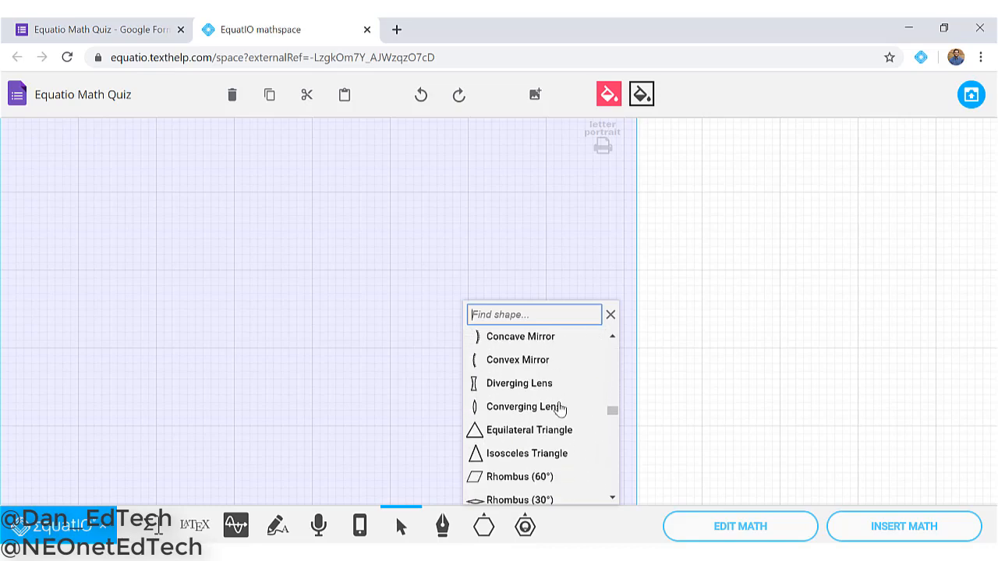
{"action": "scroll", "coordinate": [559, 407], "scroll_direction": "up", "scroll_amount": 1}
{"action": "scroll", "coordinate": [559, 407], "scroll_direction": "down", "scroll_amount": 1}
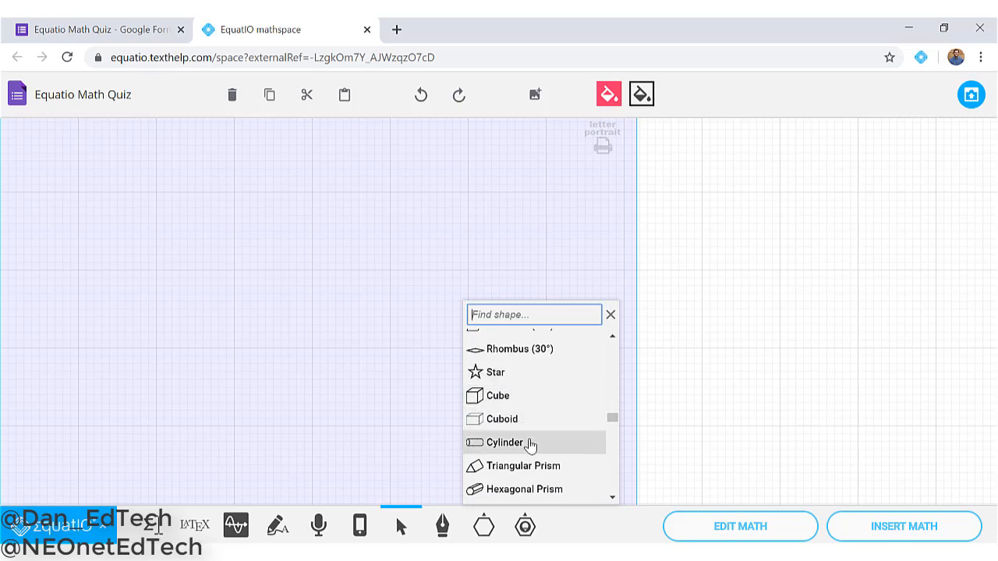
{"action": "scroll", "coordinate": [537, 425], "scroll_direction": "down", "scroll_amount": 1}
{"action": "scroll", "coordinate": [530, 406], "scroll_direction": "up", "scroll_amount": 1}
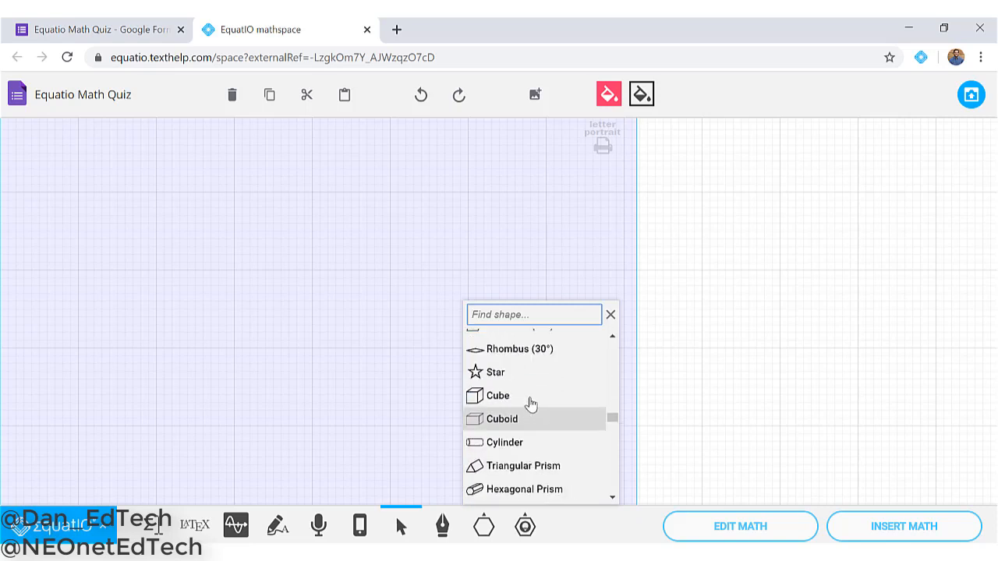
{"action": "left_click", "coordinate": [499, 396]}
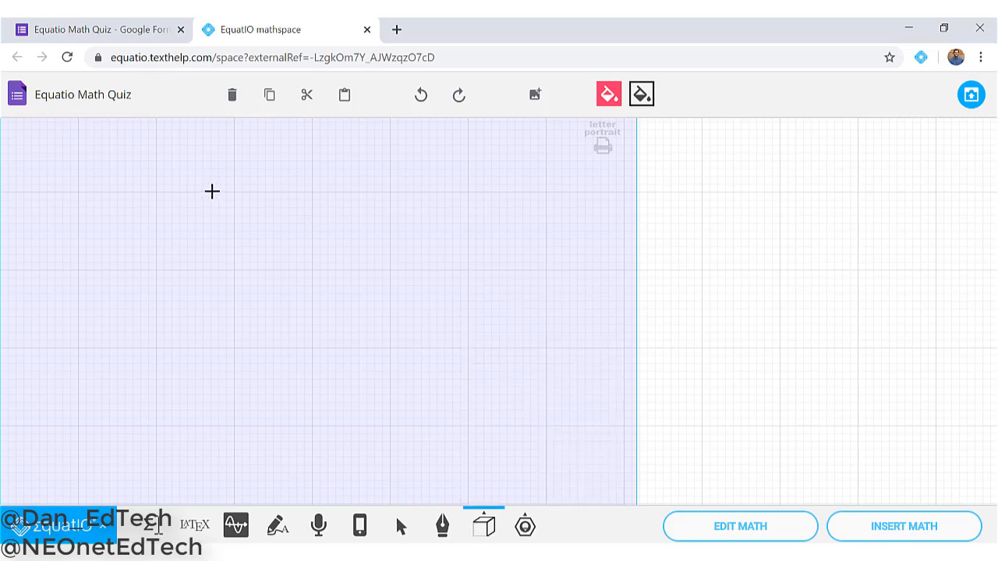
{"action": "left_click_drag", "start_coordinate": [212, 191], "coordinate": [403, 362]}
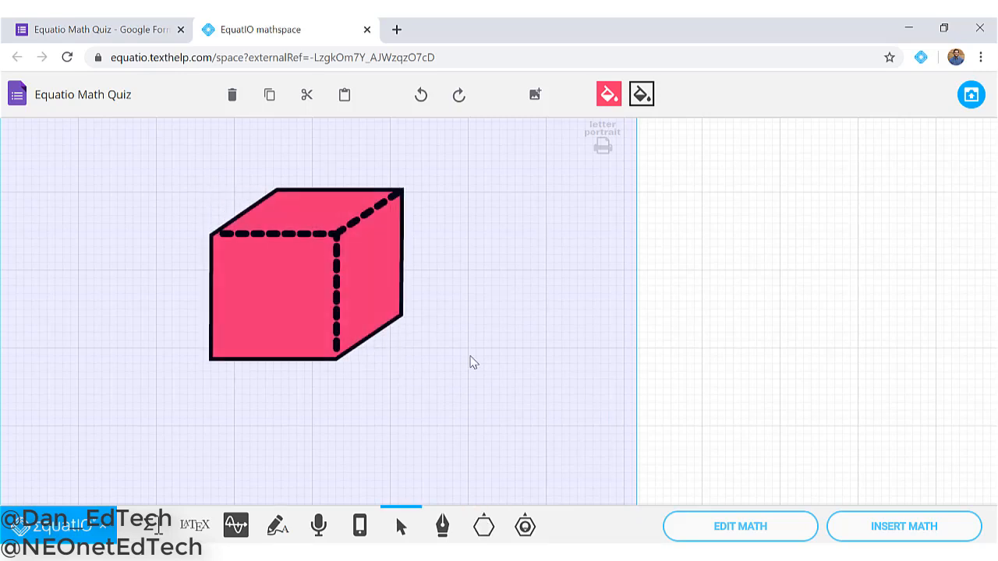
Move the cube toward the page's left side, rotate it about 180 degrees and make it slightly smaller.
{"action": "left_click", "coordinate": [377, 265]}
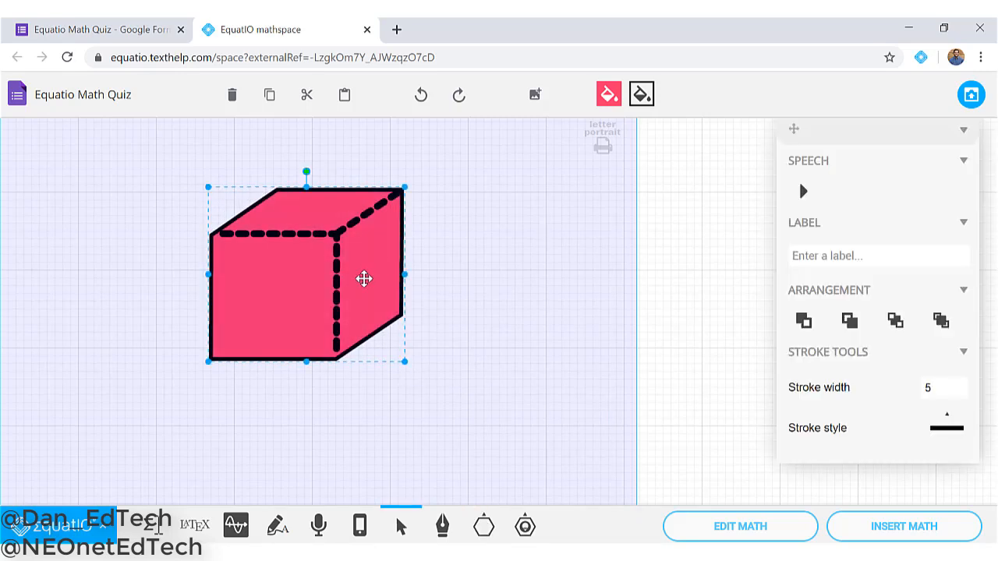
{"action": "left_click_drag", "start_coordinate": [363, 278], "coordinate": [267, 285]}
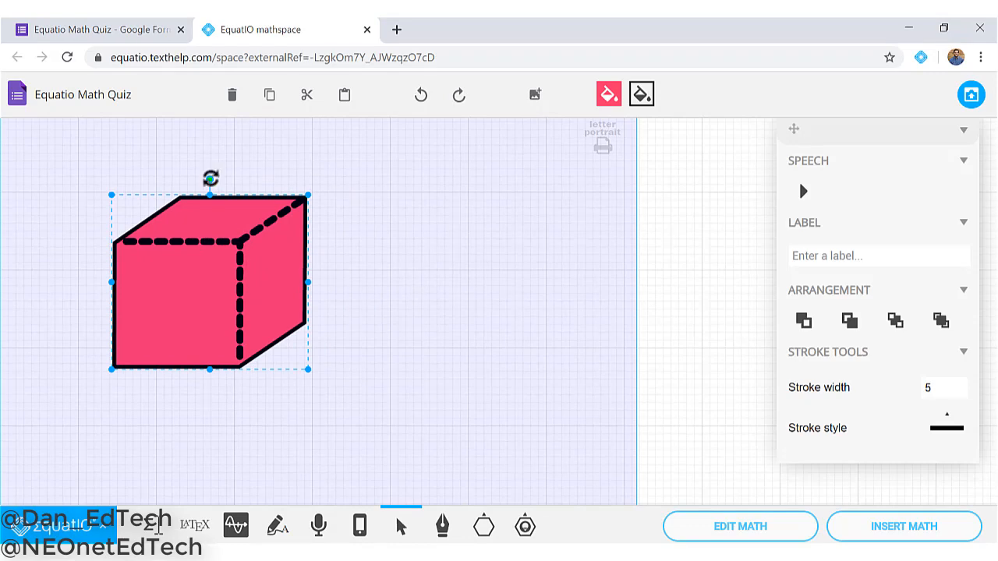
{"action": "left_click_drag", "start_coordinate": [209, 179], "coordinate": [302, 337]}
{"action": "left_click_drag", "start_coordinate": [244, 355], "coordinate": [216, 350]}
{"action": "left_click", "coordinate": [435, 292]}
{"action": "left_click", "coordinate": [293, 215]}
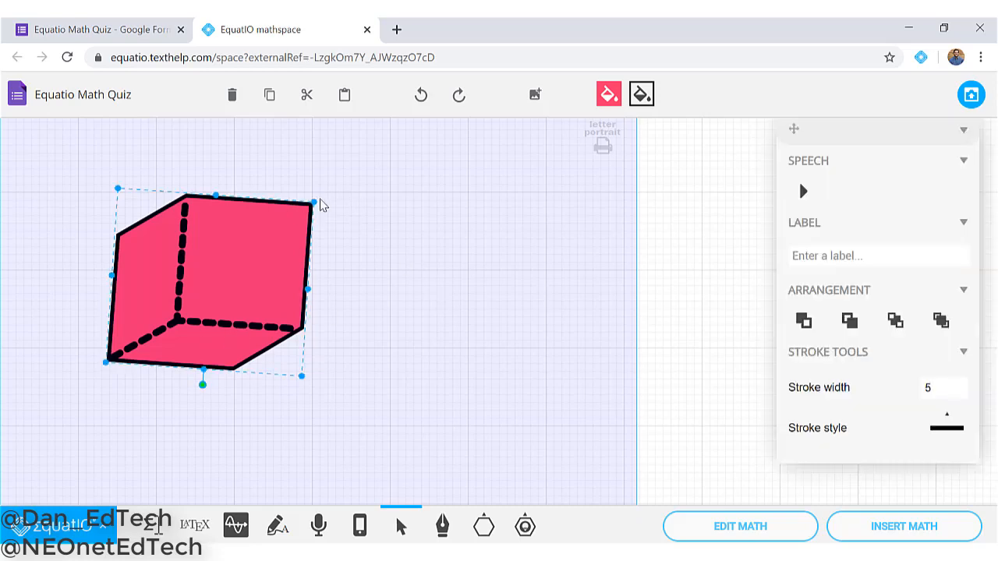
{"action": "mouse_move", "coordinate": [314, 201]}
{"action": "left_mouse_down"}
{"action": "mouse_move", "coordinate": [247, 173]}
{"action": "mouse_move", "coordinate": [337, 176]}
{"action": "mouse_move", "coordinate": [309, 206]}
{"action": "left_mouse_up"}
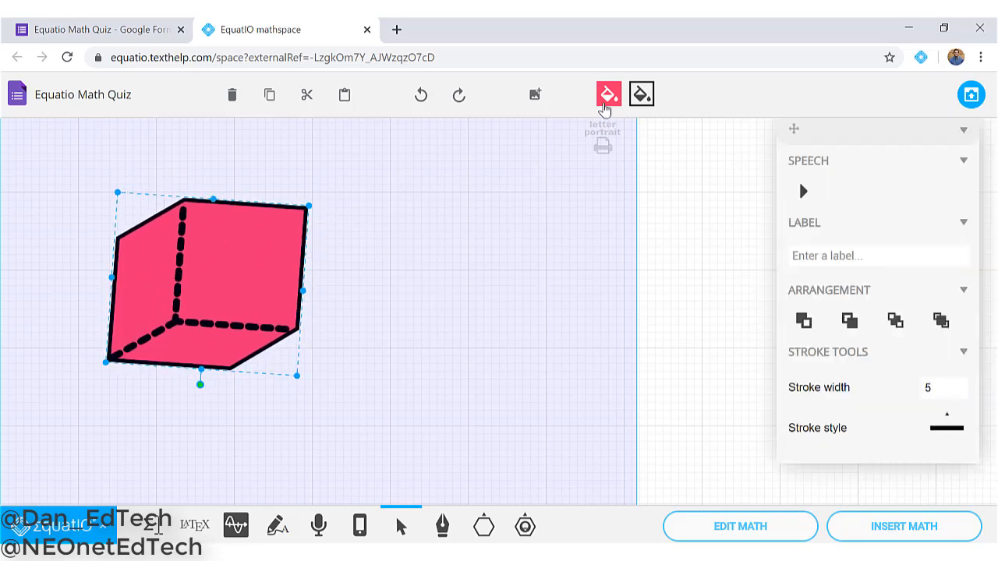
Change the cube's fill color to a dark olive green.
{"action": "left_click", "coordinate": [609, 94]}
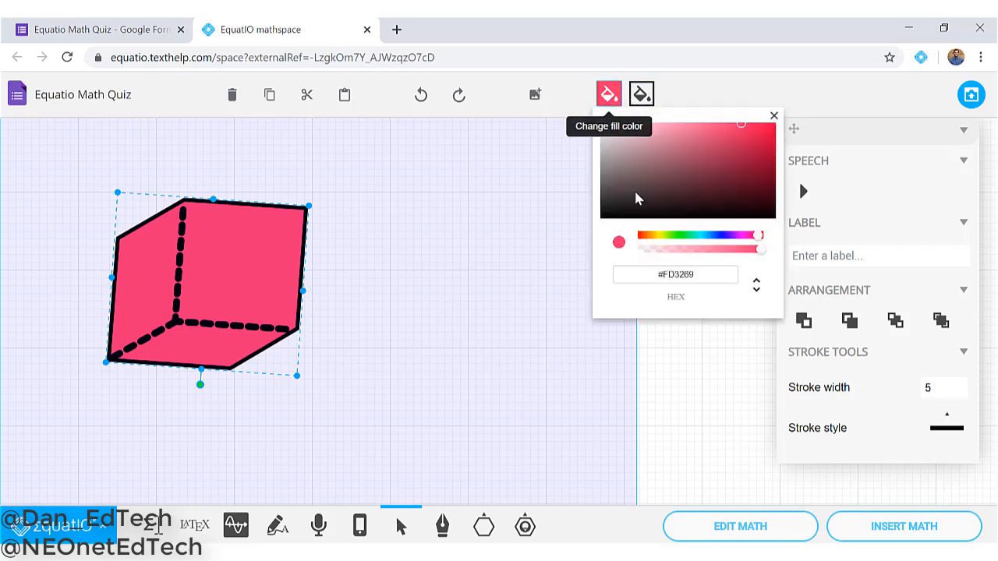
{"action": "left_click", "coordinate": [652, 151]}
{"action": "left_click", "coordinate": [667, 236]}
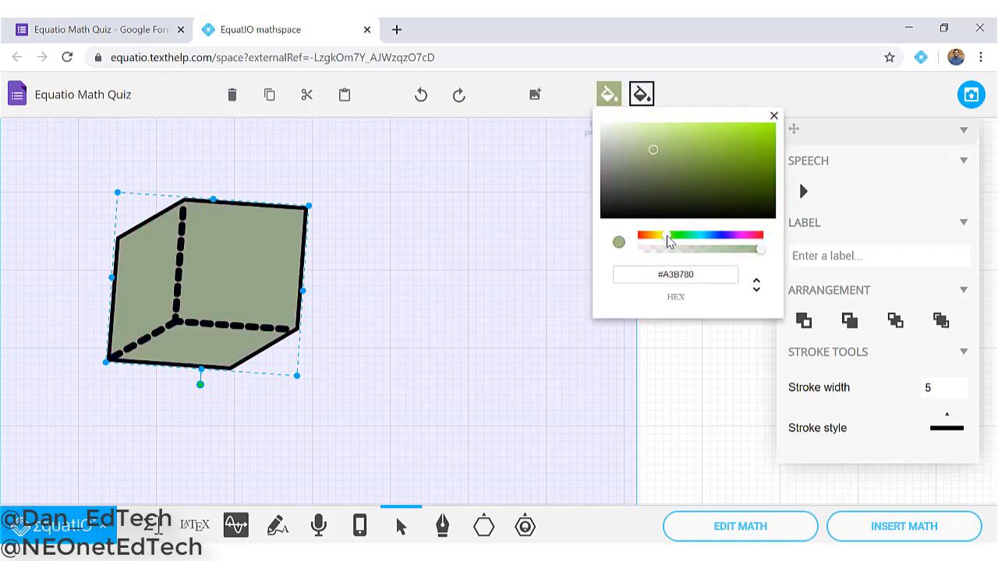
{"action": "left_click", "coordinate": [690, 173]}
Change the cube's outline color to the light blue #46C9C9 and deselect the cube.
{"action": "left_click", "coordinate": [641, 94]}
{"action": "left_click", "coordinate": [660, 149]}
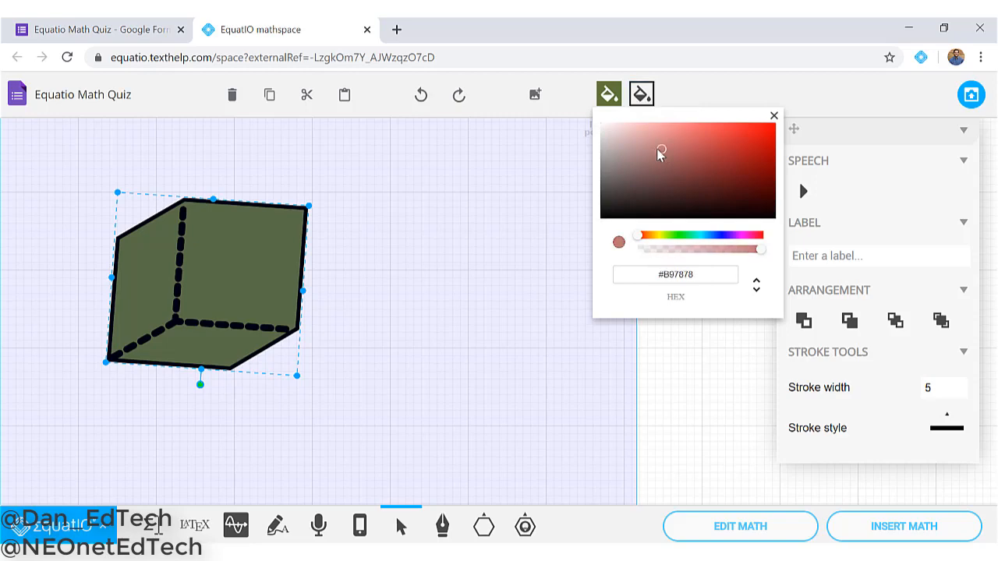
{"action": "left_click", "coordinate": [611, 179]}
{"action": "left_click", "coordinate": [620, 189]}
{"action": "left_click_drag", "start_coordinate": [686, 236], "coordinate": [700, 234]}
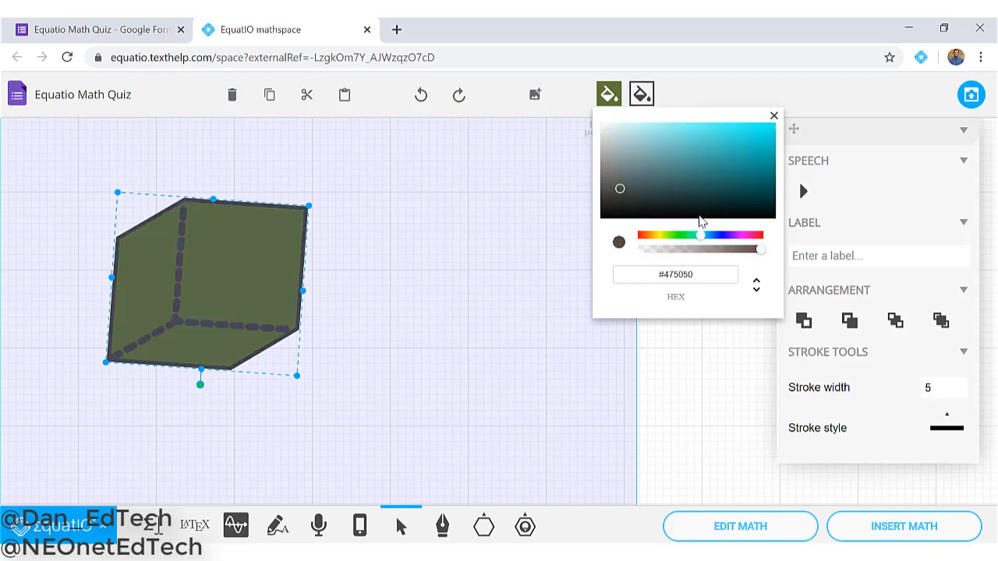
{"action": "left_click_drag", "start_coordinate": [696, 185], "coordinate": [714, 143]}
{"action": "left_click", "coordinate": [460, 202]}
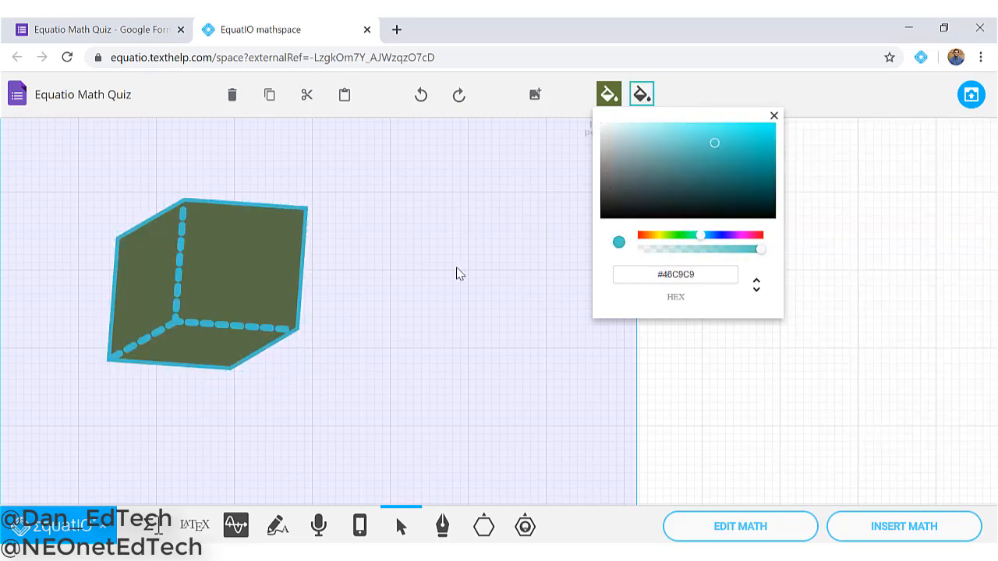
Shrink the cube a little from its corner and close the color picker.
{"action": "left_click", "coordinate": [218, 242]}
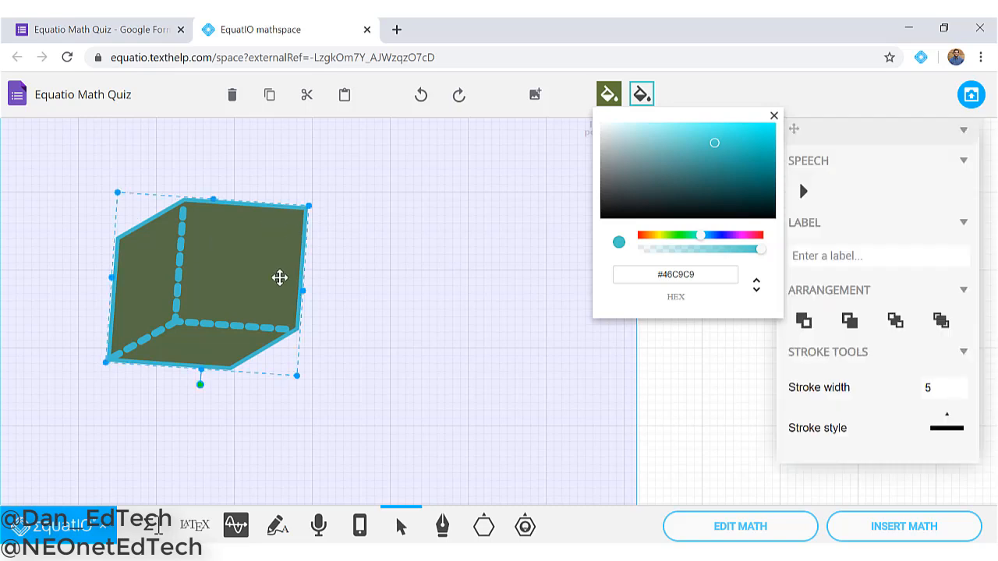
{"action": "left_click_drag", "start_coordinate": [297, 376], "coordinate": [223, 367]}
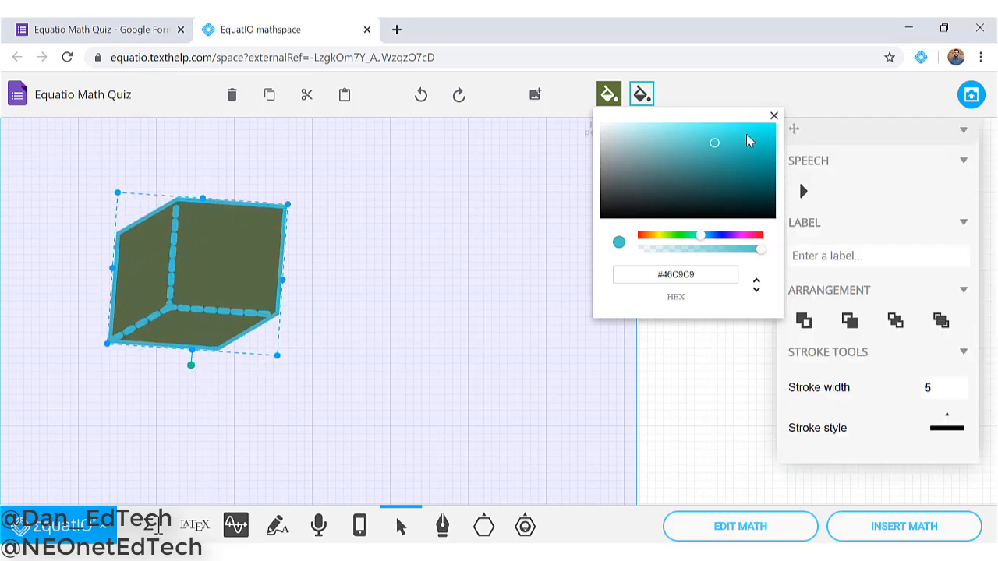
{"action": "left_click", "coordinate": [773, 116]}
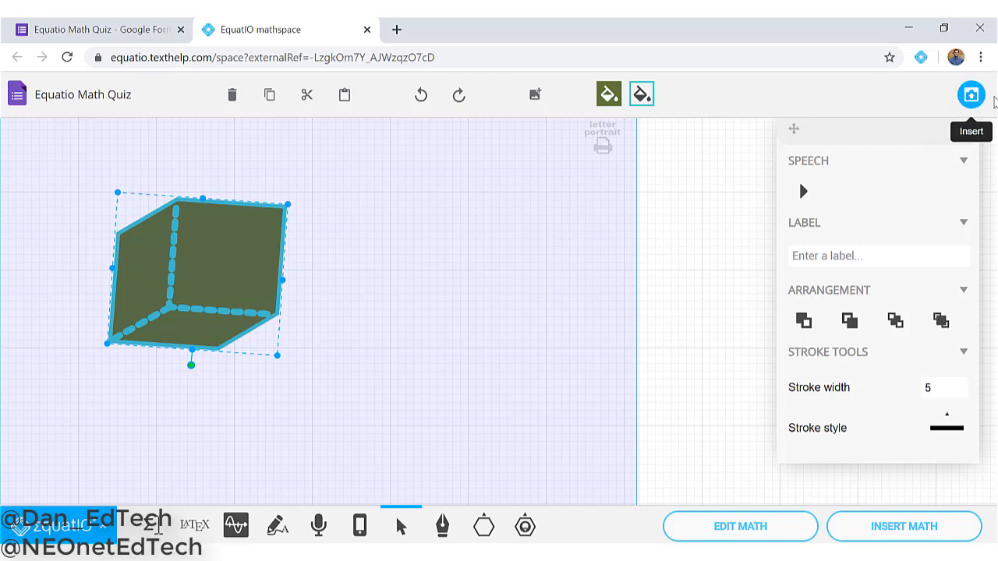
Insert the cube drawing into the first question, using the copied EquatIO image address as the image URL.
{"action": "left_click", "coordinate": [971, 95]}
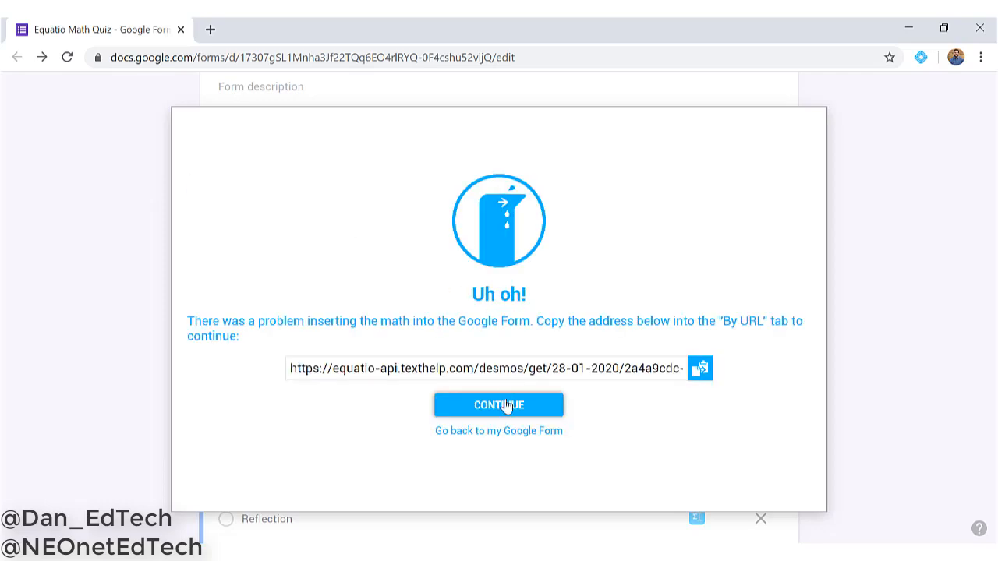
{"action": "left_click", "coordinate": [699, 371]}
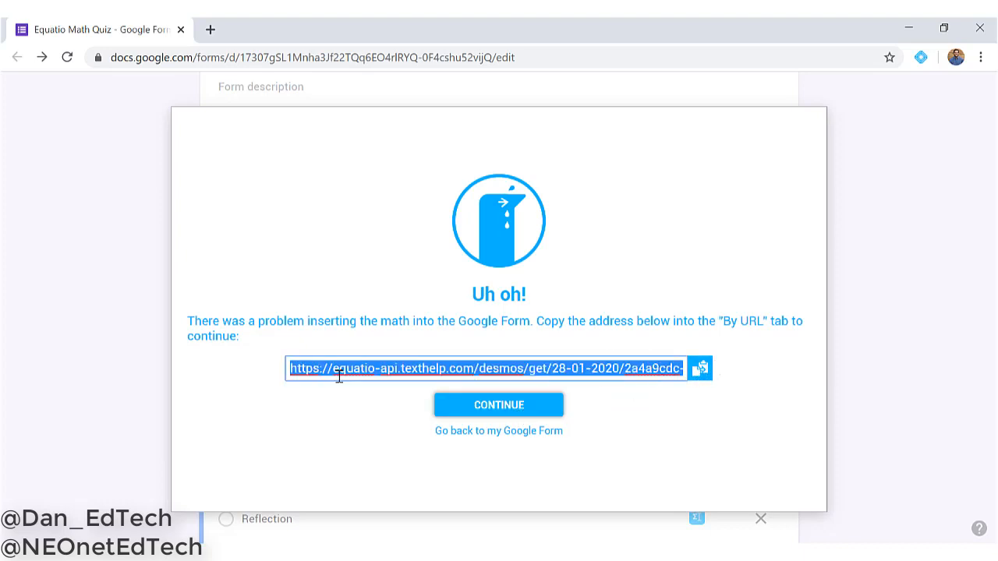
{"action": "left_click", "coordinate": [529, 412]}
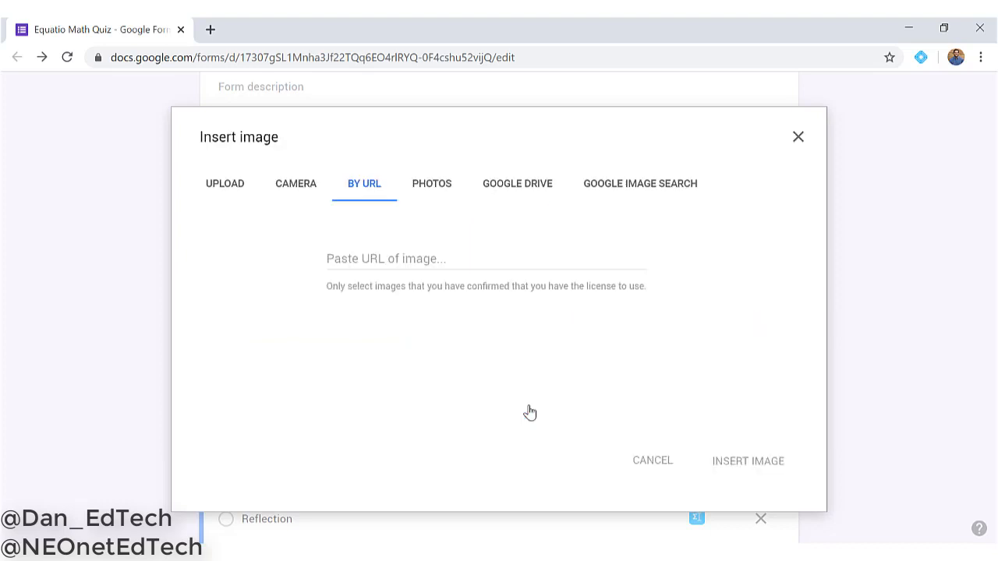
{"action": "right_click", "coordinate": [384, 254]}
{"action": "left_click", "coordinate": [433, 367]}
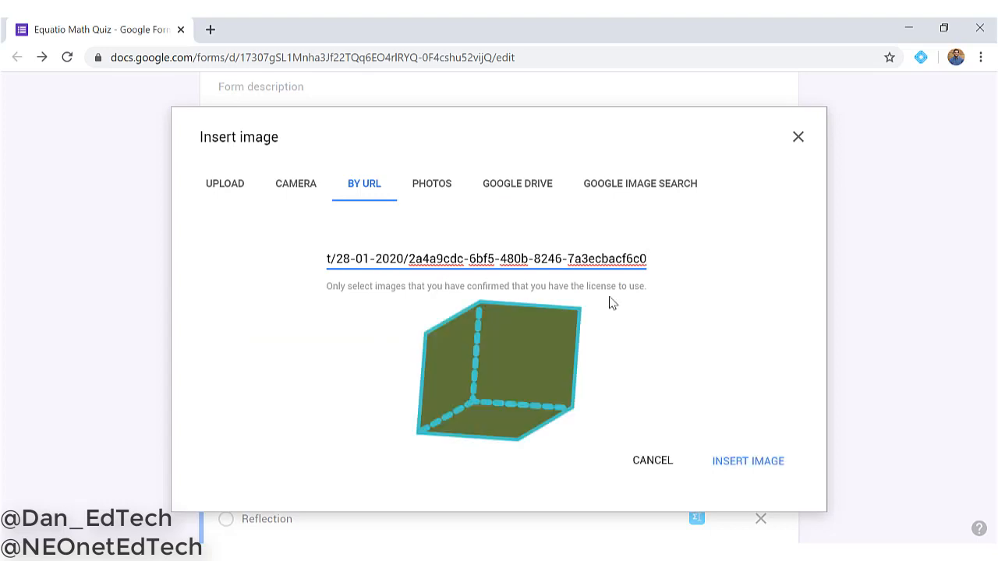
{"action": "left_click", "coordinate": [725, 459]}
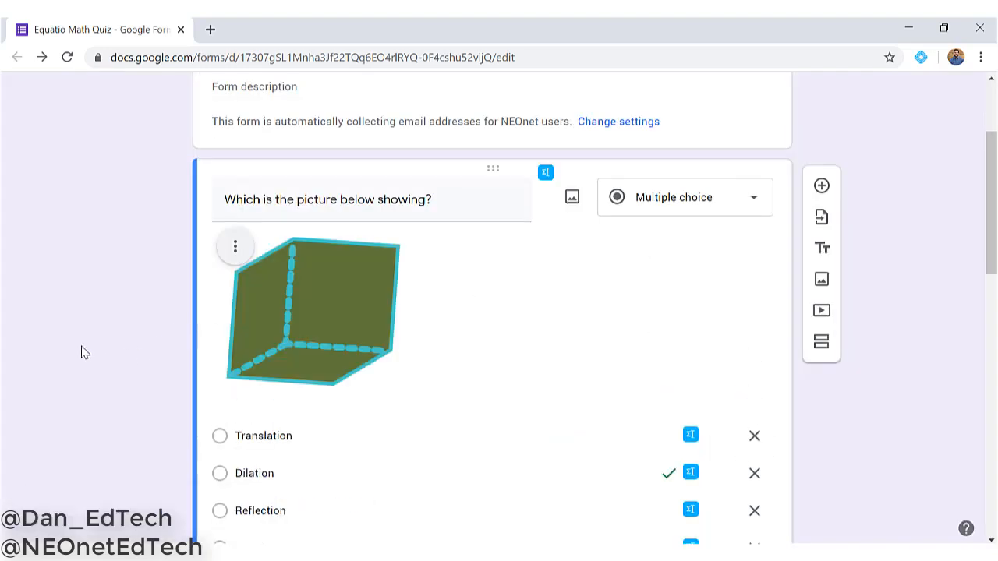
Review the first question's new picture and answer options, and examine the clock question's picture and time choices.
{"action": "scroll", "coordinate": [85, 353], "scroll_direction": "down", "scroll_amount": 1}
{"action": "scroll", "coordinate": [84, 352], "scroll_direction": "up", "scroll_amount": 1}
{"action": "scroll", "coordinate": [86, 278], "scroll_direction": "down", "scroll_amount": 1}
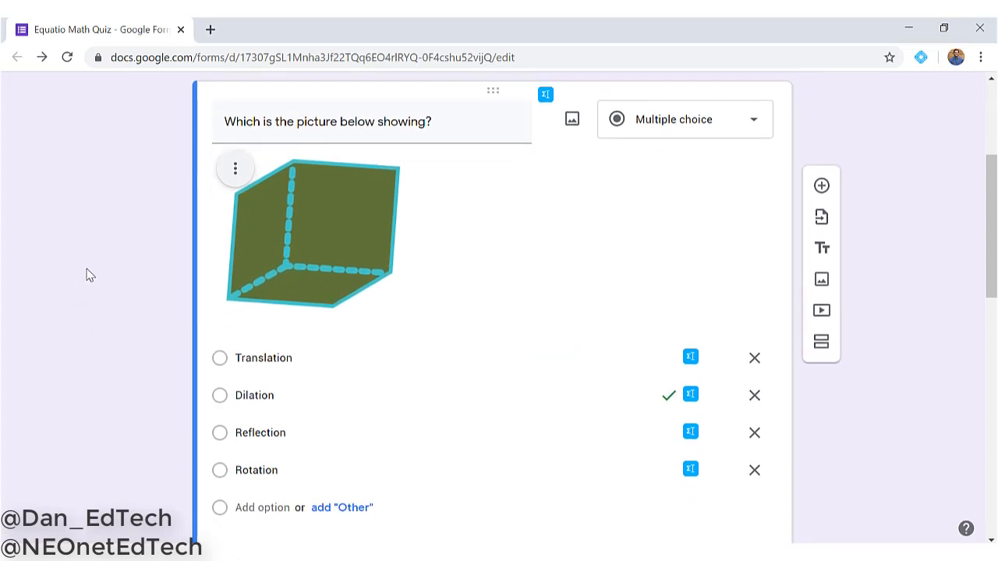
{"action": "scroll", "coordinate": [89, 275], "scroll_direction": "down", "scroll_amount": 7}
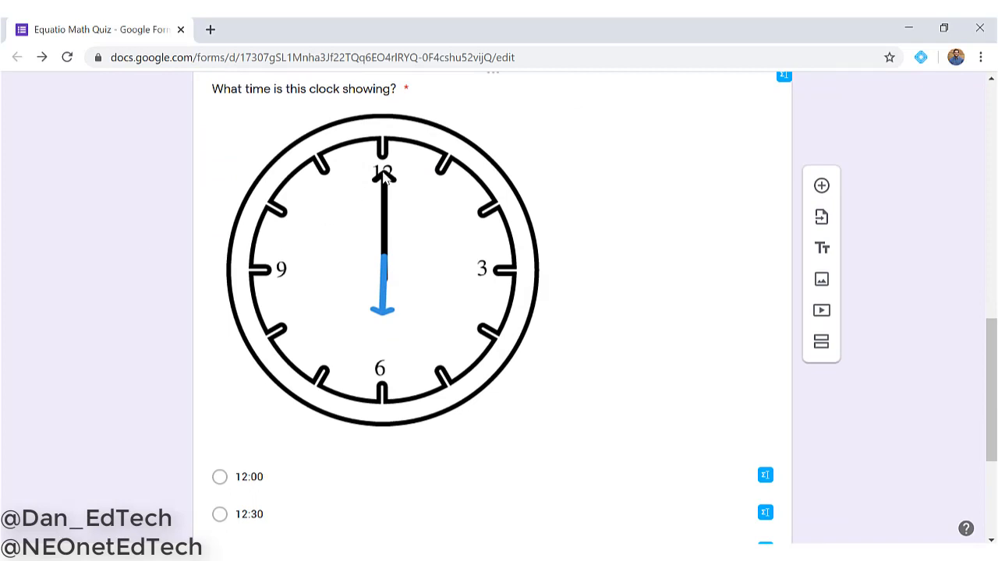
{"action": "scroll", "coordinate": [240, 289], "scroll_direction": "down", "scroll_amount": 1}
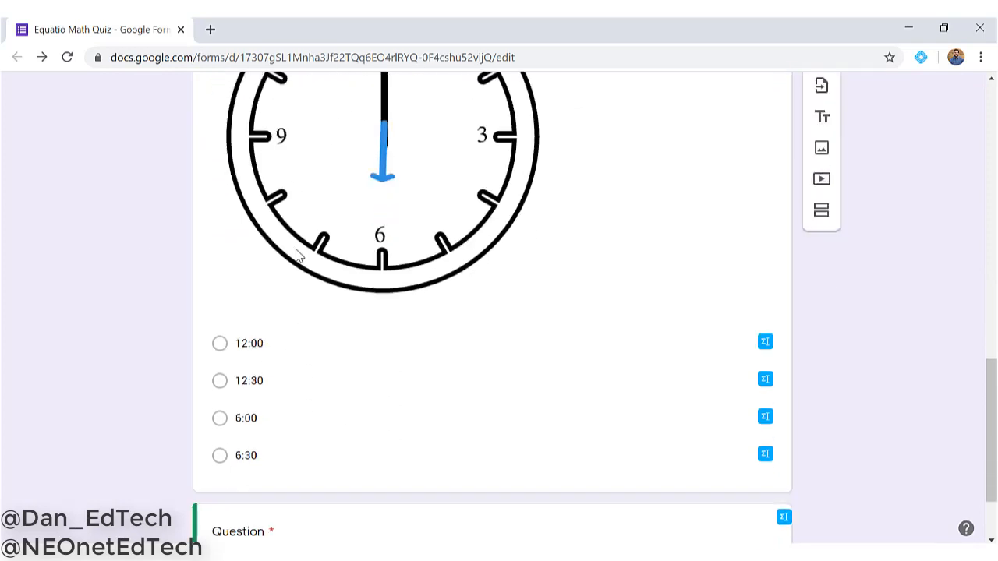
{"action": "scroll", "coordinate": [435, 311], "scroll_direction": "up", "scroll_amount": 1}
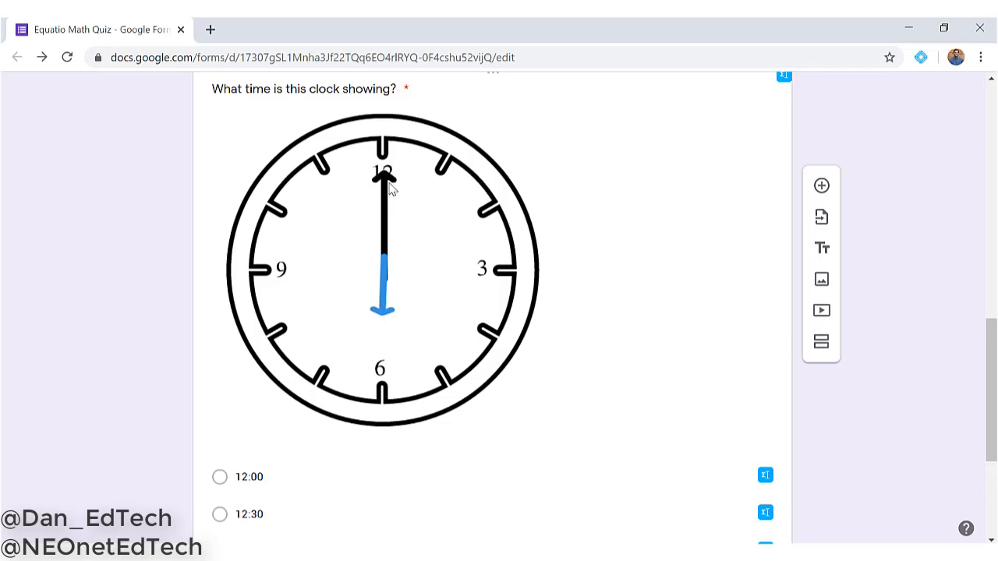
Select the blank question below the clock question and open EquatIO for its question field.
{"action": "scroll", "coordinate": [393, 269], "scroll_direction": "down", "scroll_amount": 1}
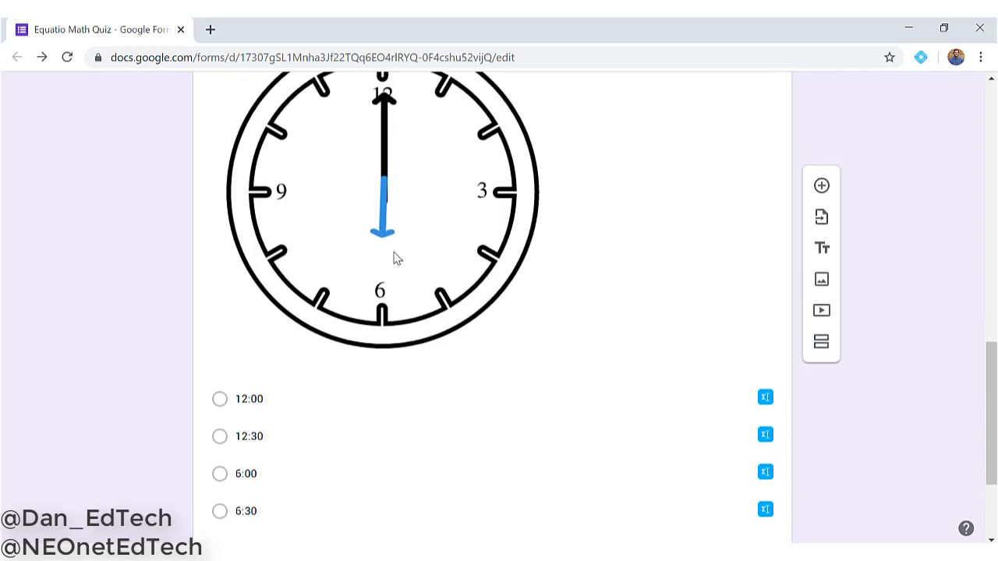
{"action": "scroll", "coordinate": [164, 257], "scroll_direction": "down", "scroll_amount": 2}
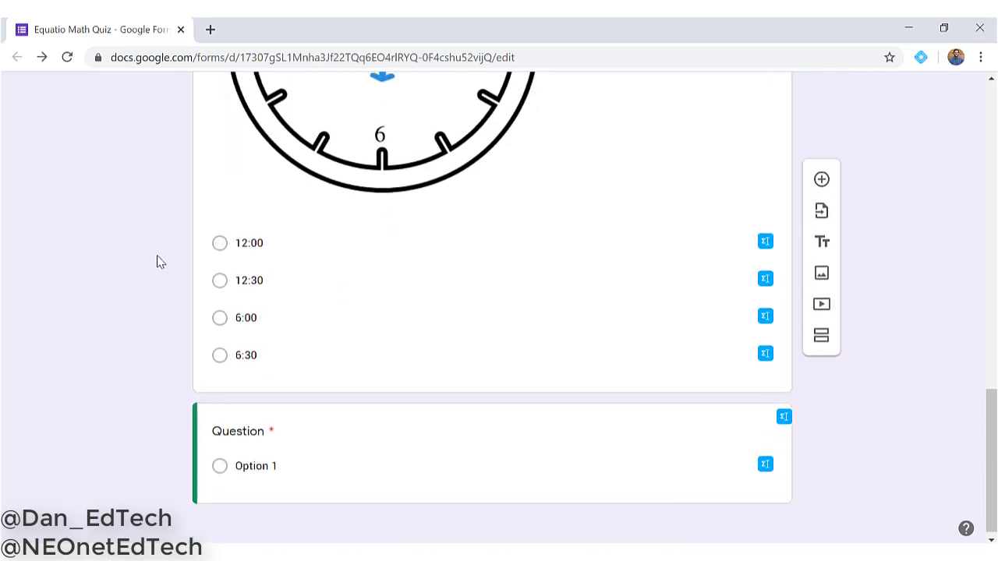
{"action": "left_click", "coordinate": [295, 441]}
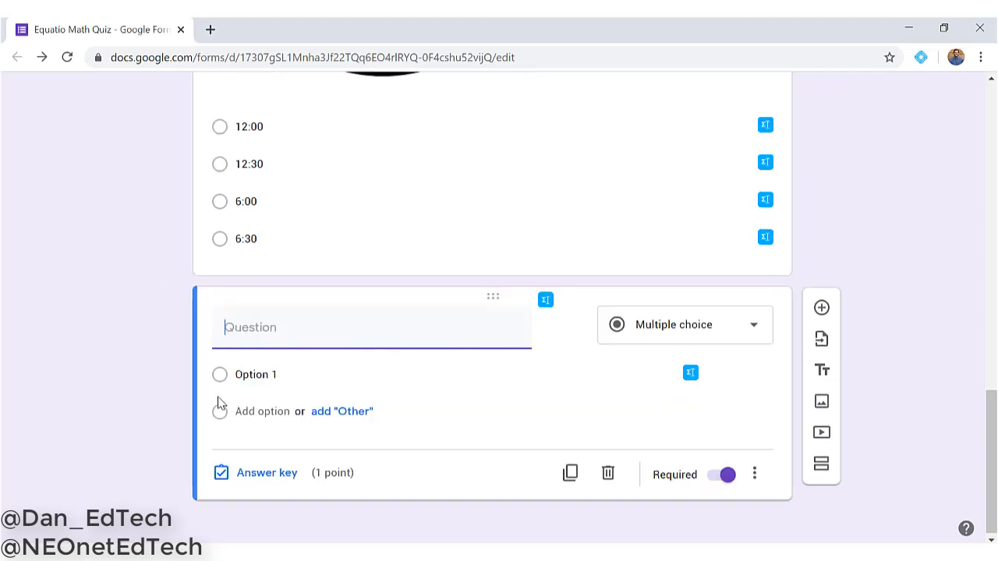
{"action": "left_click", "coordinate": [546, 302]}
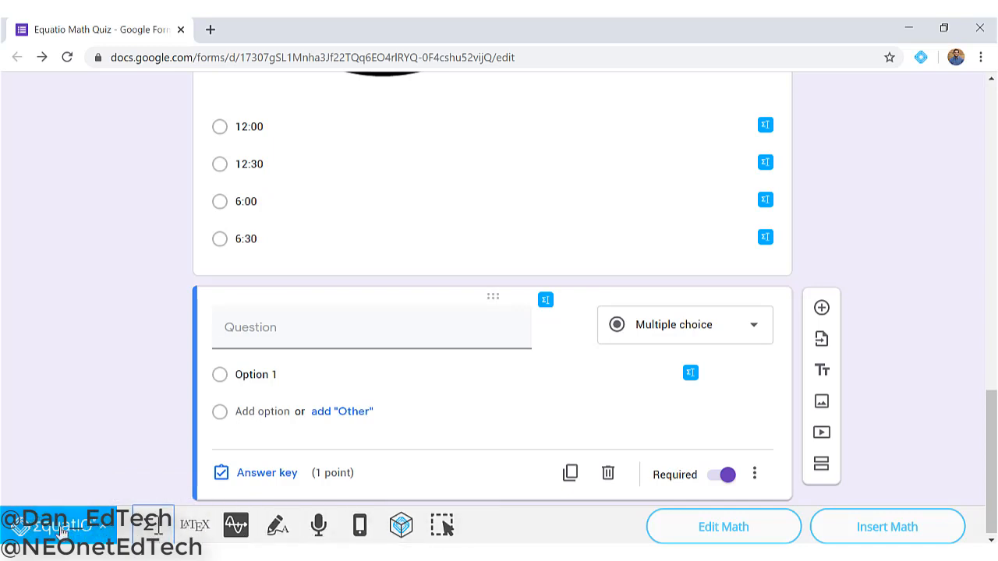
Look over EquatIO's main menu, its math equation editor and its LaTeX editor.
{"action": "left_click", "coordinate": [103, 532]}
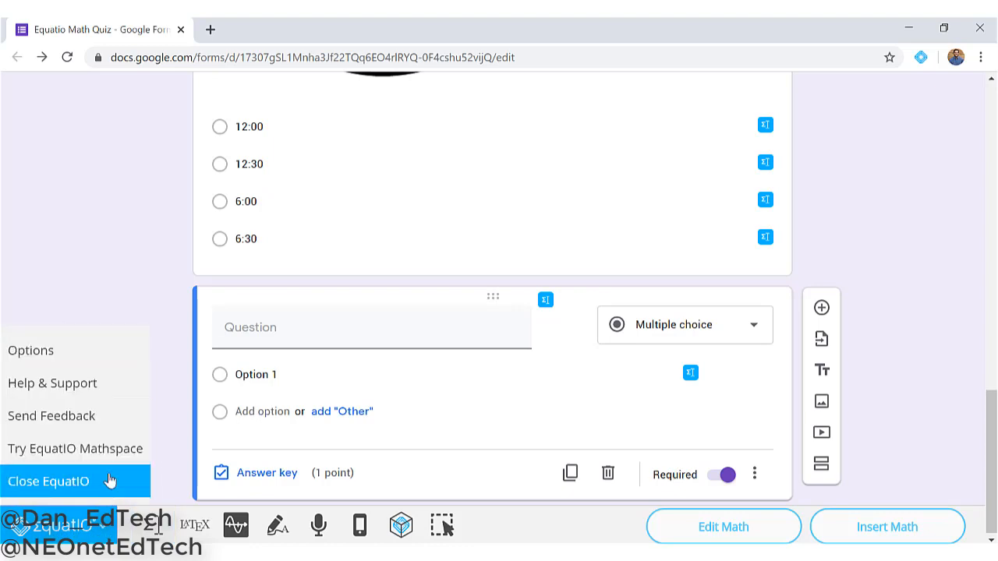
{"action": "left_click", "coordinate": [156, 533]}
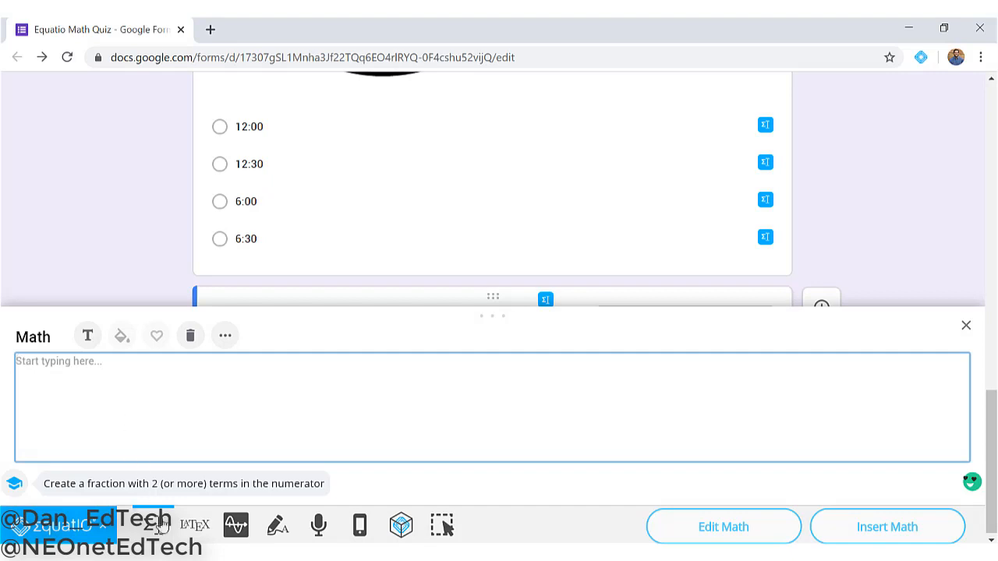
{"action": "left_click", "coordinate": [195, 524]}
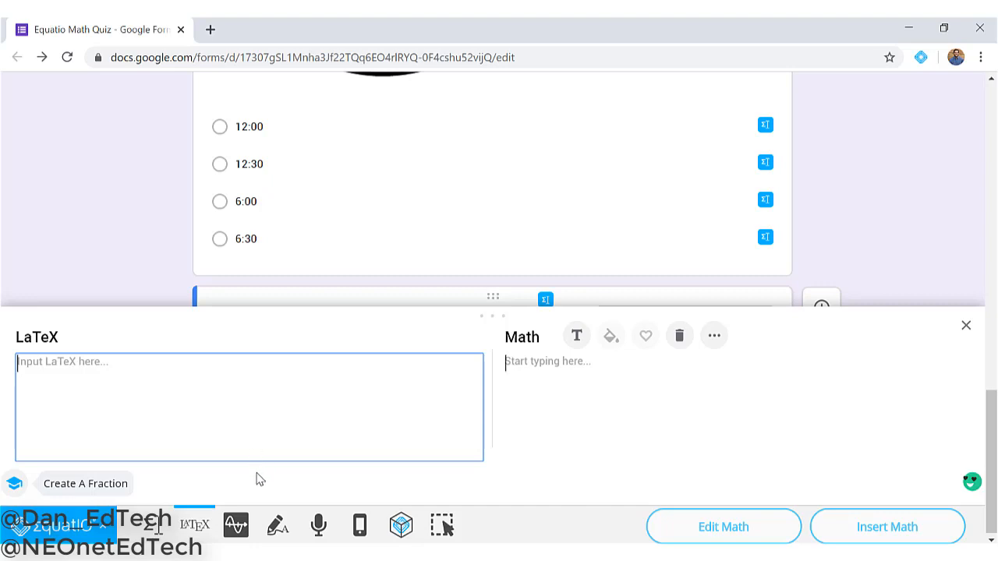
Graph the equation y = 2x + 1 in EquatIO's graph editor.
{"action": "left_click", "coordinate": [236, 525]}
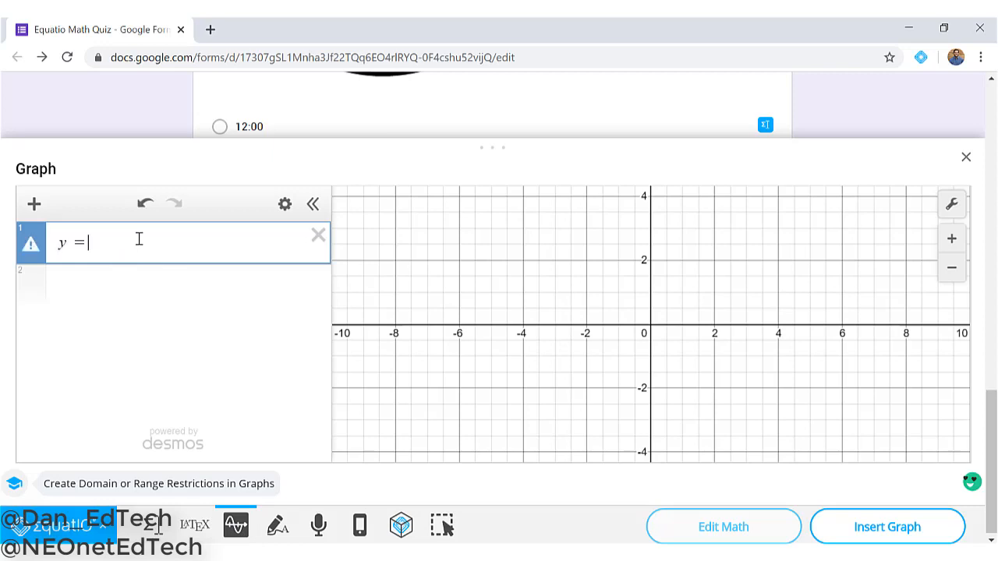
{"action": "type", "text": "y = 2x "}
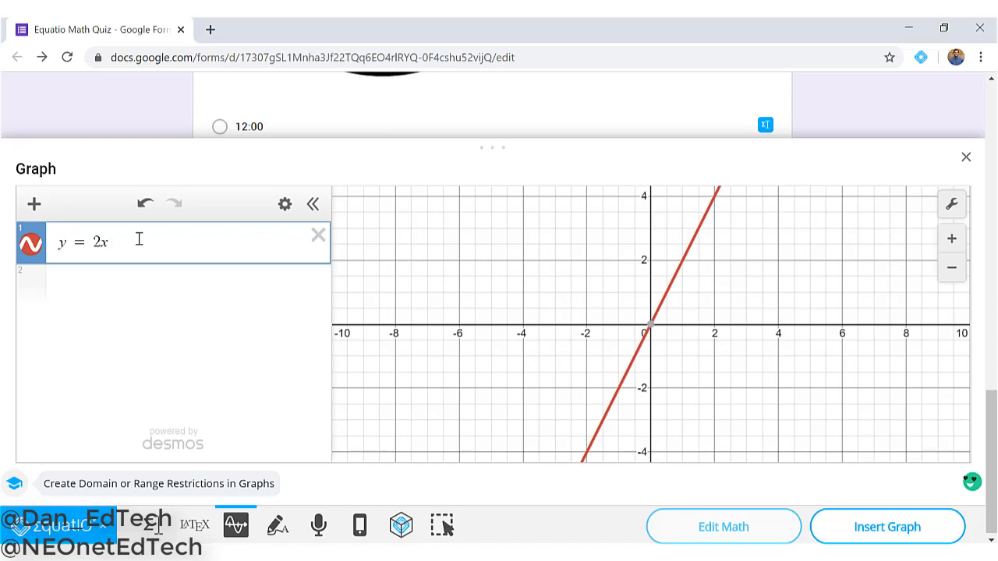
{"action": "type", "text": "+1"}
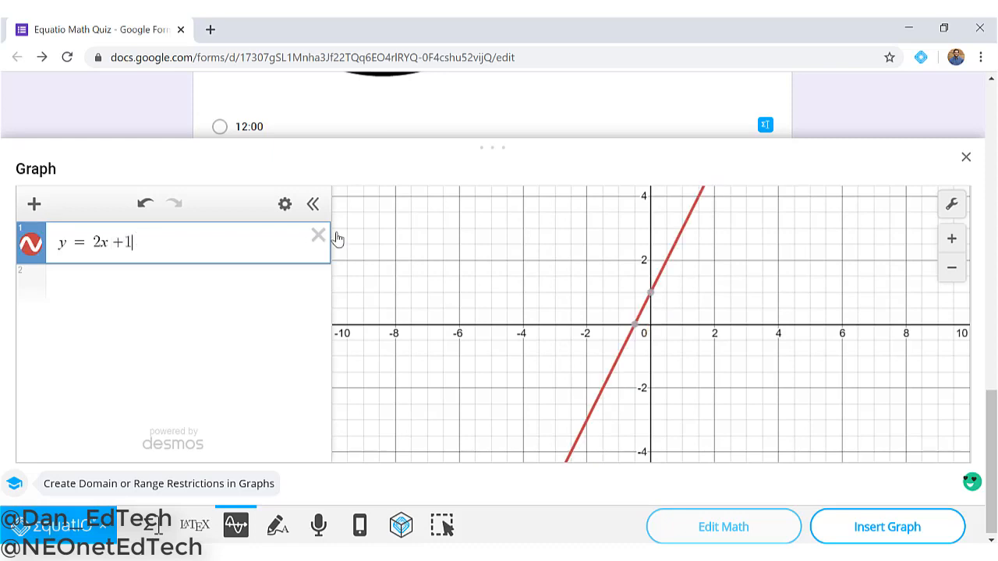
Check the coordinates of the points where the graphed line crosses the y-axis and x-axis.
{"action": "scroll", "coordinate": [708, 301], "scroll_direction": "down", "scroll_amount": 2}
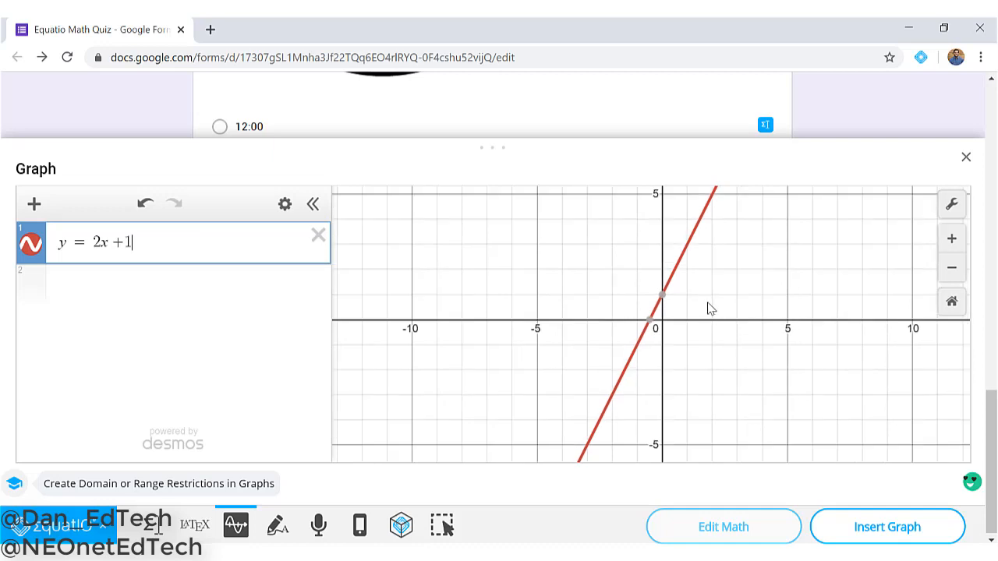
{"action": "scroll", "coordinate": [703, 298], "scroll_direction": "up", "scroll_amount": 4}
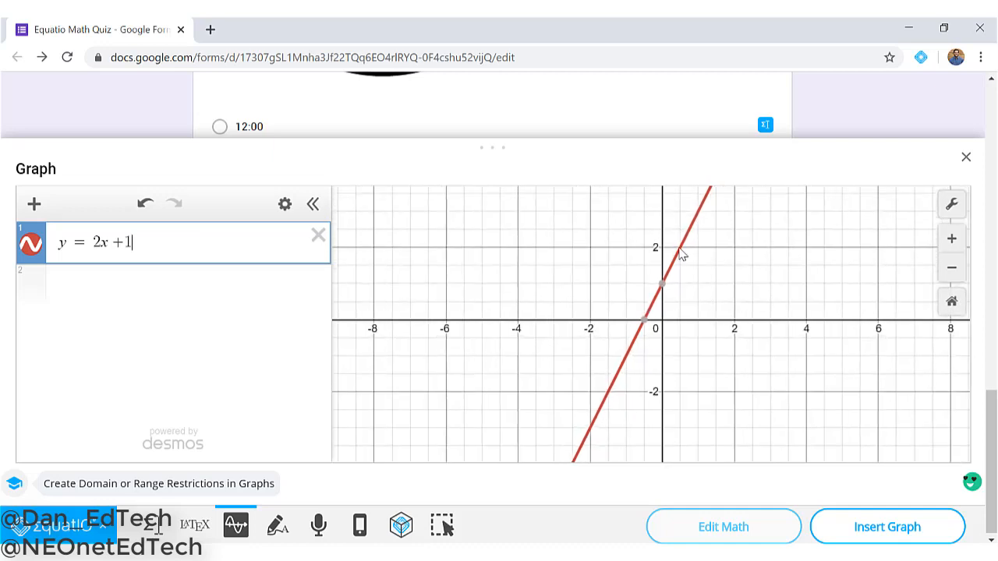
{"action": "left_click", "coordinate": [662, 284]}
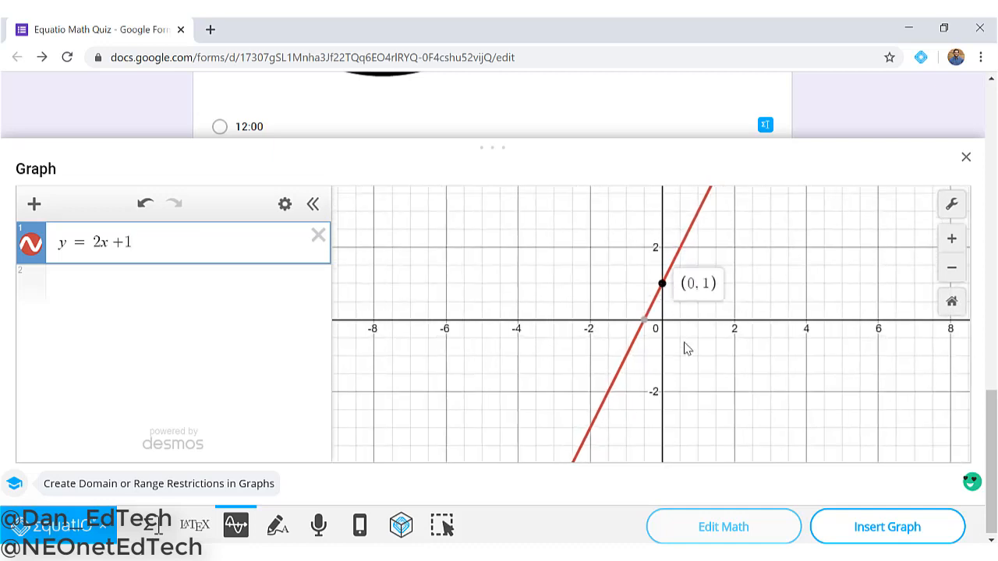
{"action": "left_click", "coordinate": [646, 322]}
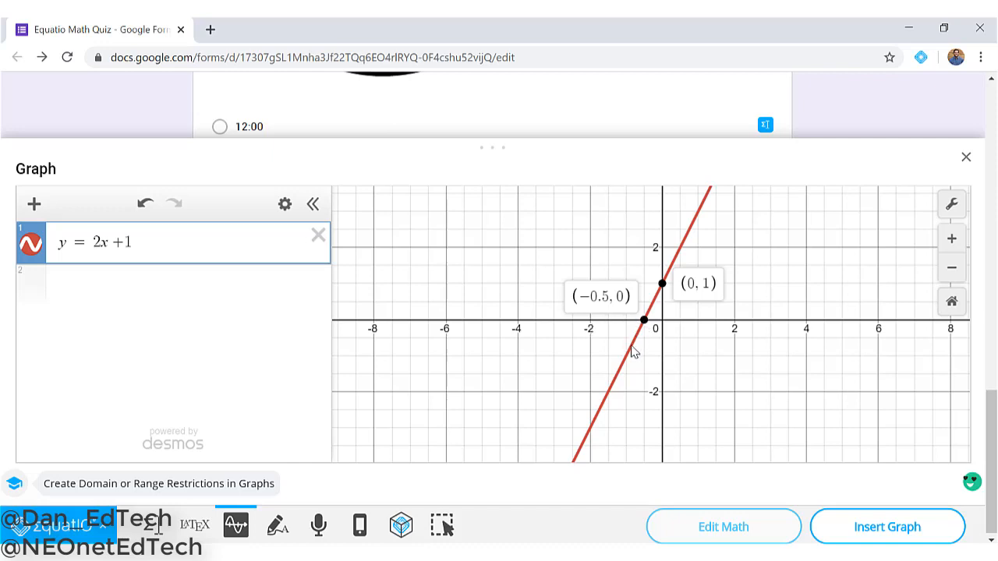
{"action": "left_click", "coordinate": [176, 248]}
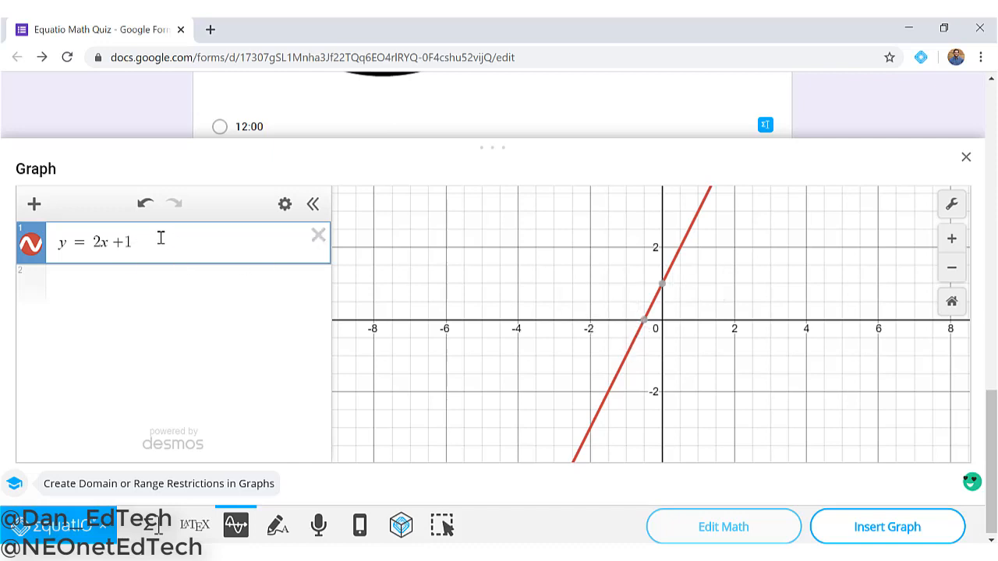
Toggle the graphed line's visibility off and on to demonstrate hiding and showing the equation.
{"action": "left_click", "coordinate": [31, 245]}
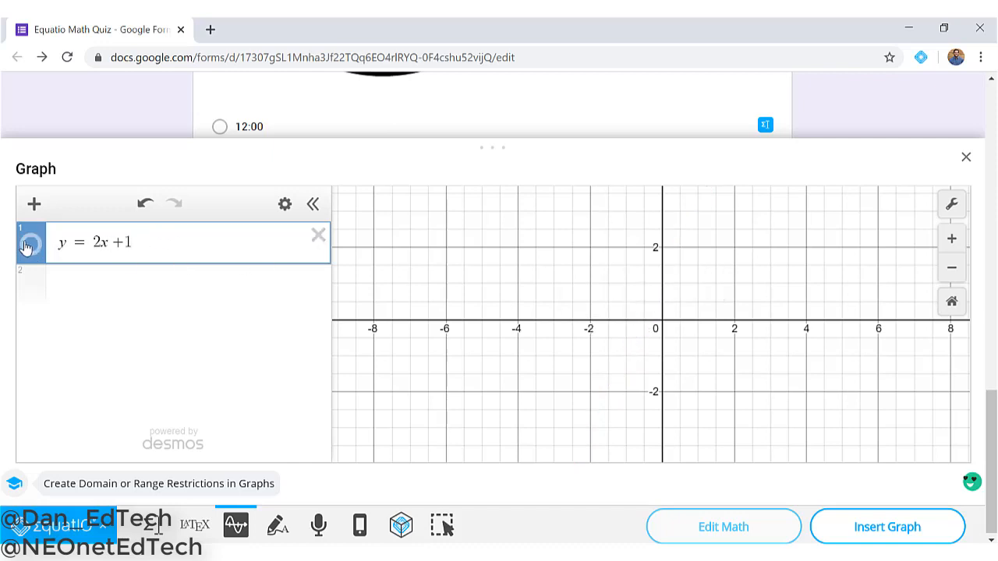
{"action": "left_click", "coordinate": [33, 246]}
{"action": "left_click", "coordinate": [31, 245]}
{"action": "left_click", "coordinate": [32, 245]}
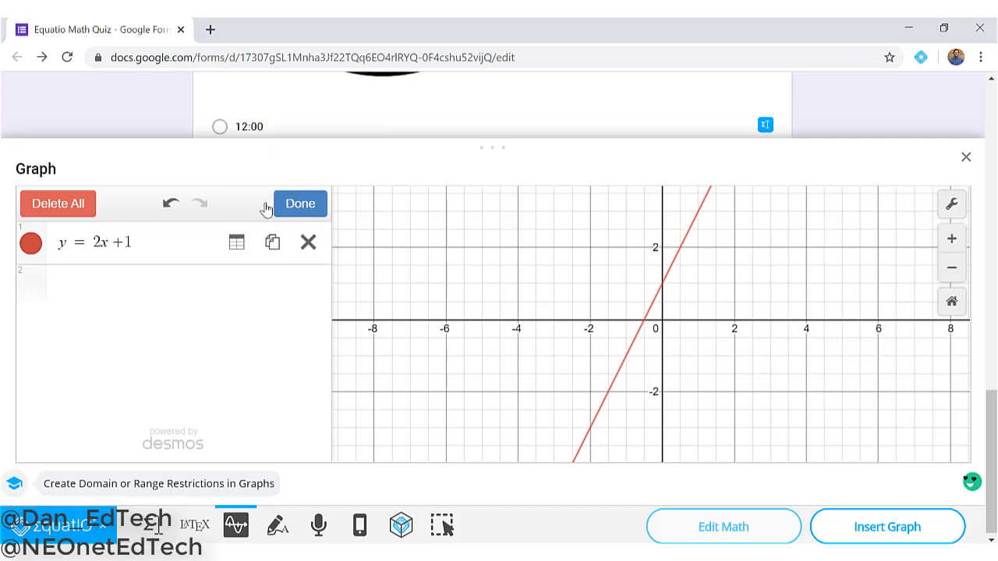
Give the graphed line a dashed style and change its color to black.
{"action": "left_click", "coordinate": [30, 243]}
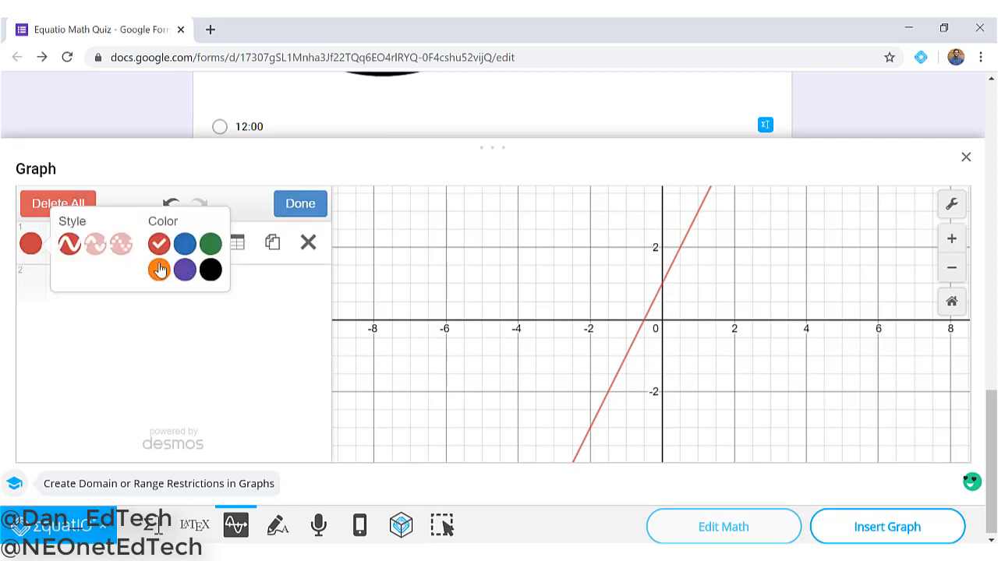
{"action": "left_click", "coordinate": [95, 245]}
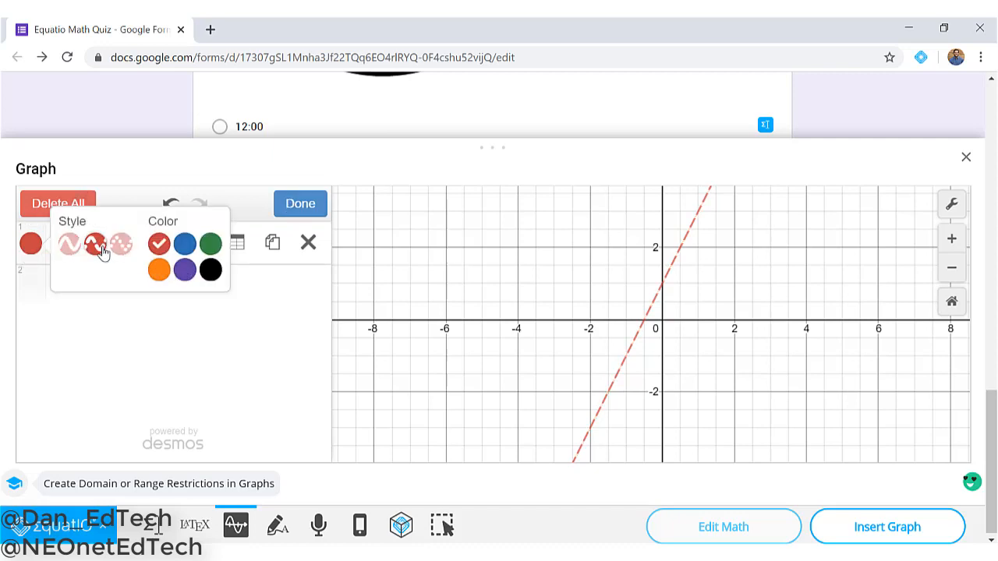
{"action": "left_click", "coordinate": [186, 271]}
{"action": "left_click", "coordinate": [210, 269]}
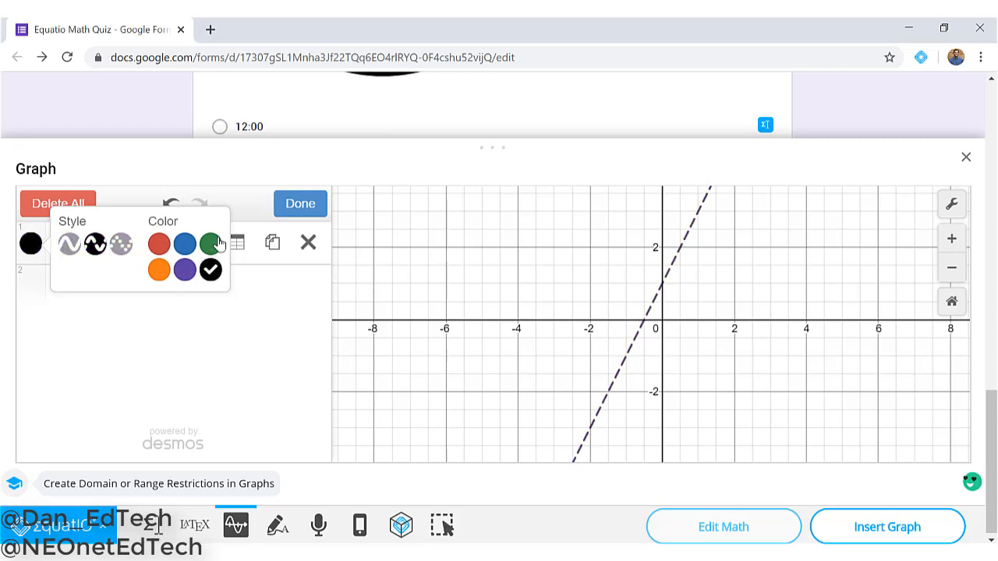
{"action": "left_click", "coordinate": [309, 296]}
{"action": "left_click", "coordinate": [262, 245]}
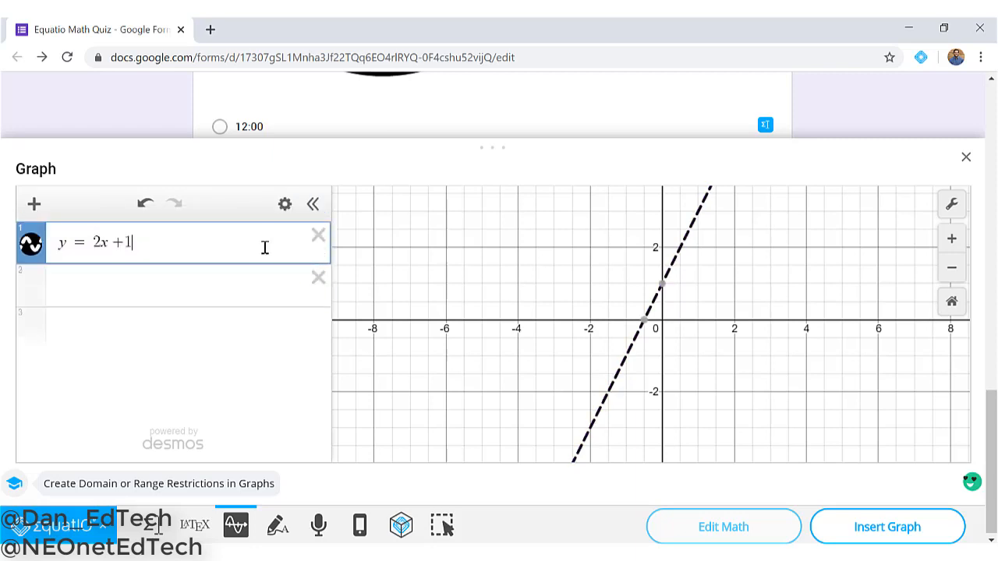
Hide the dashed line, change its color to red and show it again on the graph.
{"action": "left_click", "coordinate": [239, 281]}
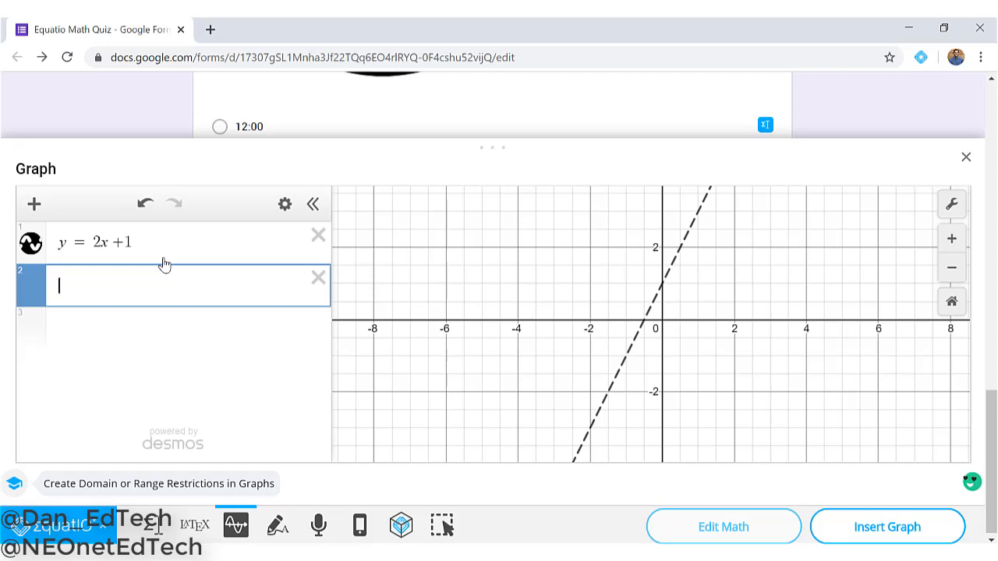
{"action": "left_click", "coordinate": [30, 243]}
{"action": "left_click", "coordinate": [284, 204]}
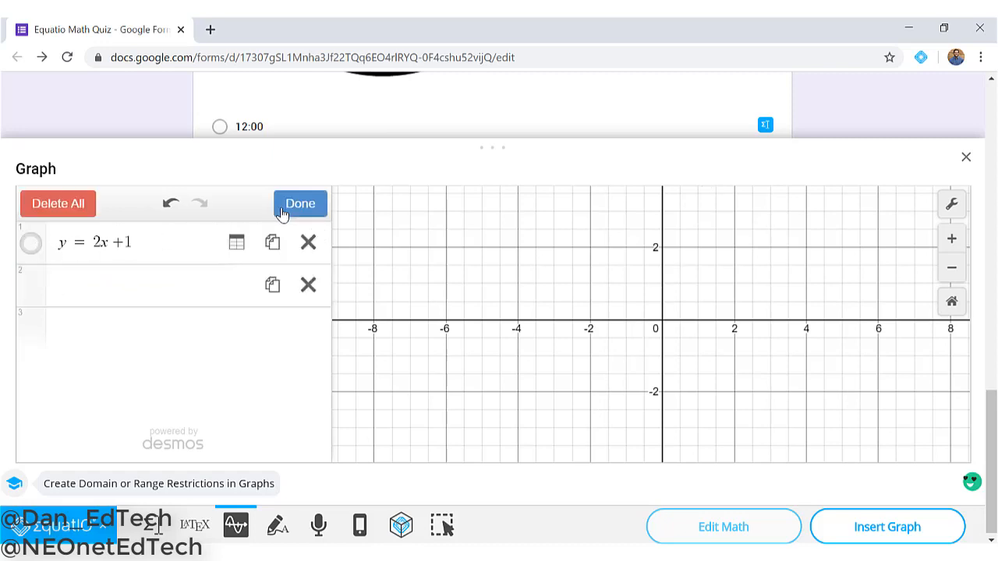
{"action": "left_click", "coordinate": [32, 251]}
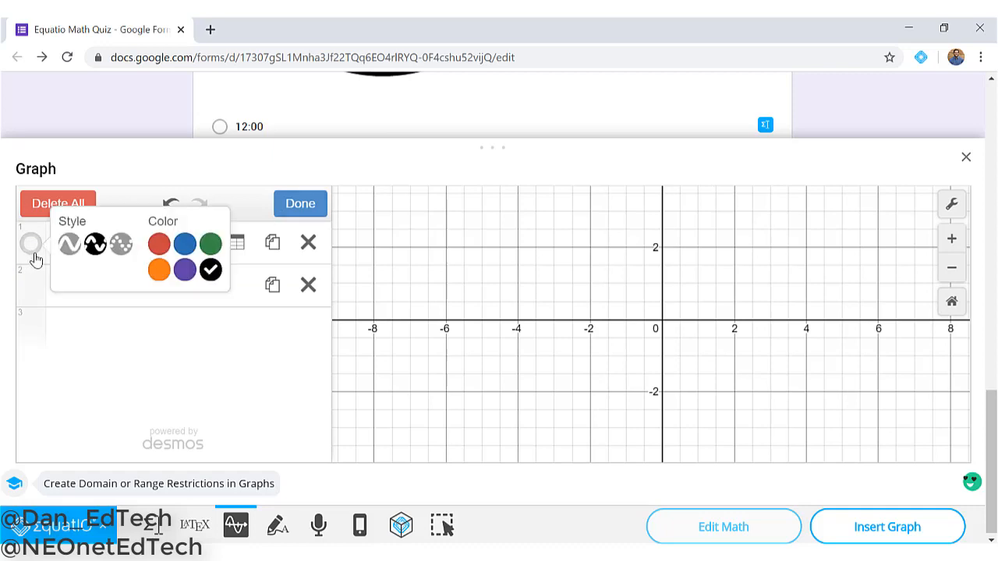
{"action": "left_click", "coordinate": [158, 246]}
{"action": "left_click", "coordinate": [304, 212]}
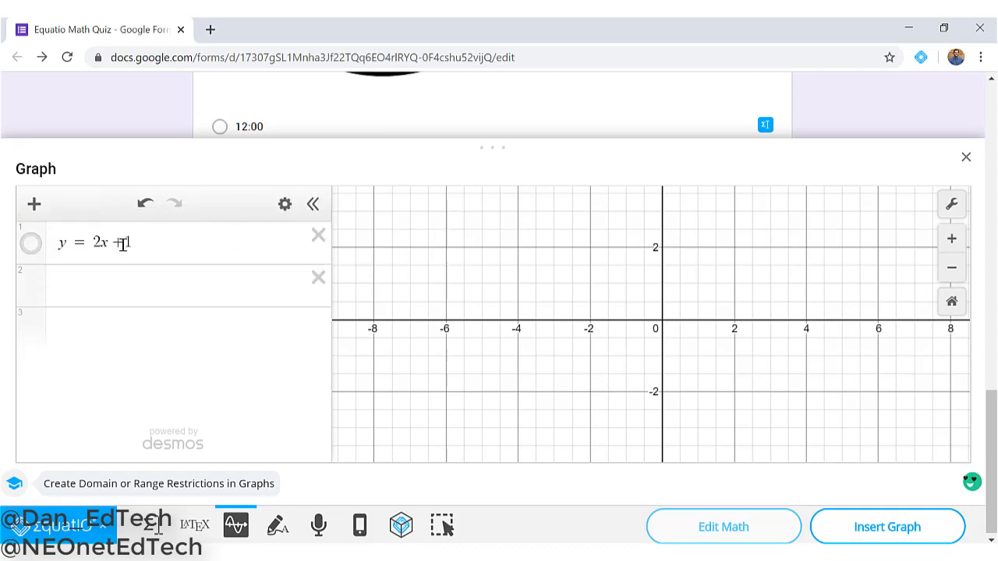
{"action": "left_click", "coordinate": [27, 251]}
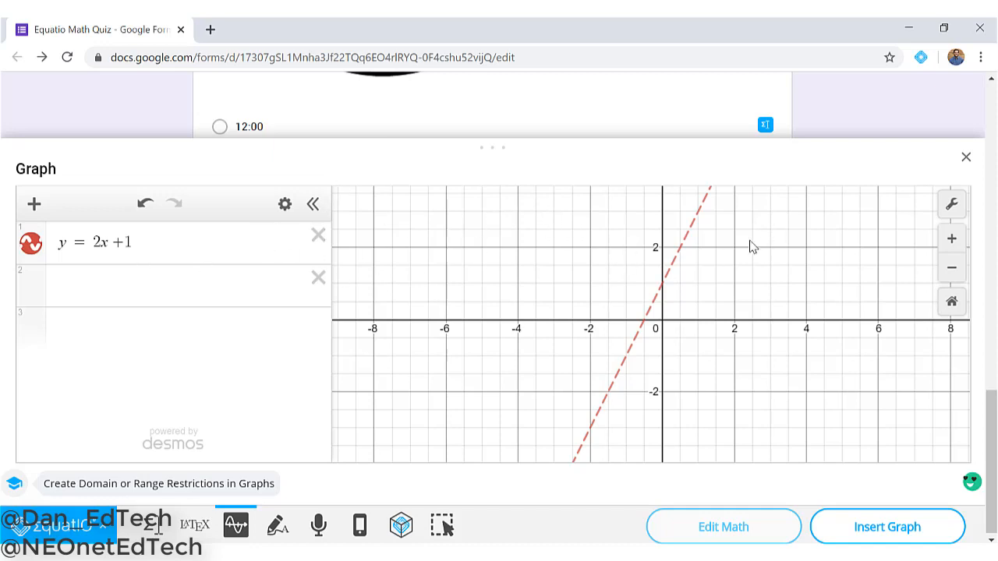
Insert the graph into the blank question, using the copied EquatIO image address as the image URL.
{"action": "left_click", "coordinate": [897, 530]}
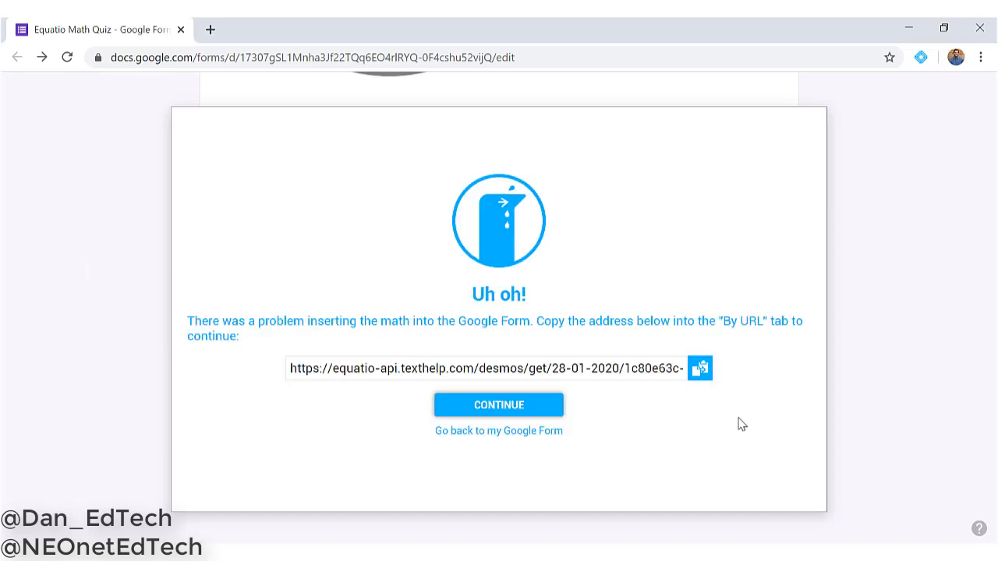
{"action": "left_click", "coordinate": [700, 368]}
{"action": "left_click", "coordinate": [546, 405]}
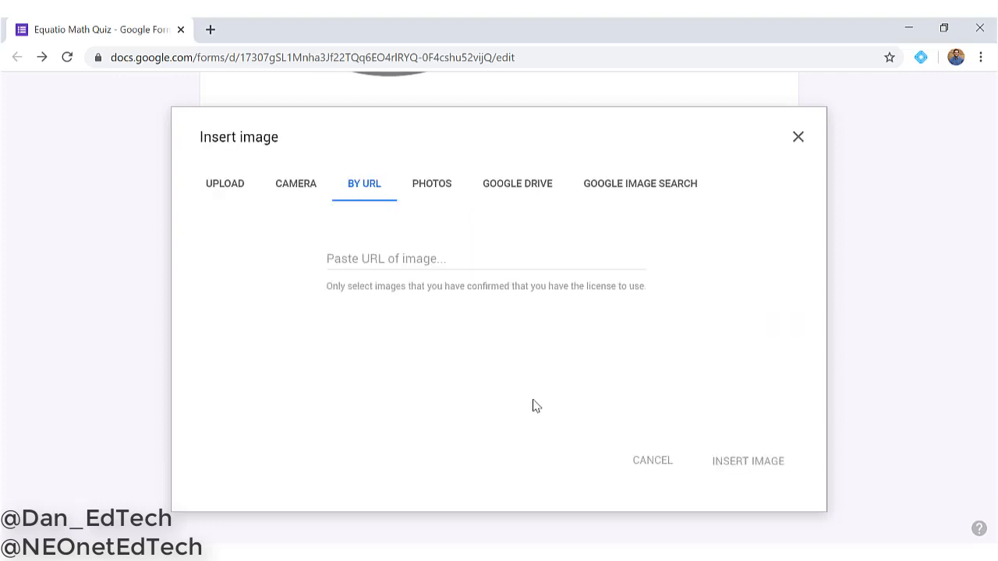
{"action": "right_click", "coordinate": [463, 259]}
{"action": "left_click", "coordinate": [494, 364]}
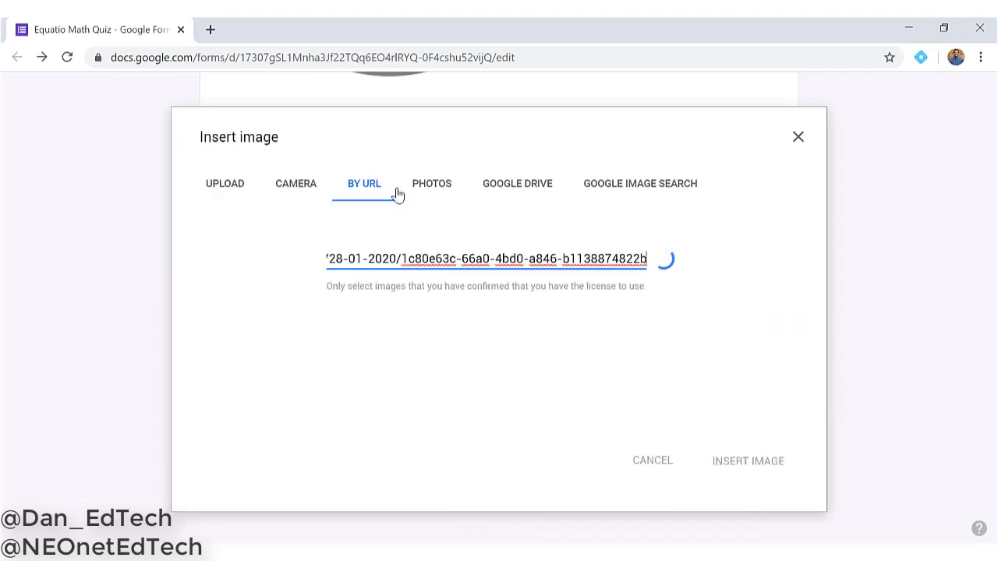
{"action": "left_click", "coordinate": [739, 461]}
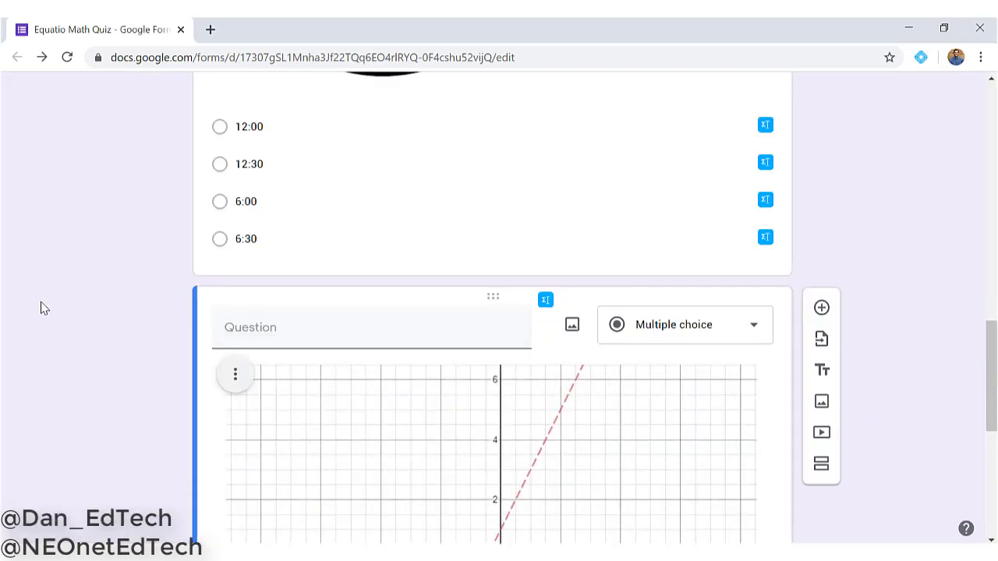
Open the EquatIO toolbar for the first answer option of the graph question.
{"action": "scroll", "coordinate": [93, 305], "scroll_direction": "down", "scroll_amount": 3}
{"action": "scroll", "coordinate": [196, 289], "scroll_direction": "down", "scroll_amount": 3}
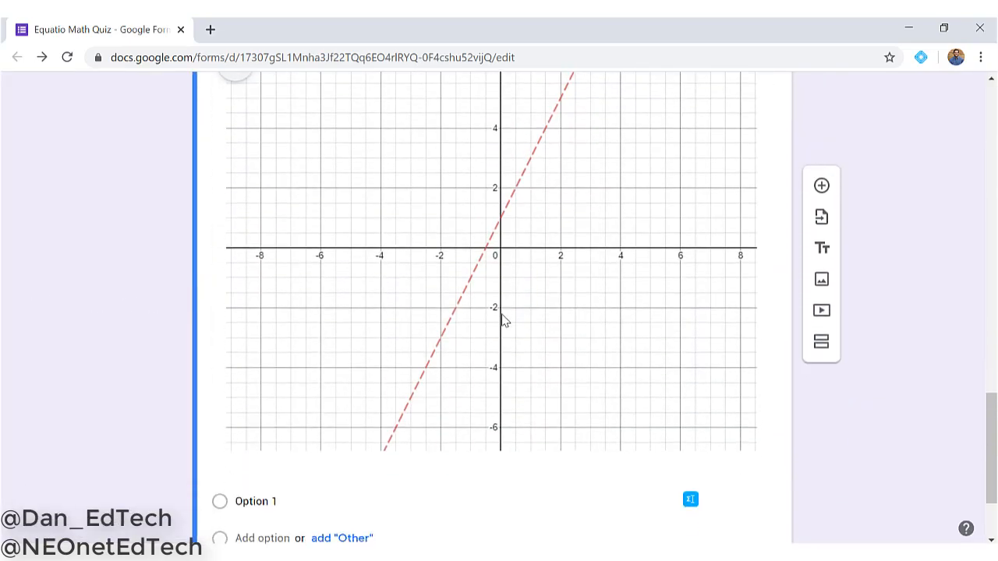
{"action": "scroll", "coordinate": [241, 207], "scroll_direction": "up", "scroll_amount": 3}
{"action": "scroll", "coordinate": [179, 276], "scroll_direction": "down", "scroll_amount": 5}
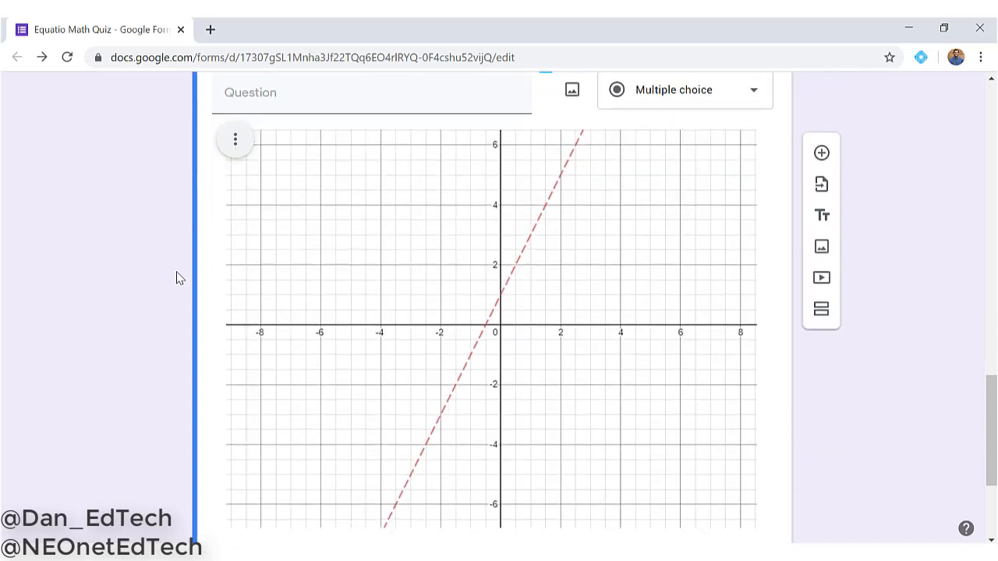
{"action": "scroll", "coordinate": [379, 367], "scroll_direction": "up", "scroll_amount": 1}
{"action": "scroll", "coordinate": [467, 364], "scroll_direction": "down", "scroll_amount": 1}
{"action": "left_click", "coordinate": [468, 369]}
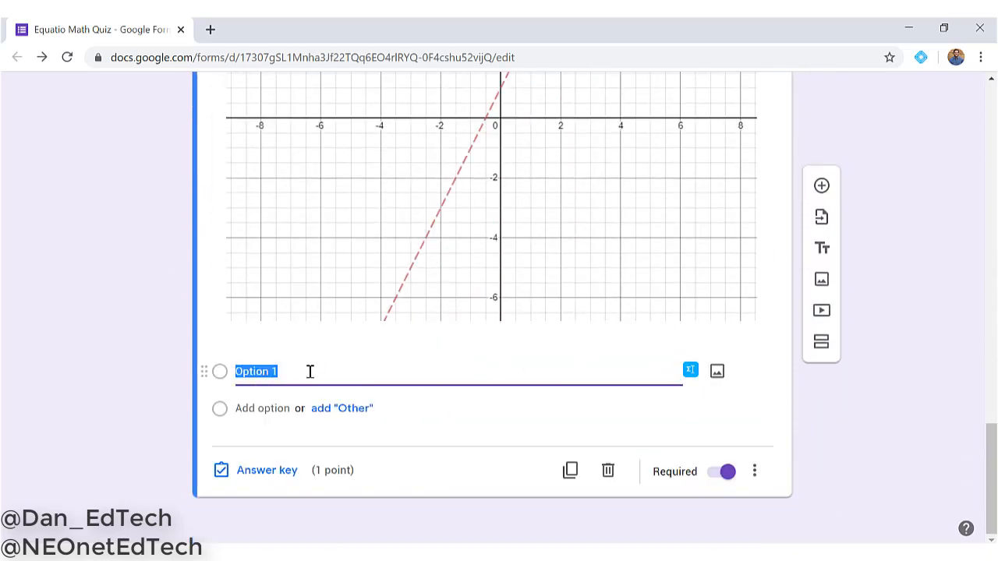
{"action": "scroll", "coordinate": [314, 294], "scroll_direction": "up", "scroll_amount": 1}
{"action": "scroll", "coordinate": [289, 350], "scroll_direction": "down", "scroll_amount": 1}
{"action": "left_click", "coordinate": [690, 370]}
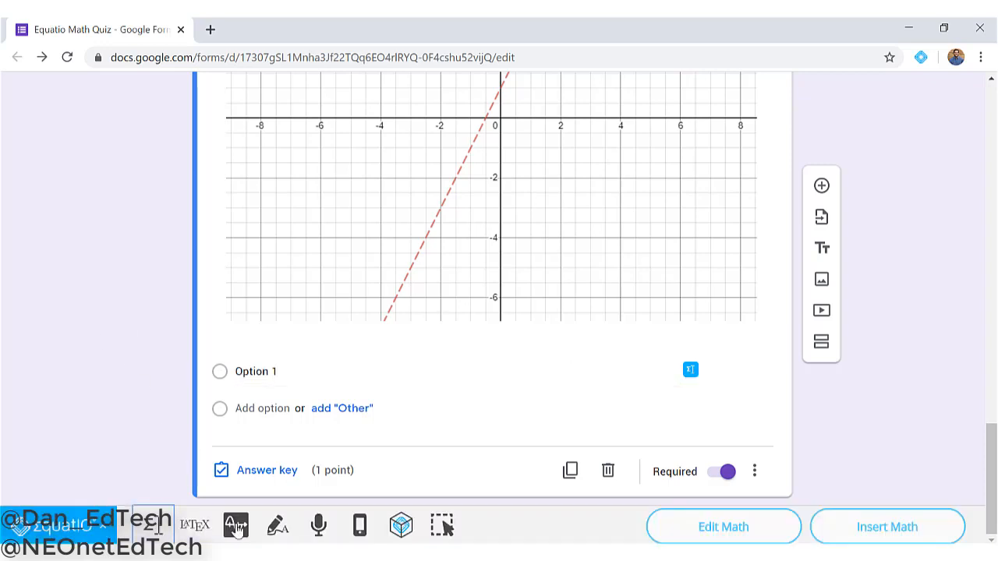
Write the equation y = 2x + 1 with EquatIO's handwriting recognition.
{"action": "left_click", "coordinate": [162, 524]}
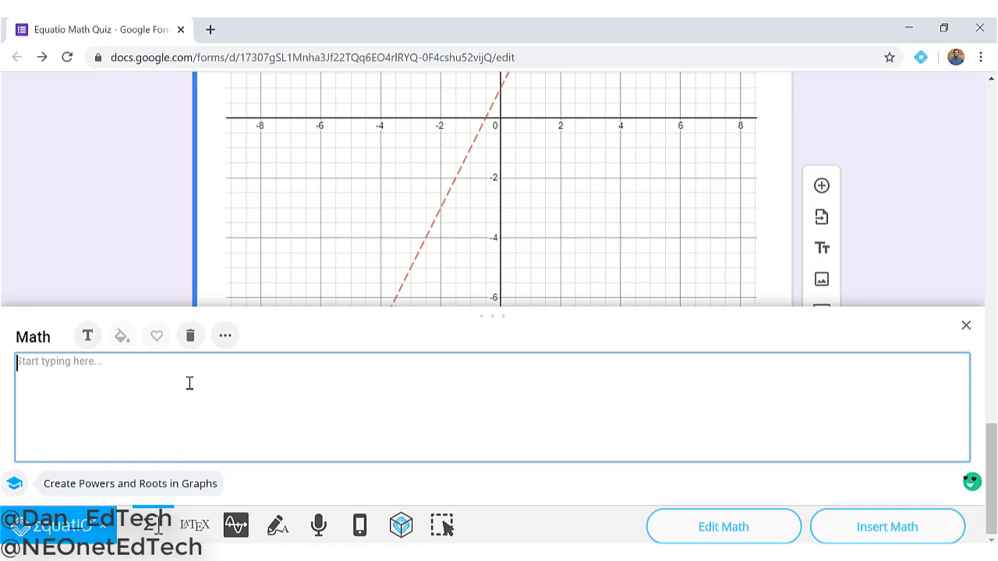
{"action": "left_click", "coordinate": [279, 526]}
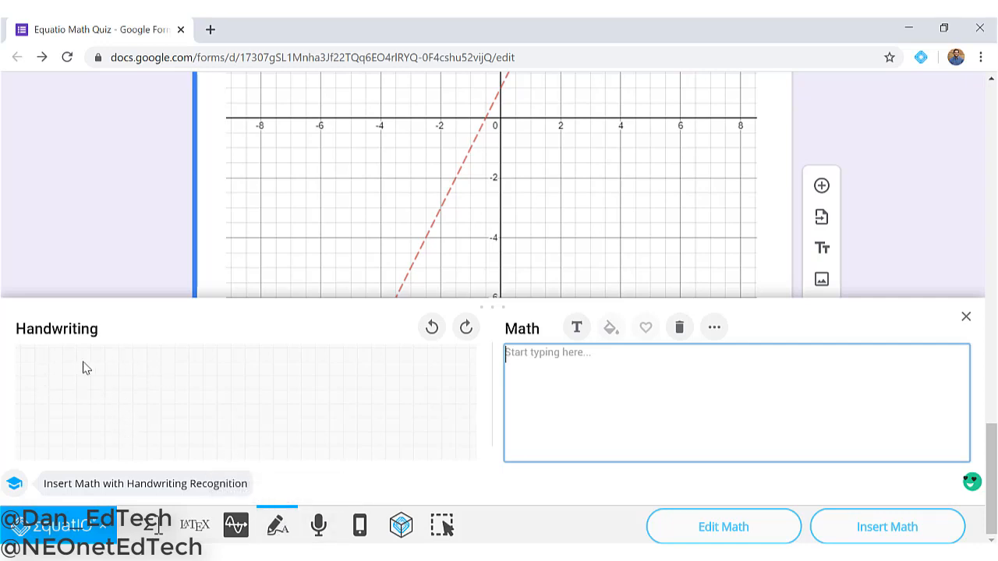
{"action": "mouse_move", "coordinate": [50, 364]}
{"action": "left_mouse_down"}
{"action": "mouse_move", "coordinate": [74, 390]}
{"action": "mouse_move", "coordinate": [59, 413]}
{"action": "left_mouse_up"}
{"action": "mouse_move", "coordinate": [92, 381]}
{"action": "left_mouse_down"}
{"action": "mouse_move", "coordinate": [113, 380]}
{"action": "mouse_move", "coordinate": [102, 395]}
{"action": "mouse_move", "coordinate": [116, 393]}
{"action": "left_mouse_up"}
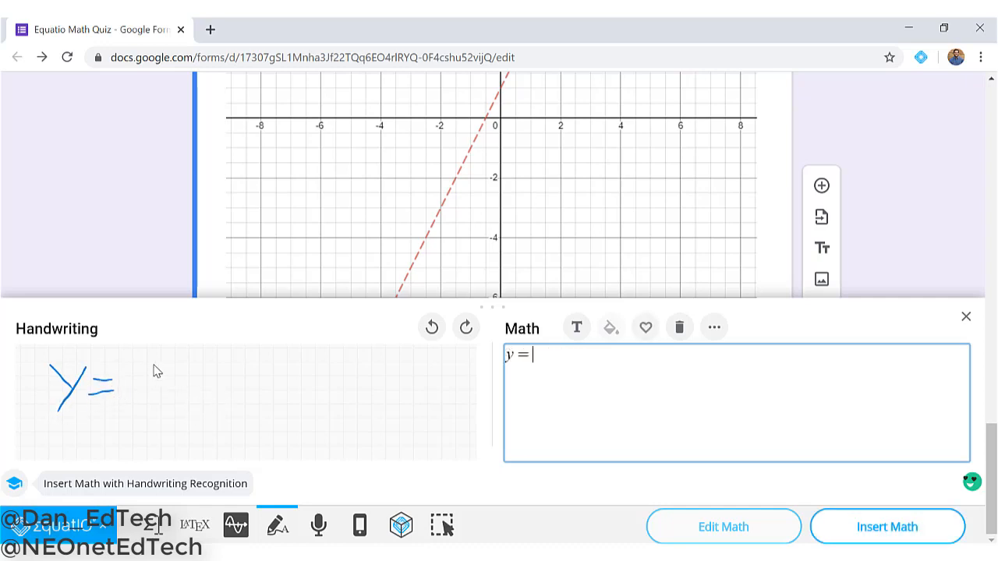
{"action": "mouse_move", "coordinate": [130, 358]}
{"action": "left_mouse_down"}
{"action": "mouse_move", "coordinate": [138, 405]}
{"action": "mouse_move", "coordinate": [201, 404]}
{"action": "mouse_move", "coordinate": [182, 404]}
{"action": "left_mouse_up"}
{"action": "mouse_move", "coordinate": [242, 367]}
{"action": "left_mouse_down"}
{"action": "mouse_move", "coordinate": [247, 397]}
{"action": "mouse_move", "coordinate": [266, 381]}
{"action": "mouse_move", "coordinate": [279, 396]}
{"action": "left_mouse_up"}
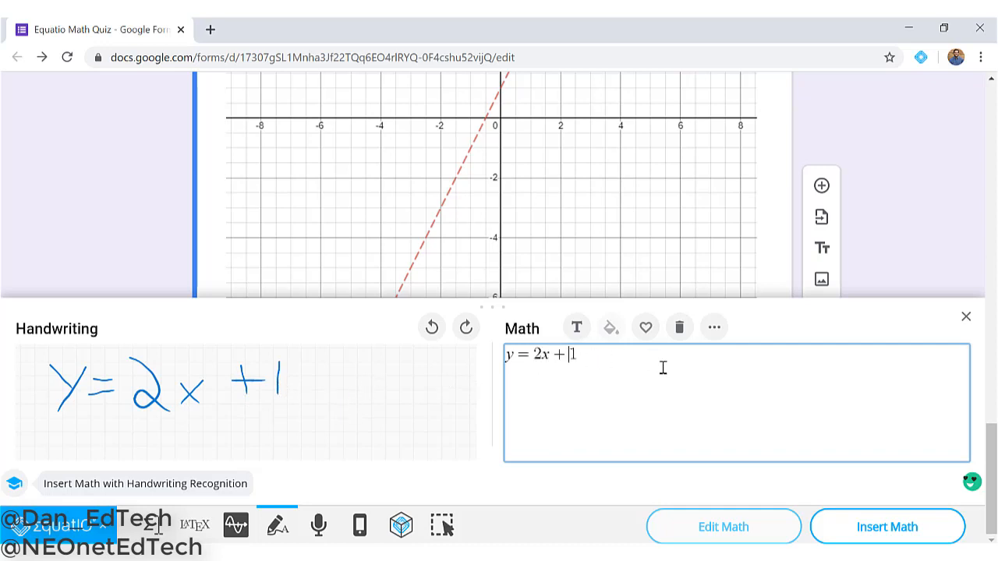
Insert the y = 2x + 1 equation into Option 1, using the copied EquatIO image address as the image URL.
{"action": "left_click", "coordinate": [873, 528]}
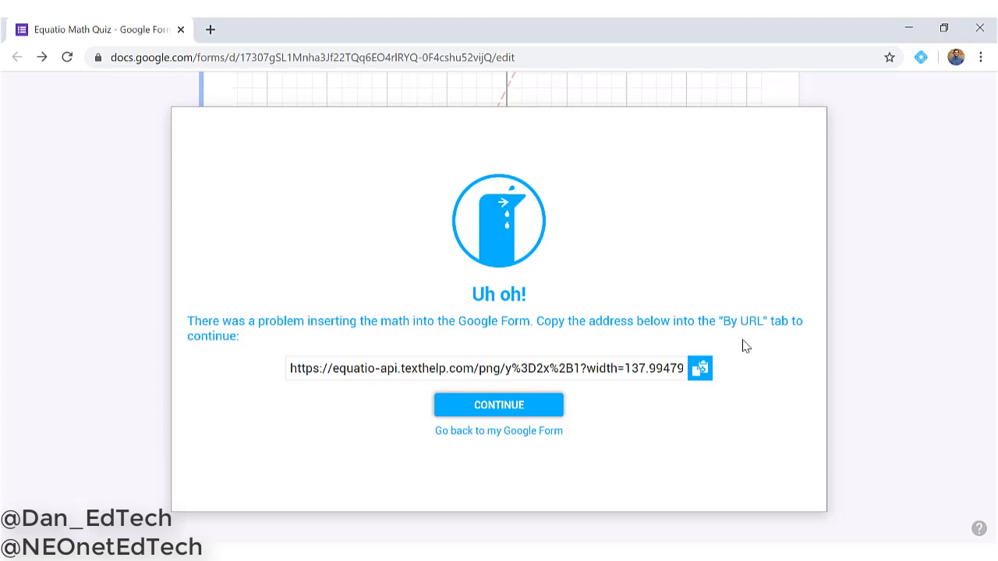
{"action": "left_click", "coordinate": [700, 368]}
{"action": "left_click", "coordinate": [553, 404]}
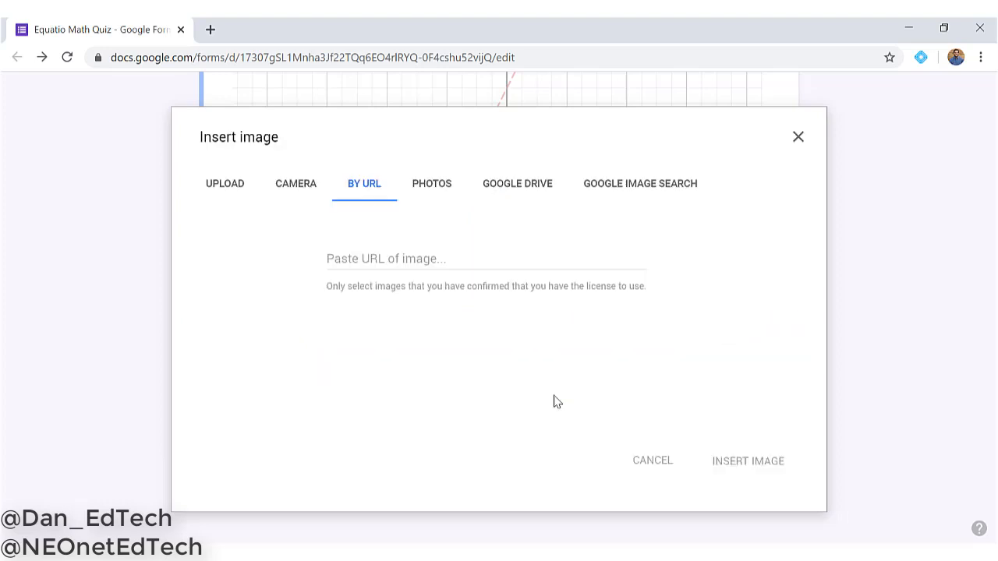
{"action": "right_click", "coordinate": [454, 250]}
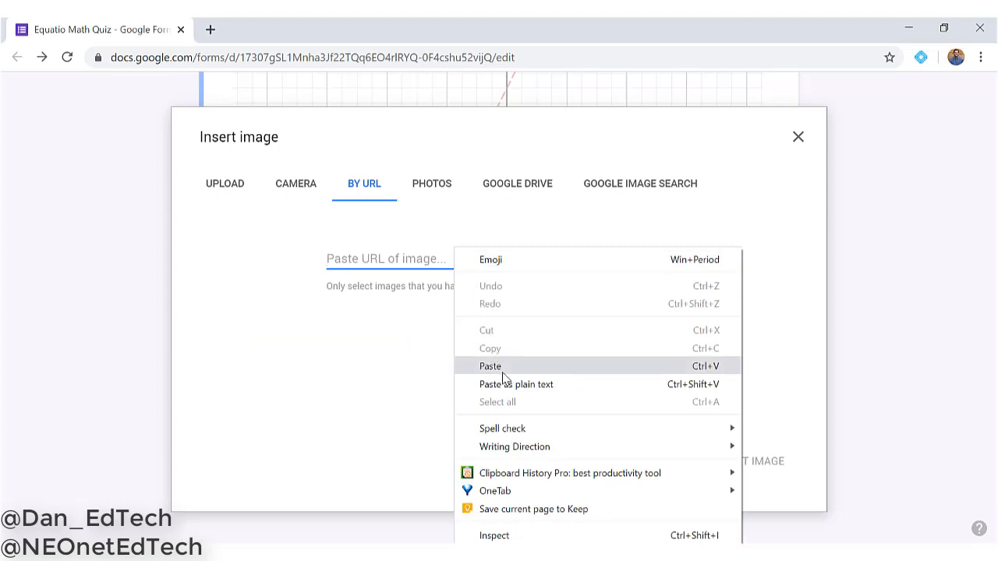
{"action": "left_click", "coordinate": [492, 365]}
{"action": "left_click", "coordinate": [753, 472]}
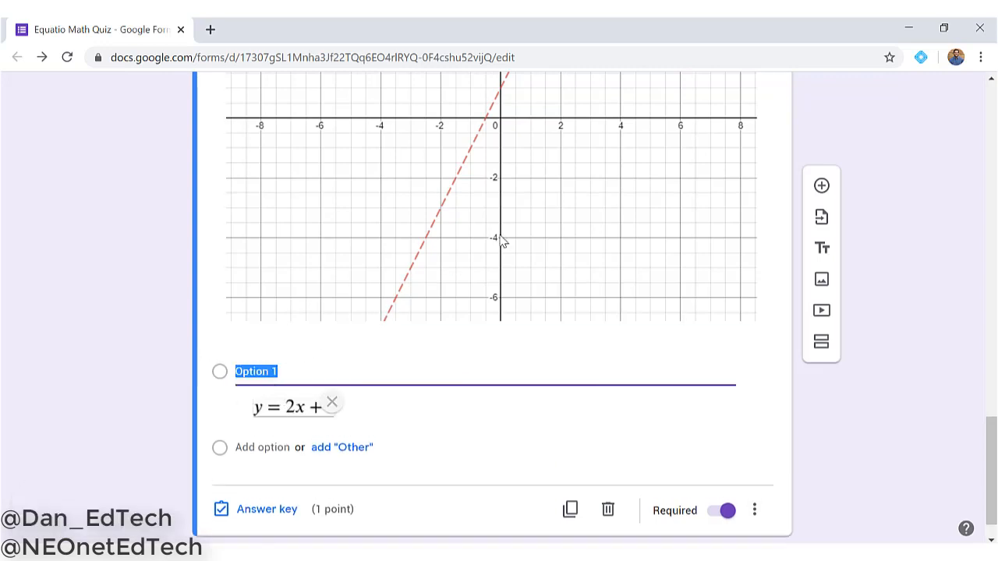
Add a second answer option beneath the y = 2x + 1 equation image in the graph question.
{"action": "left_click", "coordinate": [471, 243]}
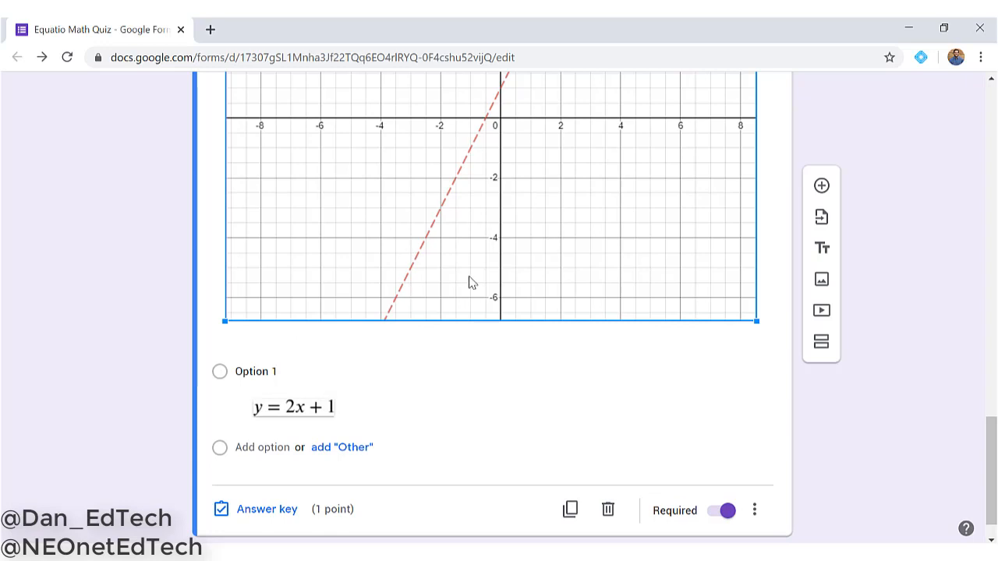
{"action": "left_click", "coordinate": [296, 417]}
{"action": "scroll", "coordinate": [217, 391], "scroll_direction": "down", "scroll_amount": 1}
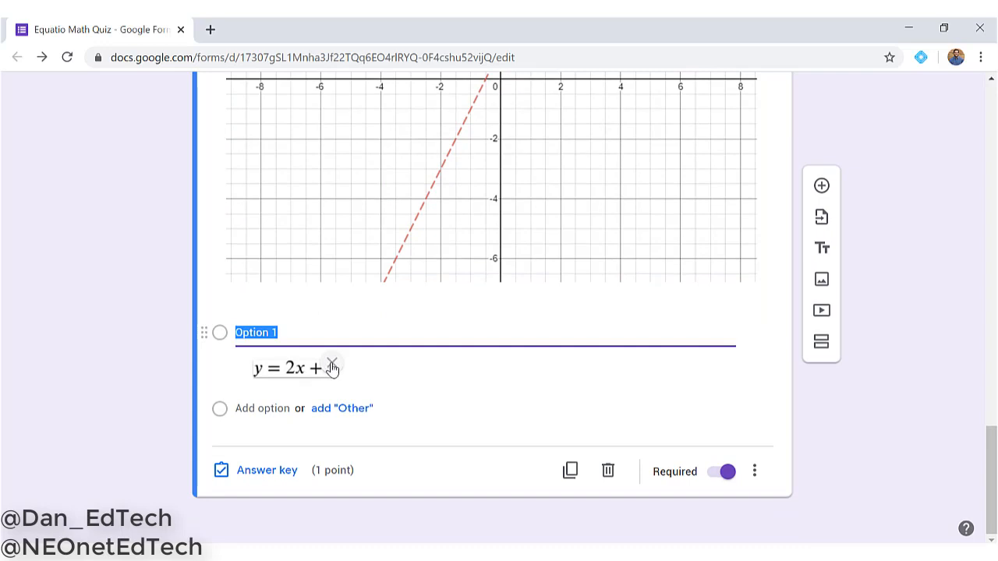
{"action": "left_click", "coordinate": [161, 320]}
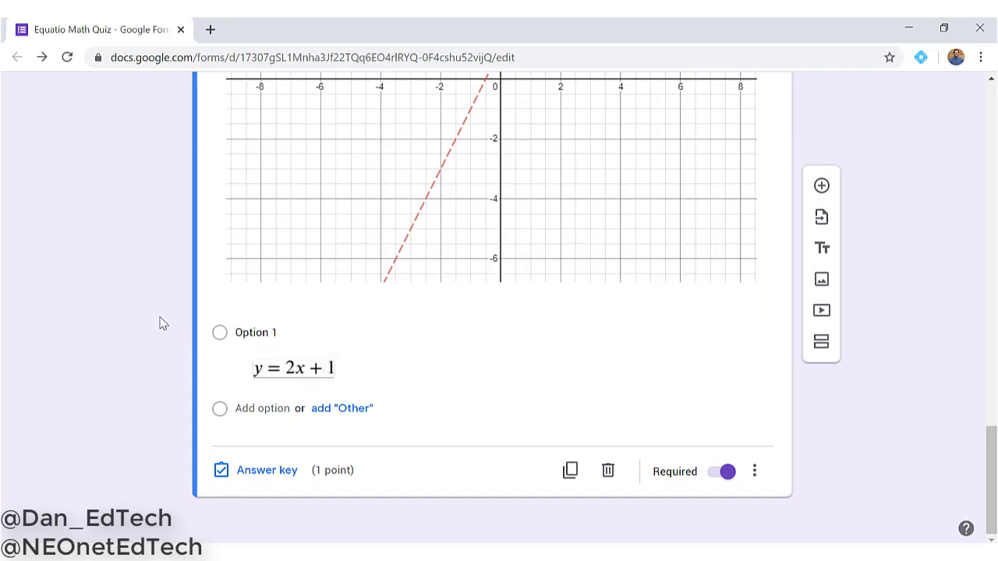
{"action": "left_click", "coordinate": [264, 373]}
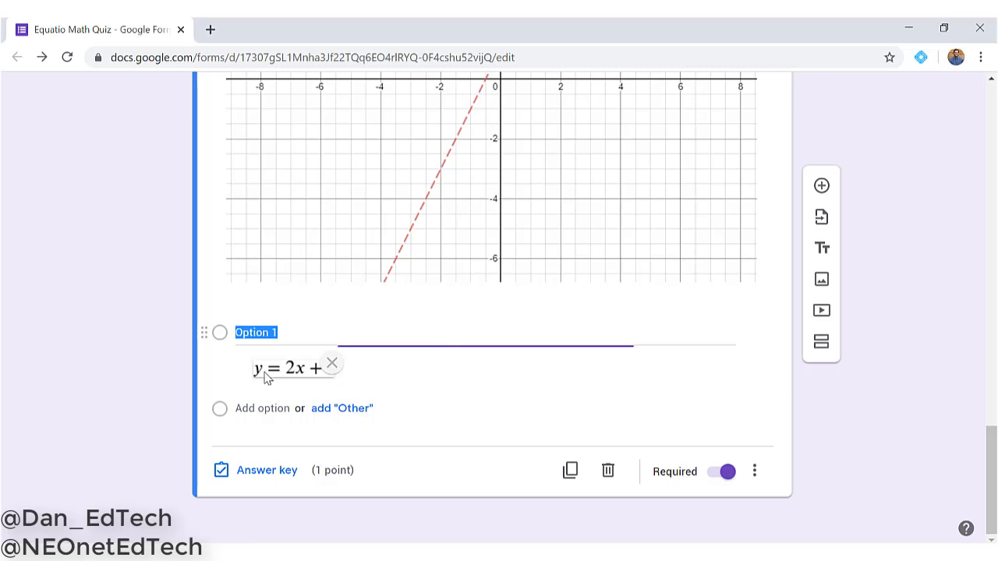
{"action": "left_click", "coordinate": [286, 407]}
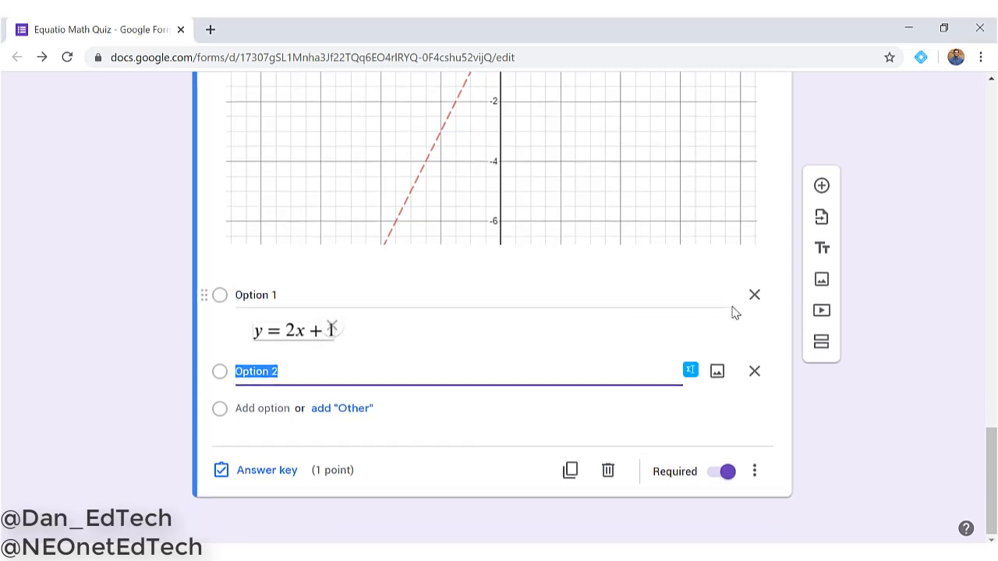
Add a new multiple-choice question and open EquatIO's speech input for its question field.
{"action": "left_click", "coordinate": [821, 187]}
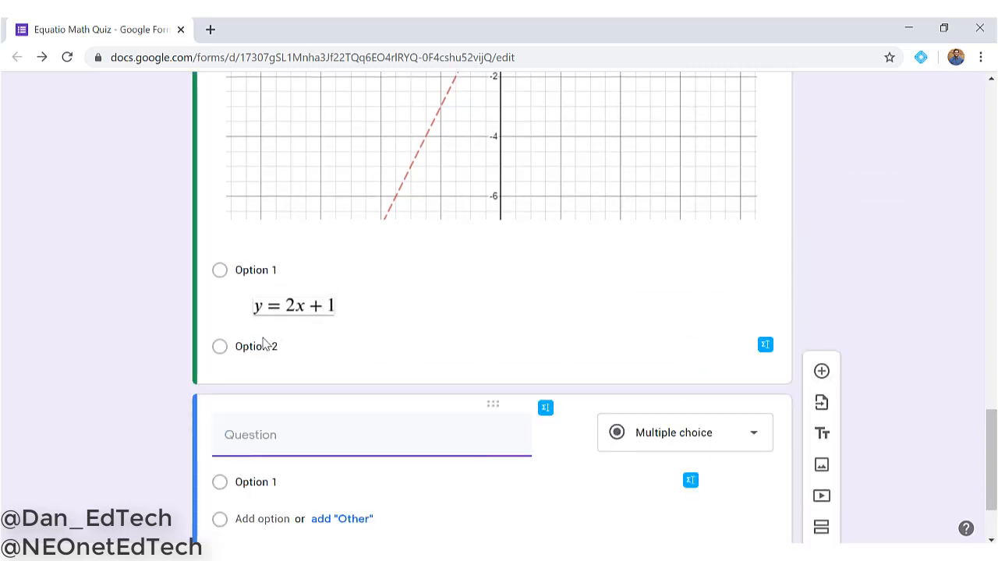
{"action": "left_click", "coordinate": [546, 298]}
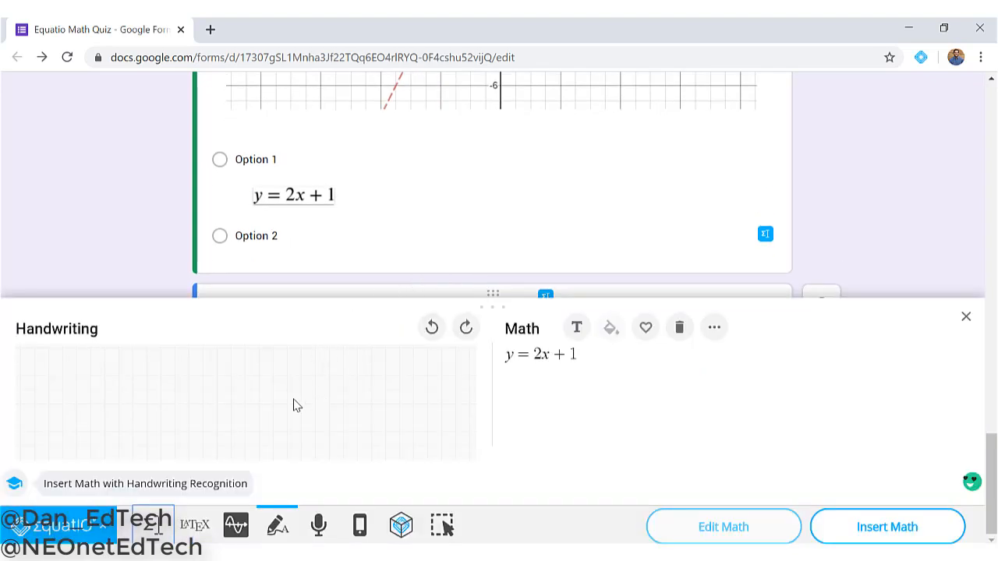
{"action": "left_click", "coordinate": [318, 527]}
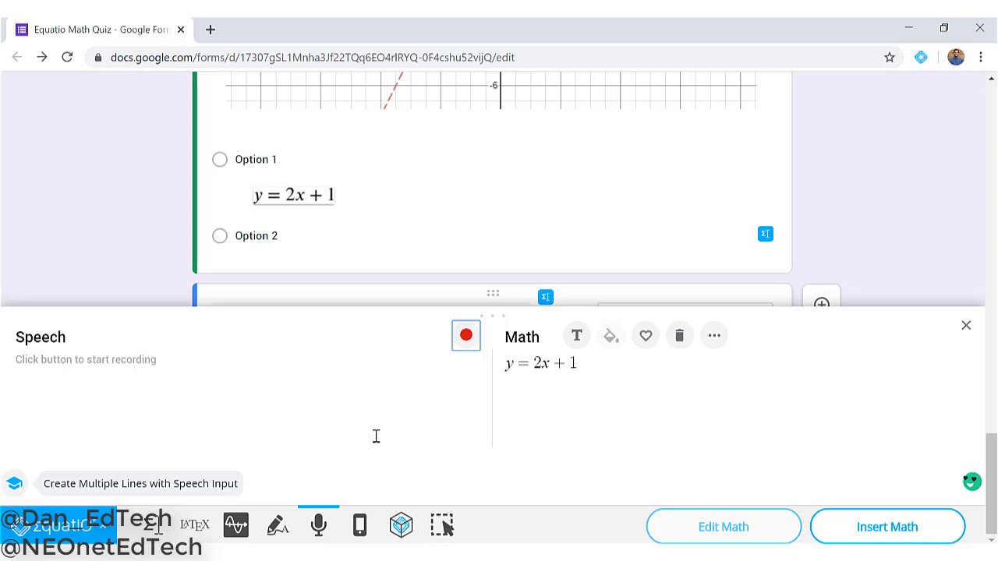
Clear the leftover y = 2x + 1 equation from the EquatIO math field.
{"action": "left_click", "coordinate": [592, 364]}
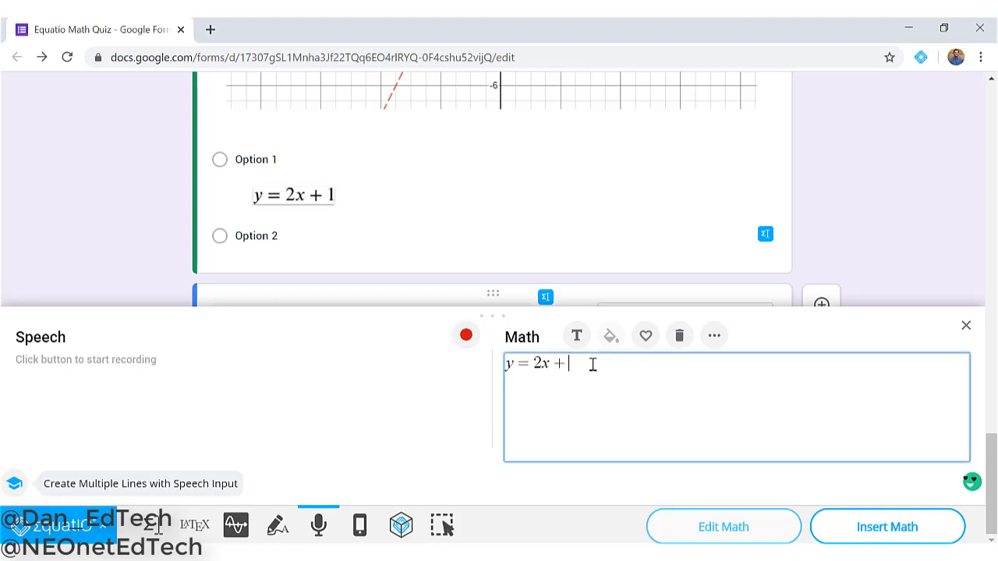
{"action": "key", "text": "BackSpace"}
{"action": "key", "text": "BackSpace"}
{"action": "key", "text": "BackSpace"}
{"action": "key", "text": "BackSpace"}
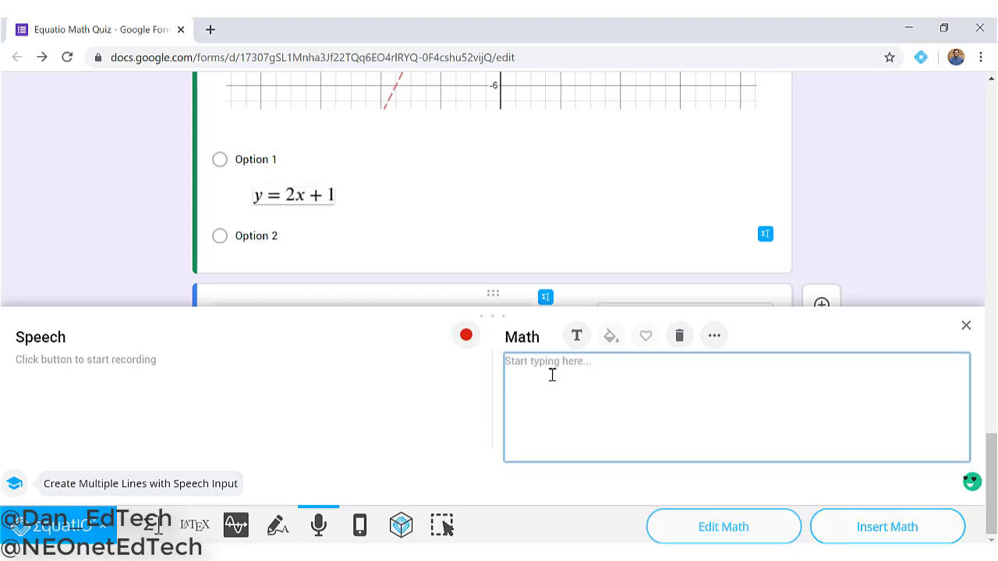
Dictate "y equals mx plus b" and the fraction 2/7 with EquatIO's speech input.
{"action": "left_click", "coordinate": [465, 335]}
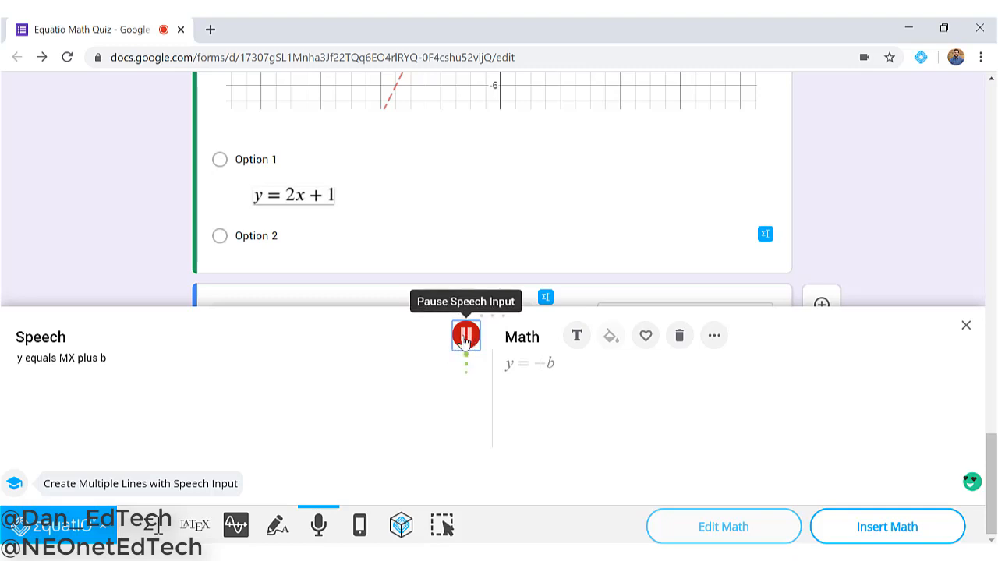
{"action": "left_click", "coordinate": [466, 337]}
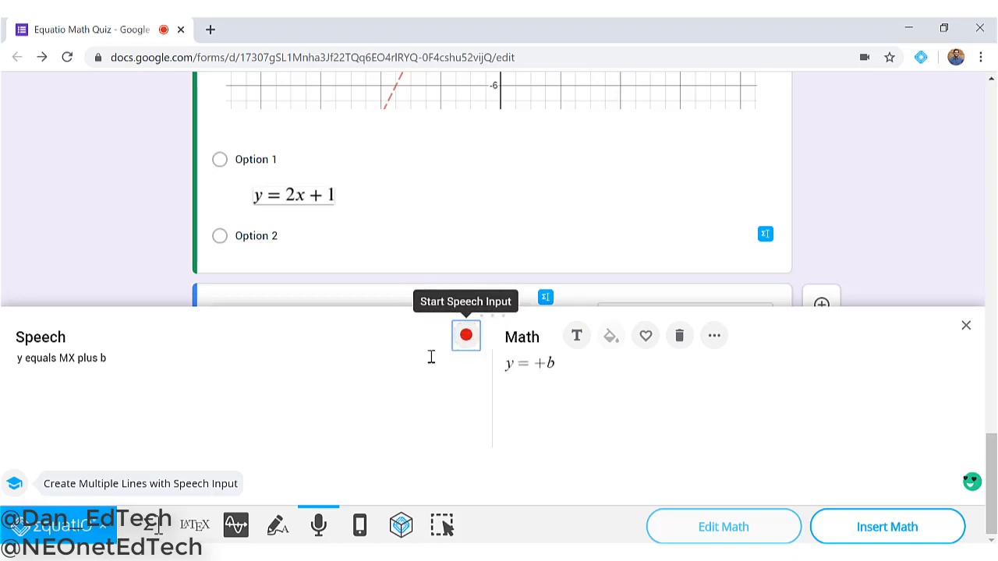
{"action": "left_click", "coordinate": [410, 359]}
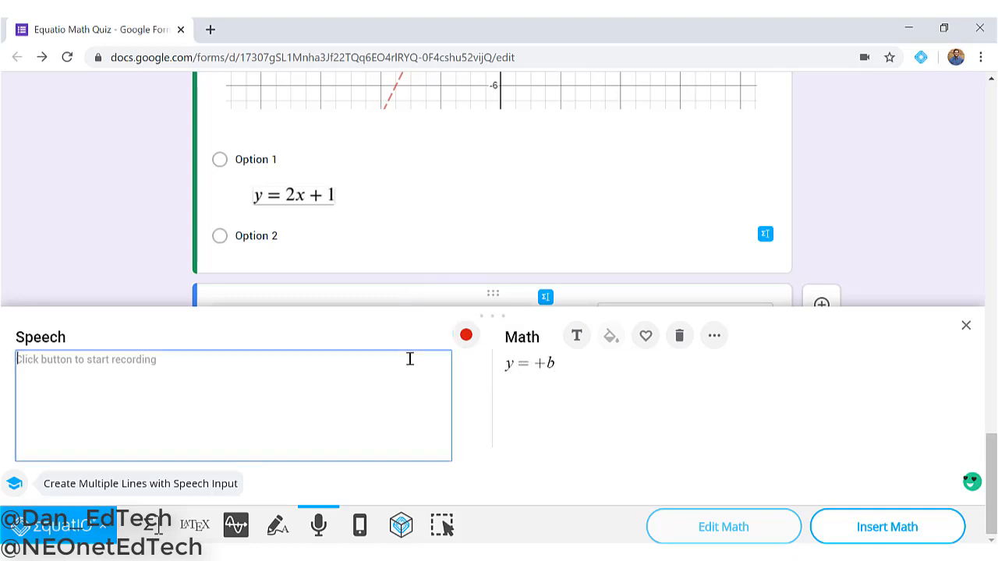
{"action": "left_click", "coordinate": [465, 337]}
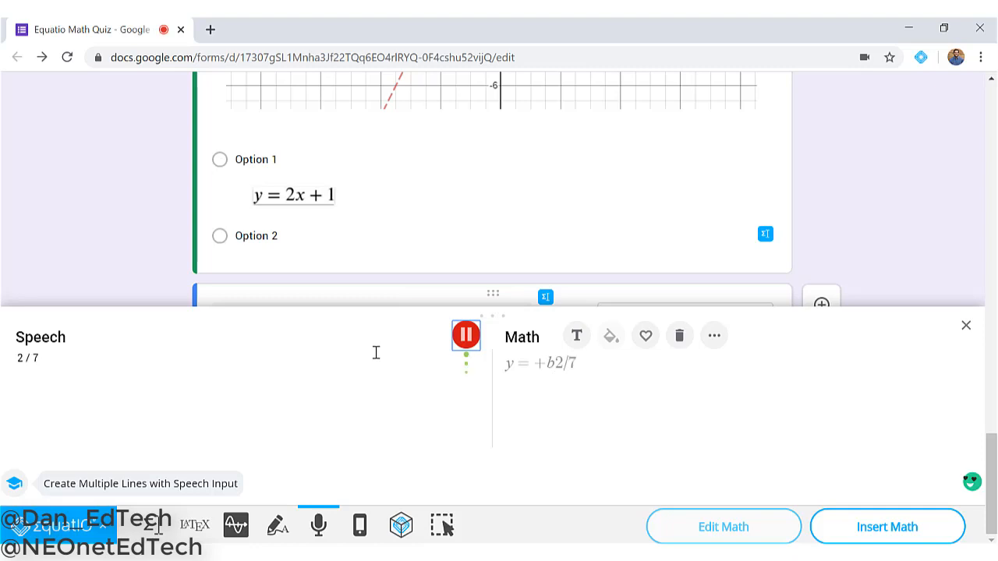
{"action": "left_click", "coordinate": [465, 335]}
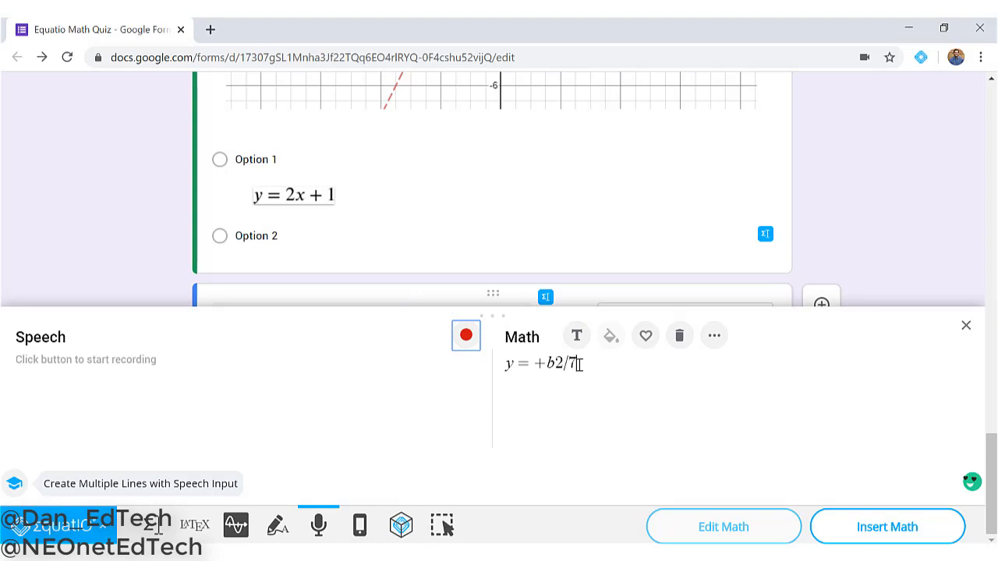
Delete the entire dictated expression from the EquatIO math field.
{"action": "left_click_drag", "start_coordinate": [579, 366], "coordinate": [511, 371]}
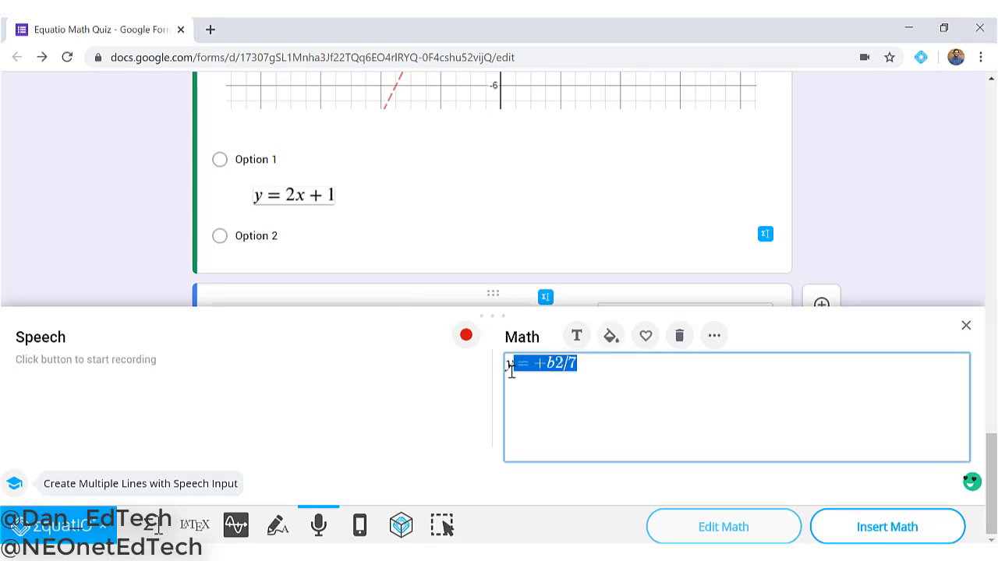
{"action": "left_click_drag", "start_coordinate": [585, 367], "coordinate": [505, 367]}
{"action": "key", "text": "BackSpace"}
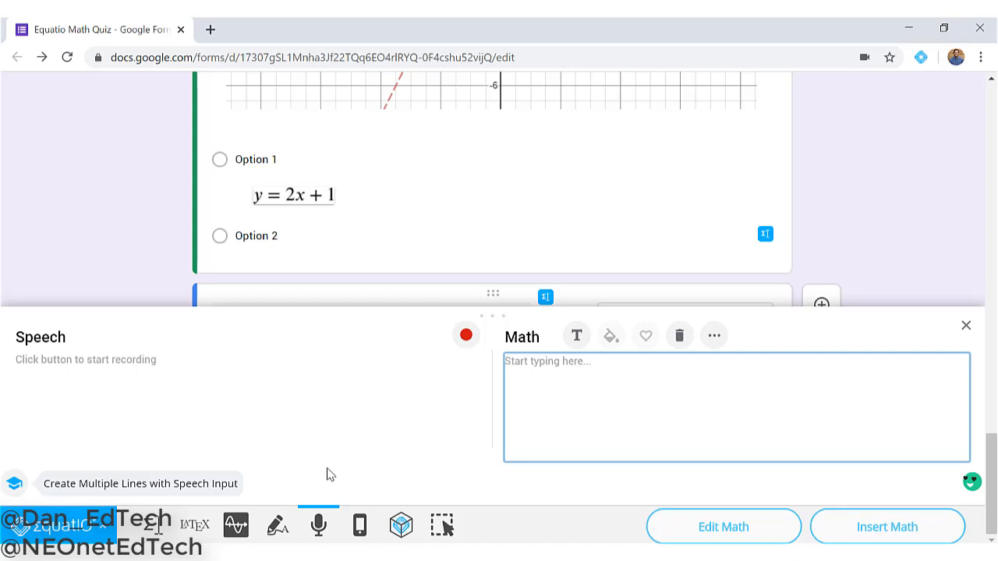
View the EquatIO Mobile information and open an EquatIO mathspace for the quiz.
{"action": "left_click", "coordinate": [360, 525]}
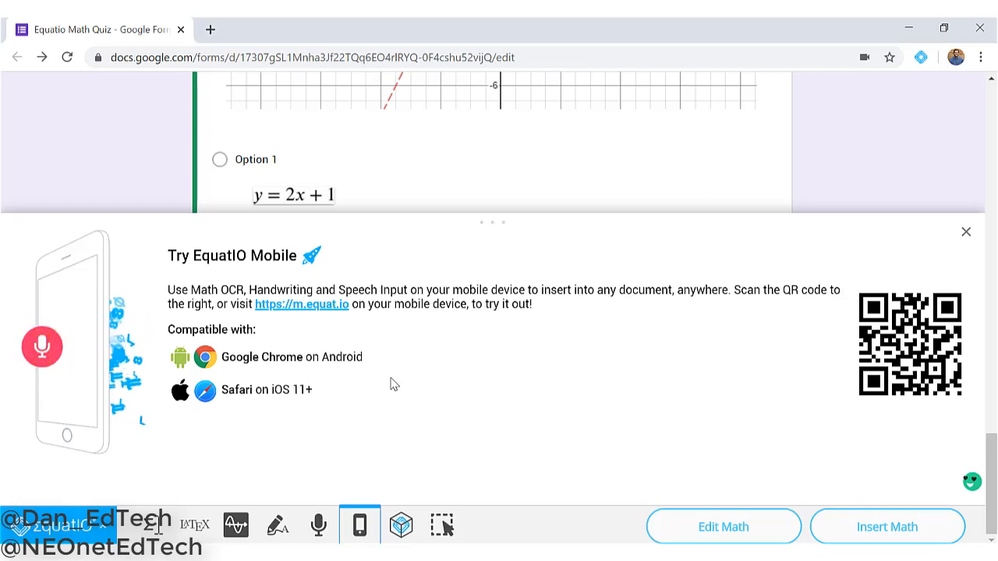
{"action": "left_click", "coordinate": [401, 522]}
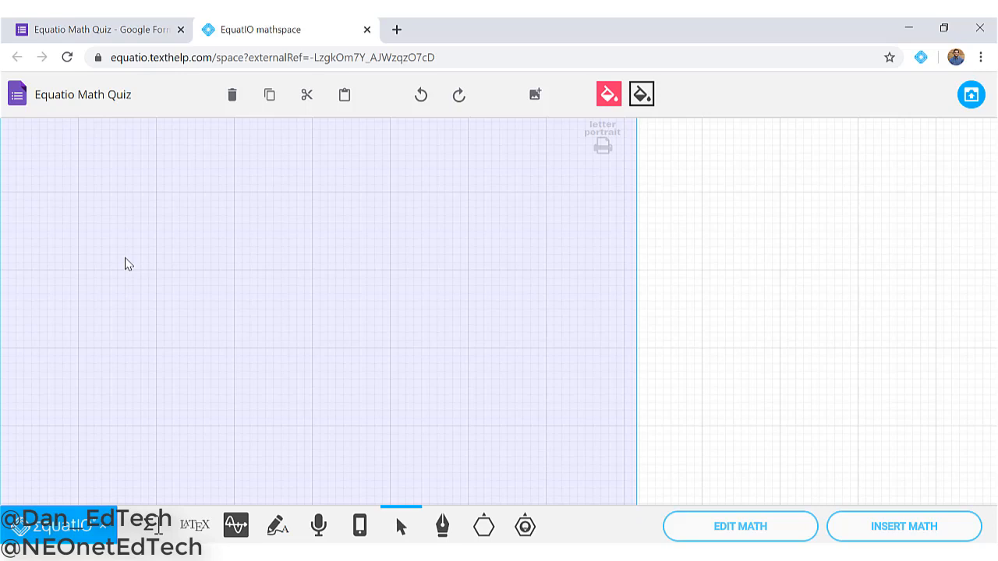
Review the background style, page size and page orientation choices in the mathspace's Space Options, and save the options.
{"action": "left_click", "coordinate": [106, 532]}
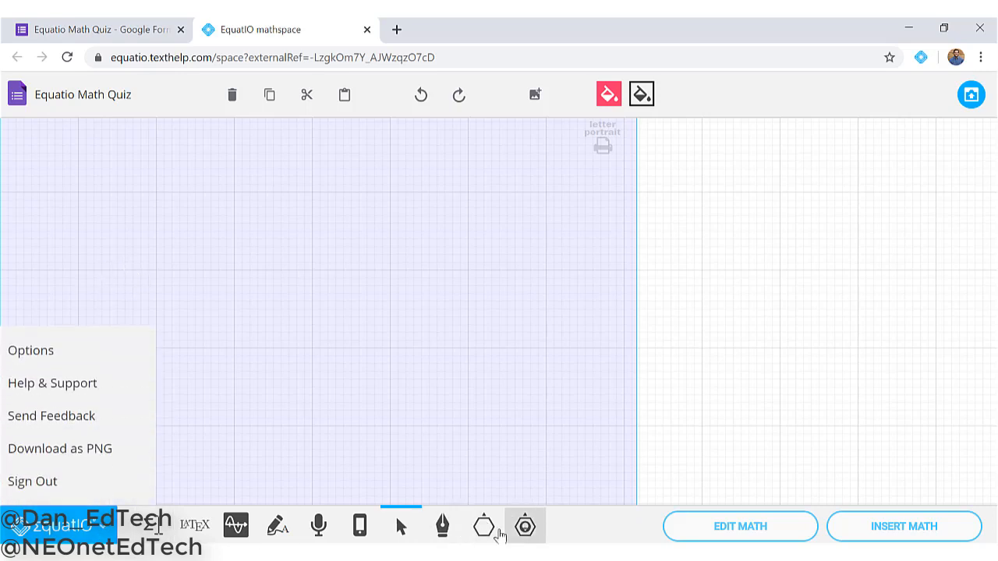
{"action": "left_click", "coordinate": [32, 352]}
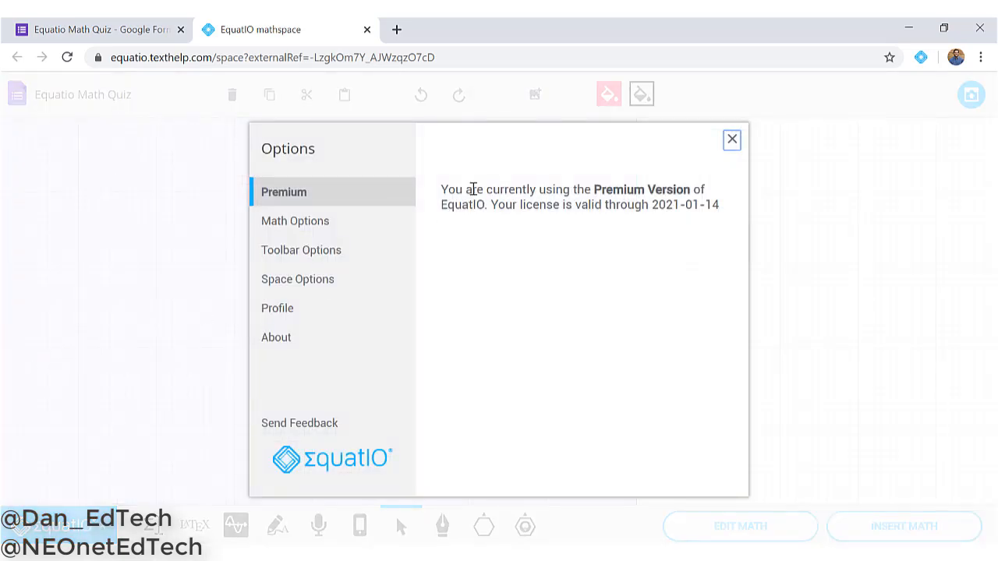
{"action": "left_click", "coordinate": [303, 286]}
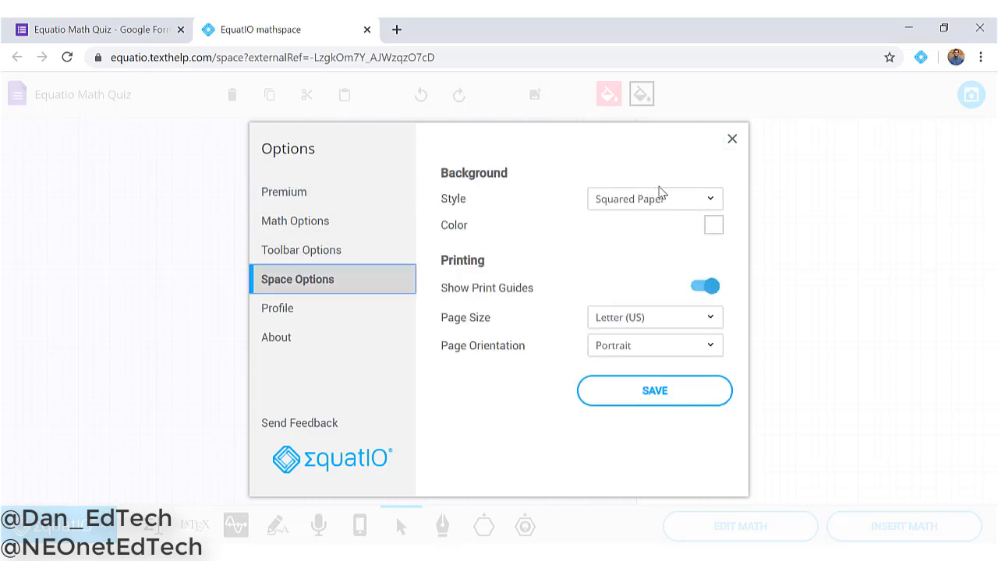
{"action": "left_click", "coordinate": [680, 201]}
{"action": "left_click", "coordinate": [617, 218]}
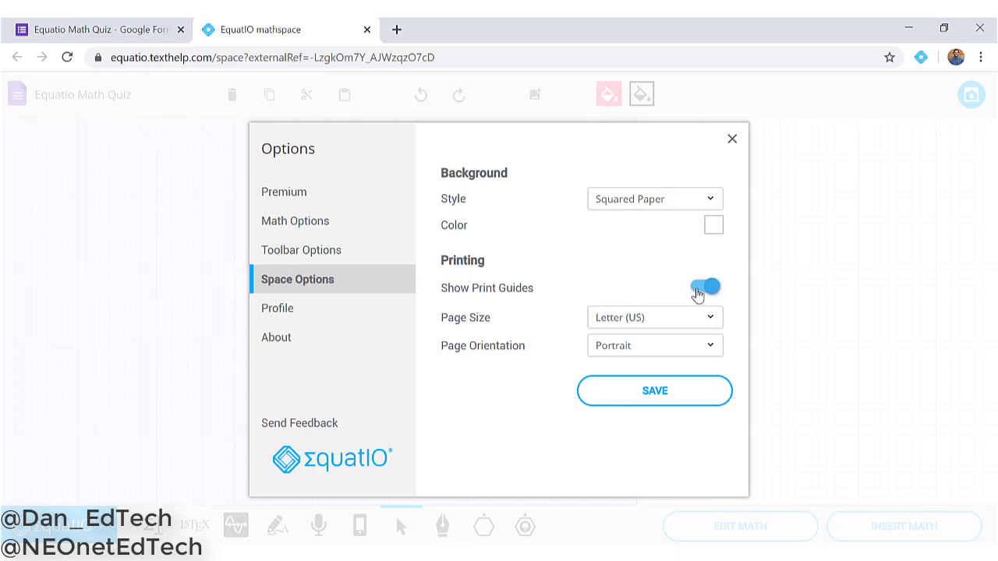
{"action": "left_click", "coordinate": [708, 324]}
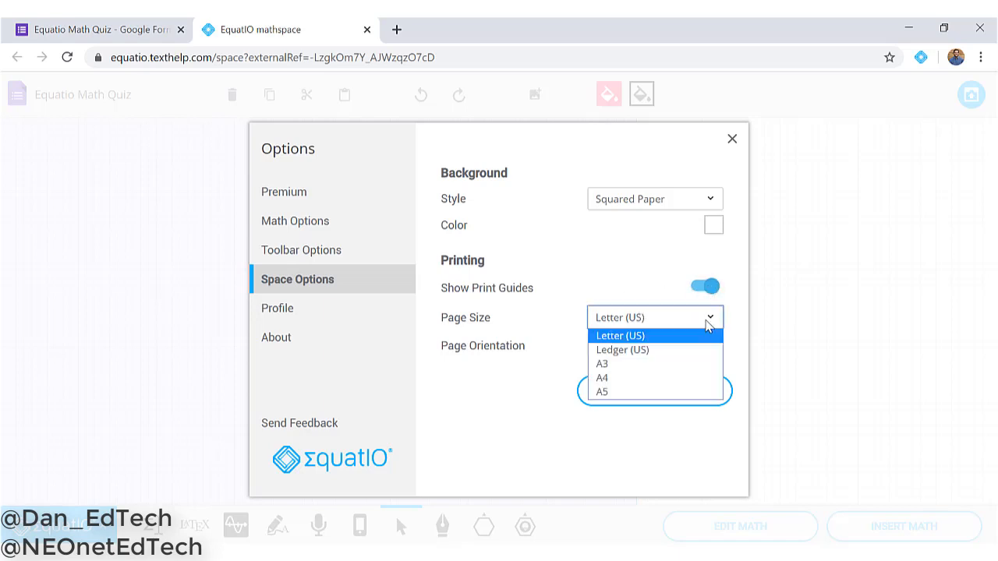
{"action": "left_click", "coordinate": [555, 289]}
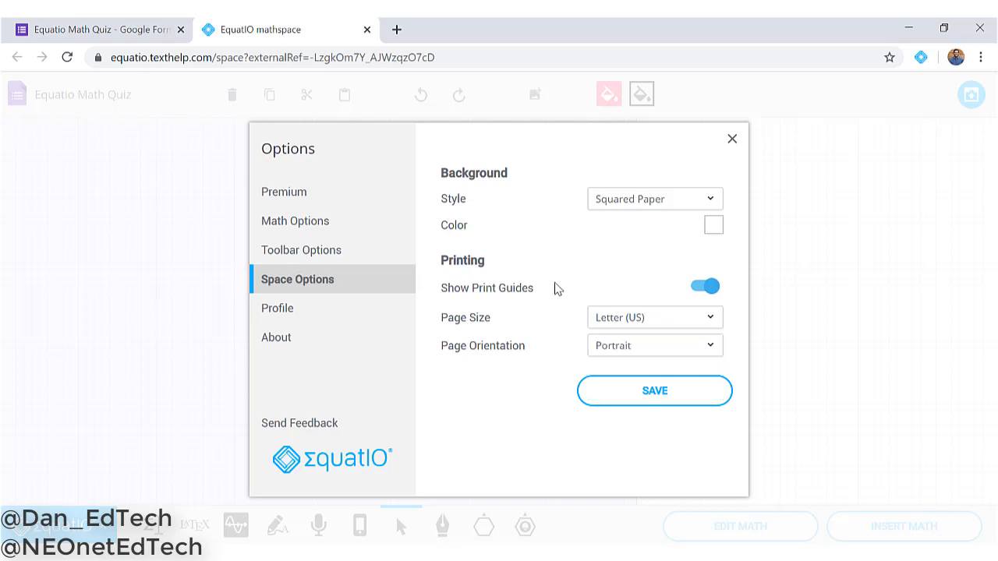
{"action": "left_click", "coordinate": [620, 353]}
{"action": "left_click", "coordinate": [546, 375]}
{"action": "left_click", "coordinate": [655, 393]}
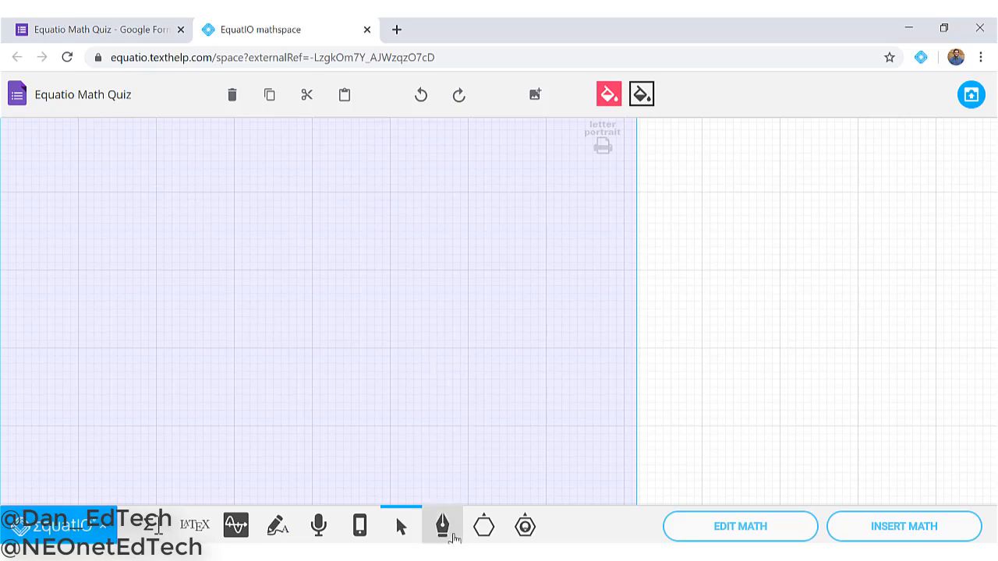
Draw a rough loop and a long line on the mathspace with the pen, and undo both strokes.
{"action": "left_click", "coordinate": [473, 530]}
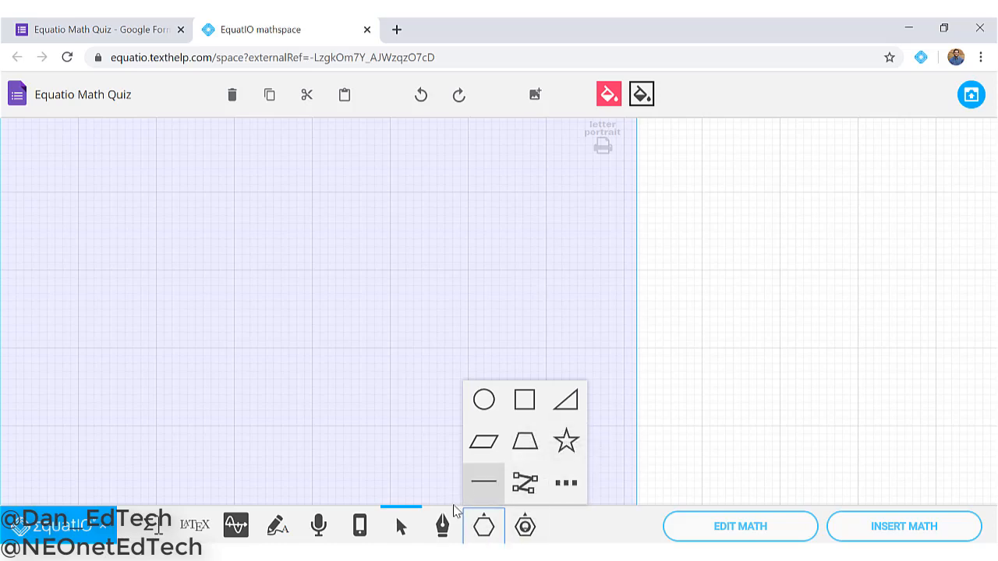
{"action": "left_click", "coordinate": [438, 534]}
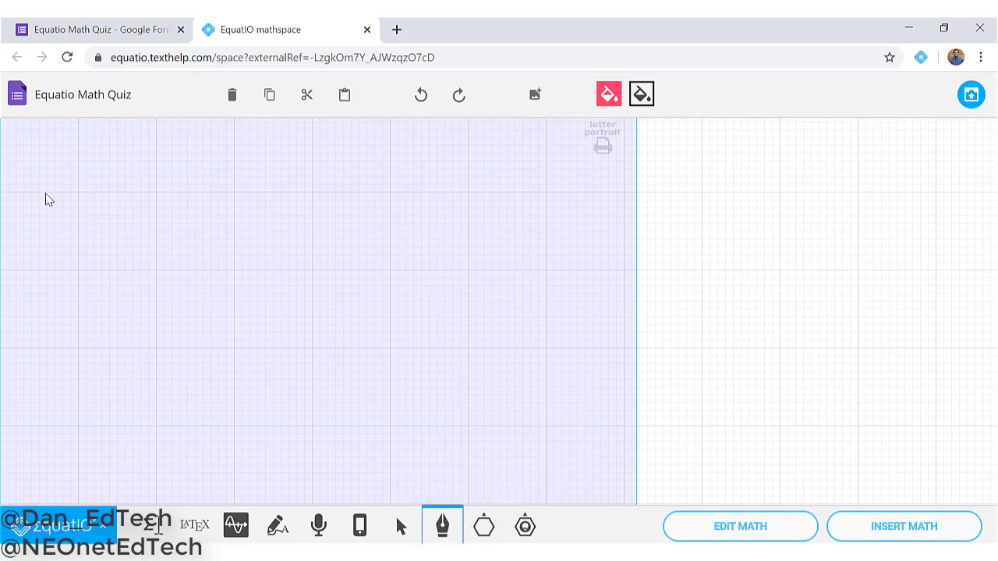
{"action": "mouse_move", "coordinate": [35, 141]}
{"action": "left_mouse_down"}
{"action": "mouse_move", "coordinate": [31, 161]}
{"action": "mouse_move", "coordinate": [74, 144]}
{"action": "mouse_move", "coordinate": [29, 131]}
{"action": "left_mouse_up"}
{"action": "left_click_drag", "start_coordinate": [112, 164], "coordinate": [351, 198]}
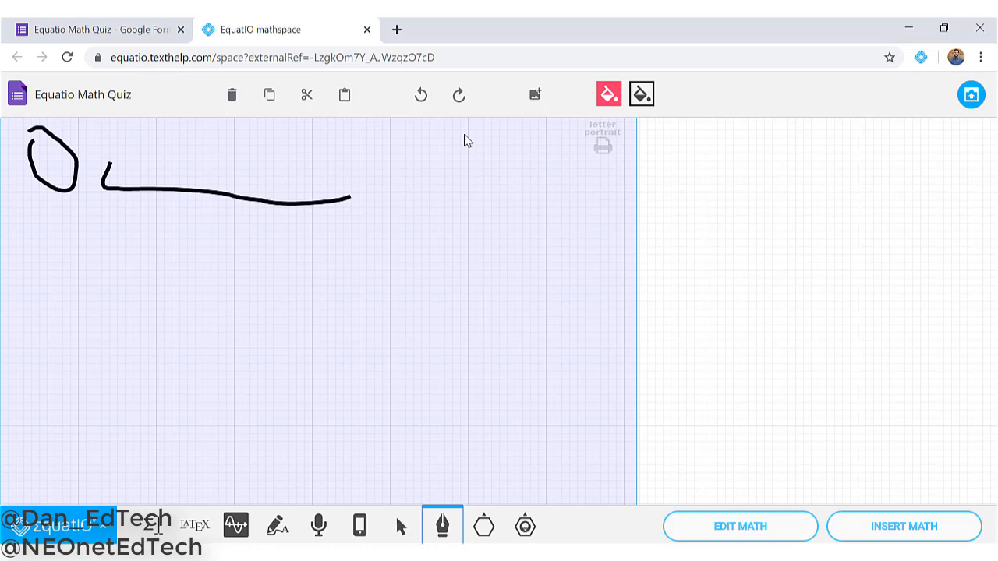
{"action": "left_click", "coordinate": [422, 95]}
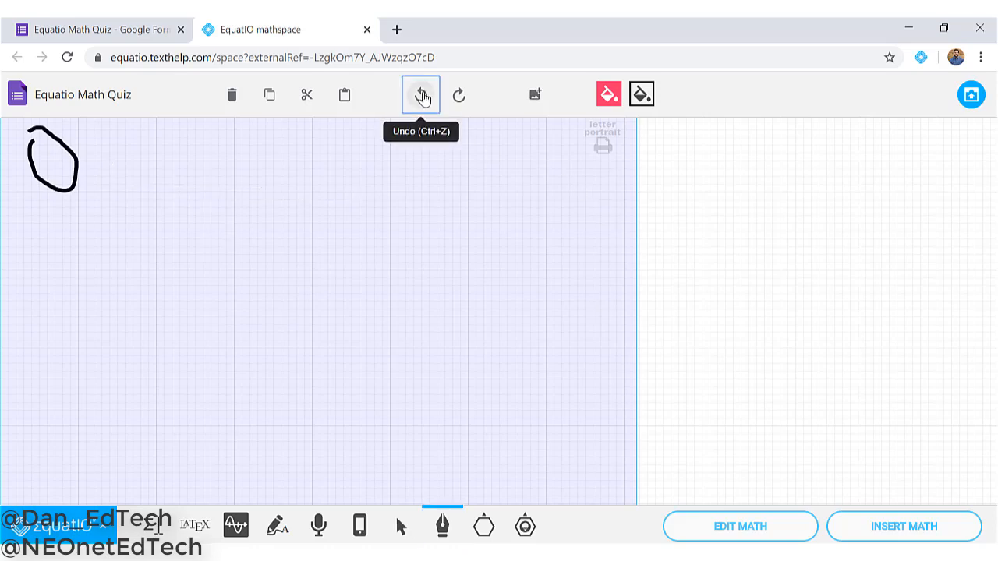
{"action": "left_click", "coordinate": [422, 95]}
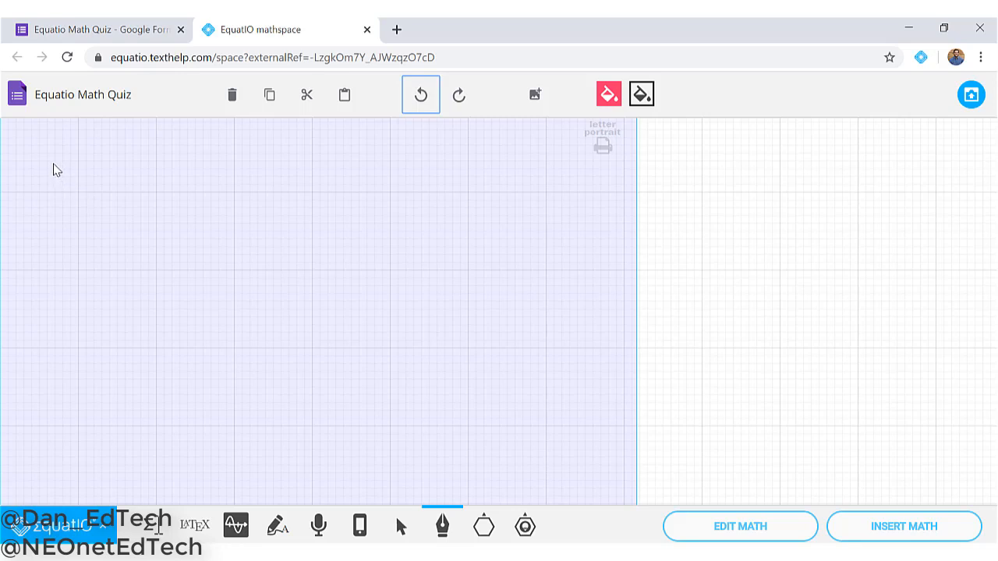
Handwrite the square root of (3+1)/5 on the mathspace with the pen, and open the handwriting input.
{"action": "left_click_drag", "start_coordinate": [38, 153], "coordinate": [58, 180]}
{"action": "left_click_drag", "start_coordinate": [97, 140], "coordinate": [199, 146]}
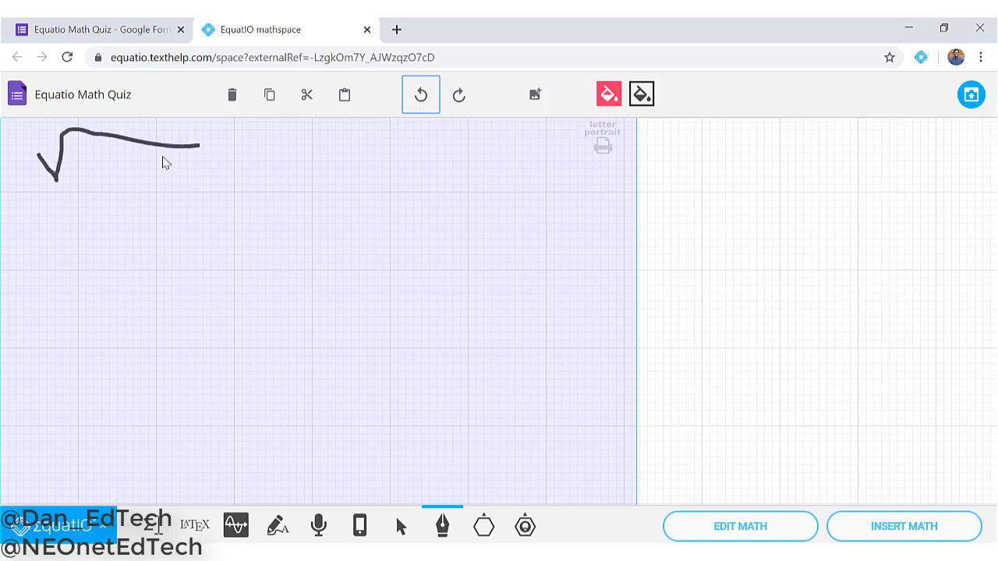
{"action": "mouse_move", "coordinate": [98, 151]}
{"action": "left_mouse_down"}
{"action": "mouse_move", "coordinate": [118, 169]}
{"action": "mouse_move", "coordinate": [98, 187]}
{"action": "mouse_move", "coordinate": [141, 159]}
{"action": "mouse_move", "coordinate": [136, 168]}
{"action": "mouse_move", "coordinate": [156, 173]}
{"action": "left_mouse_up"}
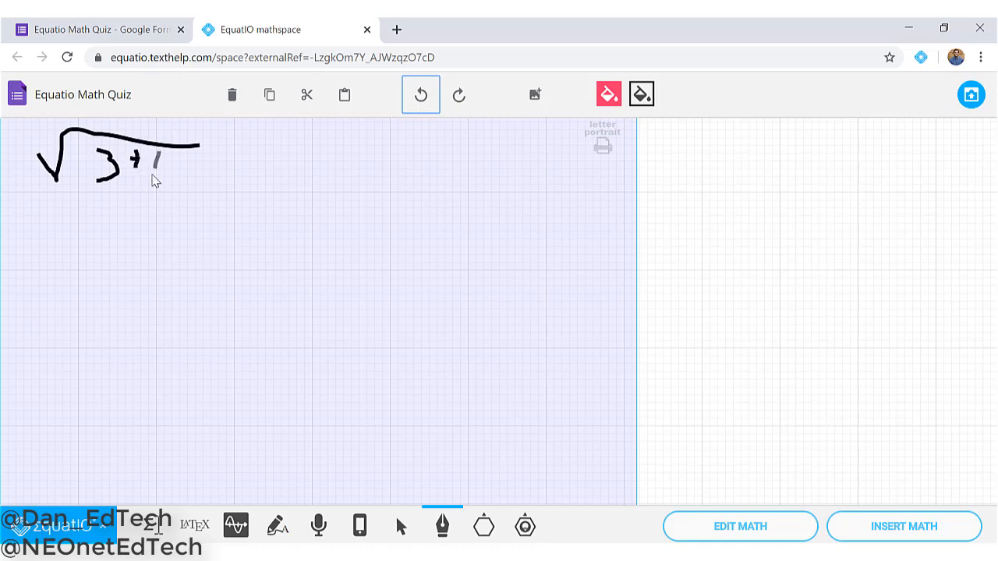
{"action": "left_click_drag", "start_coordinate": [99, 189], "coordinate": [166, 168]}
{"action": "mouse_move", "coordinate": [122, 202]}
{"action": "left_mouse_down"}
{"action": "mouse_move", "coordinate": [130, 216]}
{"action": "mouse_move", "coordinate": [119, 226]}
{"action": "mouse_move", "coordinate": [140, 192]}
{"action": "left_mouse_up"}
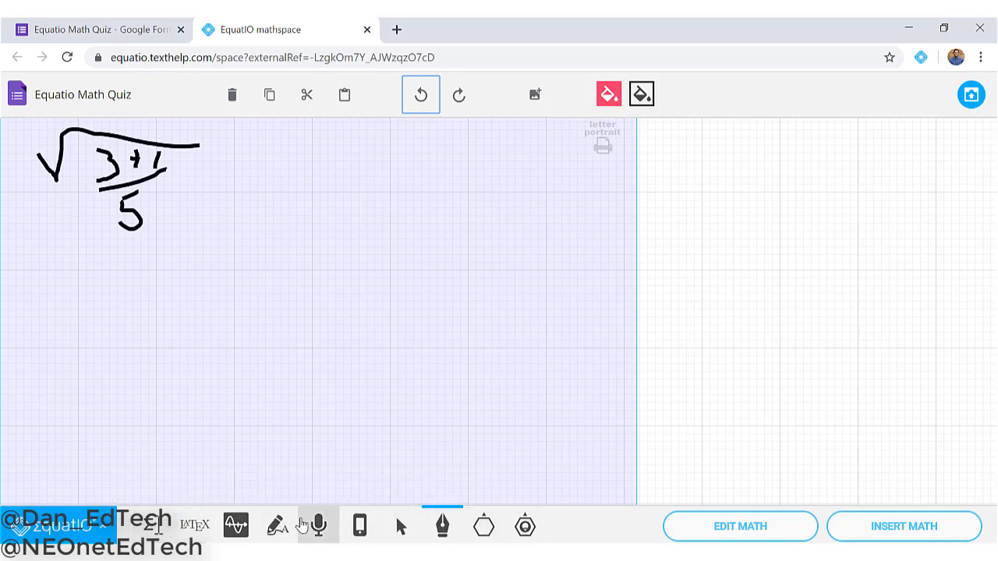
{"action": "left_click", "coordinate": [277, 528]}
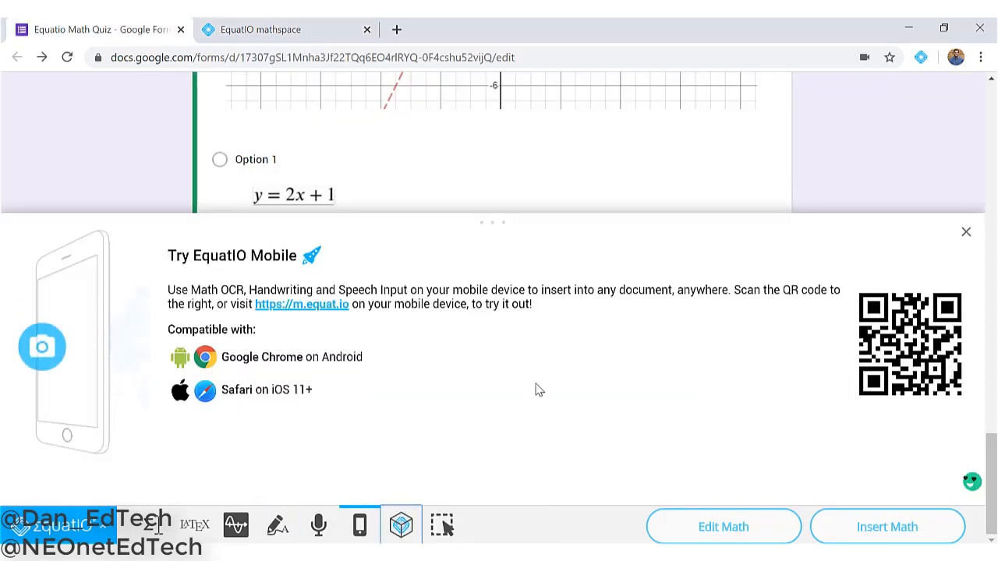
Switch to the quiz form and capture the y = 2x + 1 answer with EquatIO's screenshot reader.
{"action": "left_click", "coordinate": [442, 525]}
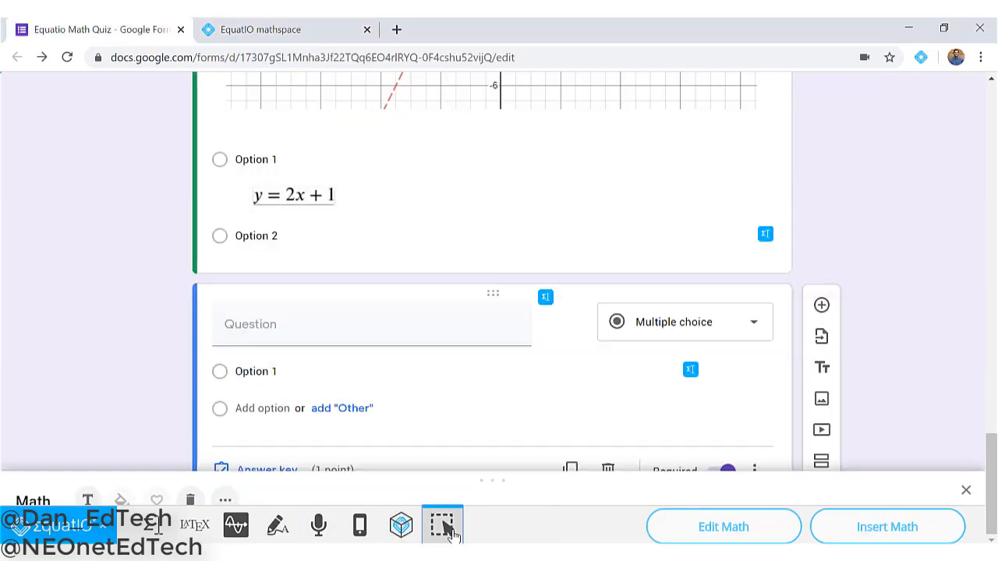
{"action": "left_click", "coordinate": [226, 30]}
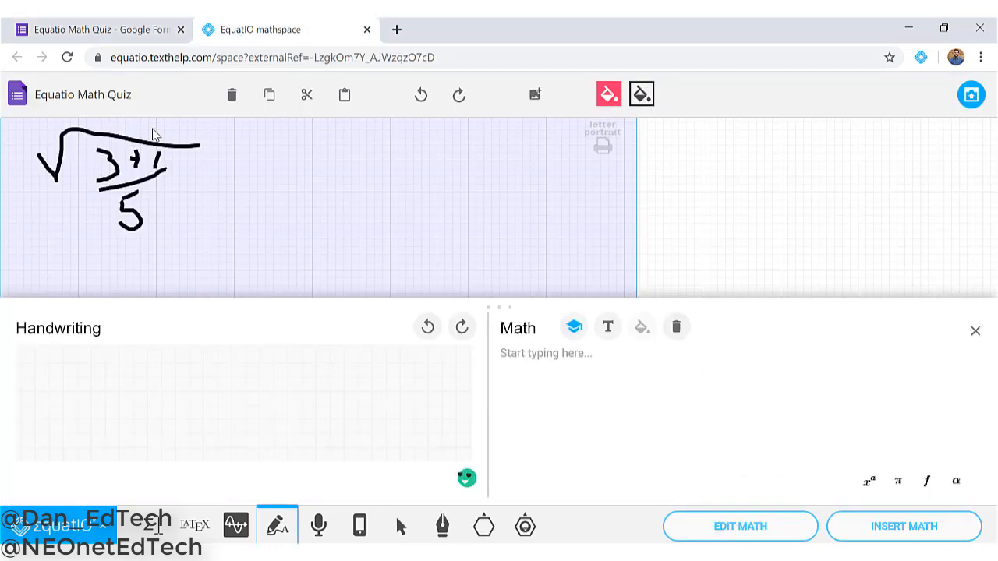
{"action": "left_click", "coordinate": [173, 25]}
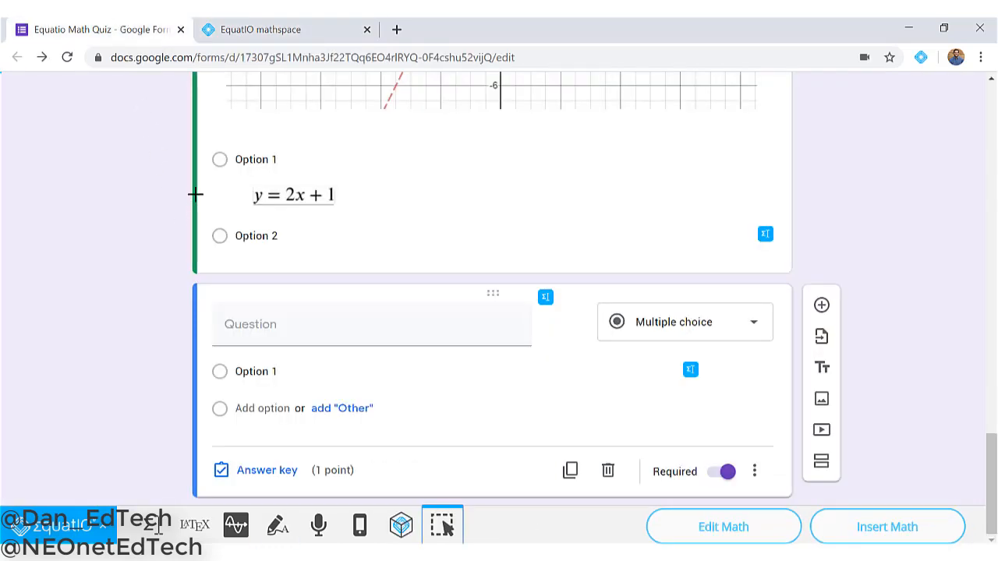
{"action": "left_click_drag", "start_coordinate": [233, 180], "coordinate": [357, 216]}
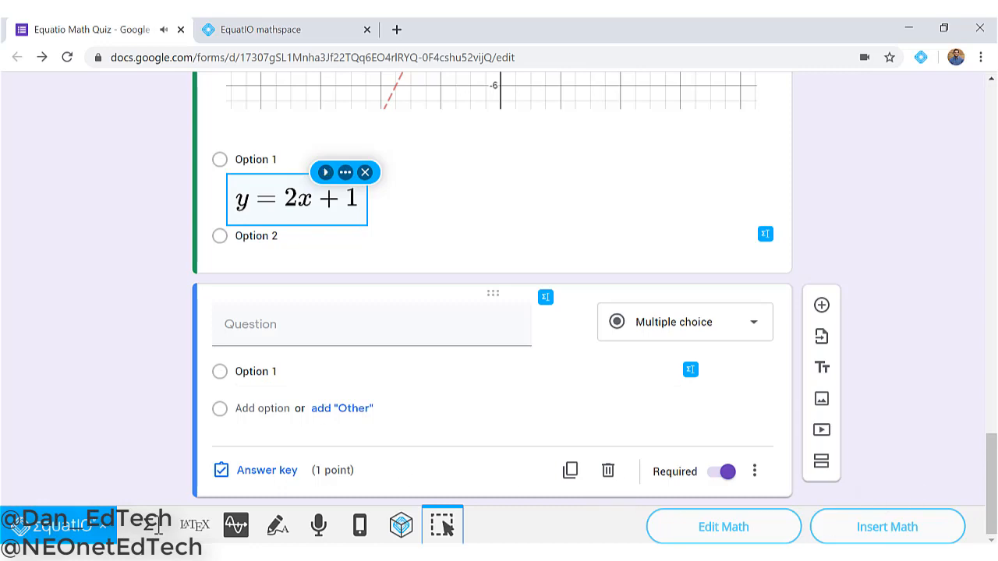
{"action": "left_click", "coordinate": [881, 552]}
{"action": "left_click", "coordinate": [744, 526]}
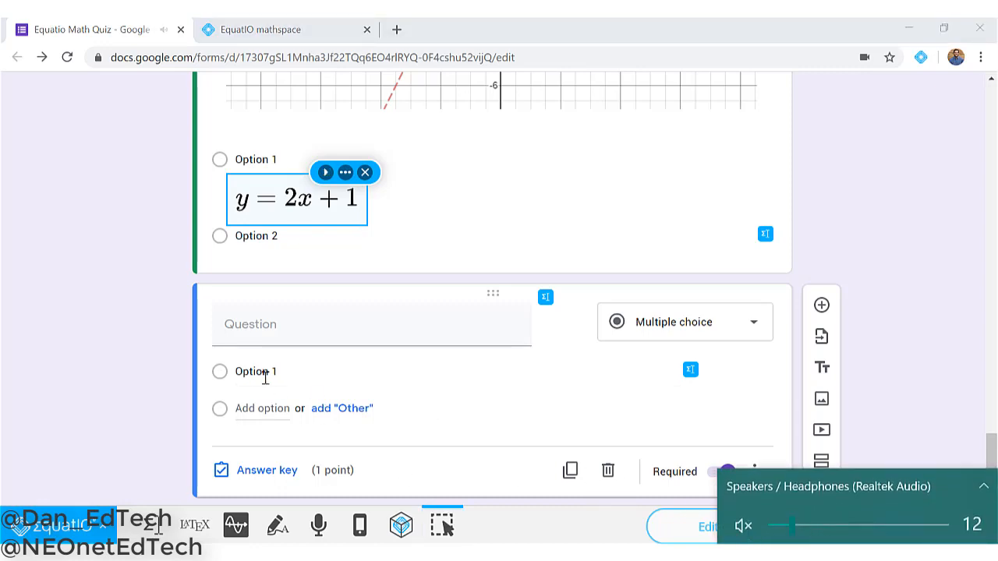
{"action": "left_click", "coordinate": [134, 302]}
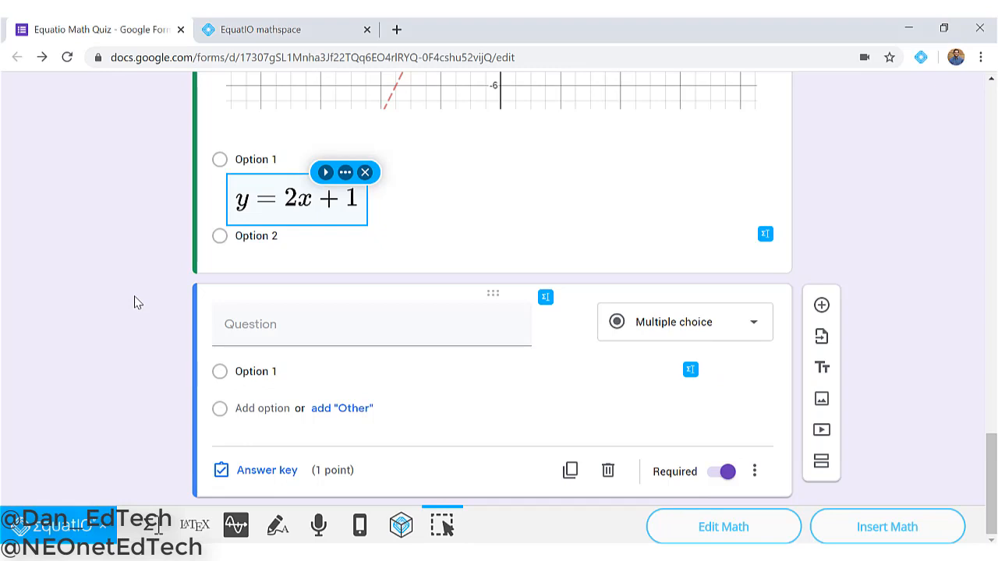
View the extra options for the captured y = 2x + 1 equation, close the capture, and clear the page selection.
{"action": "key", "text": "ctrl+a"}
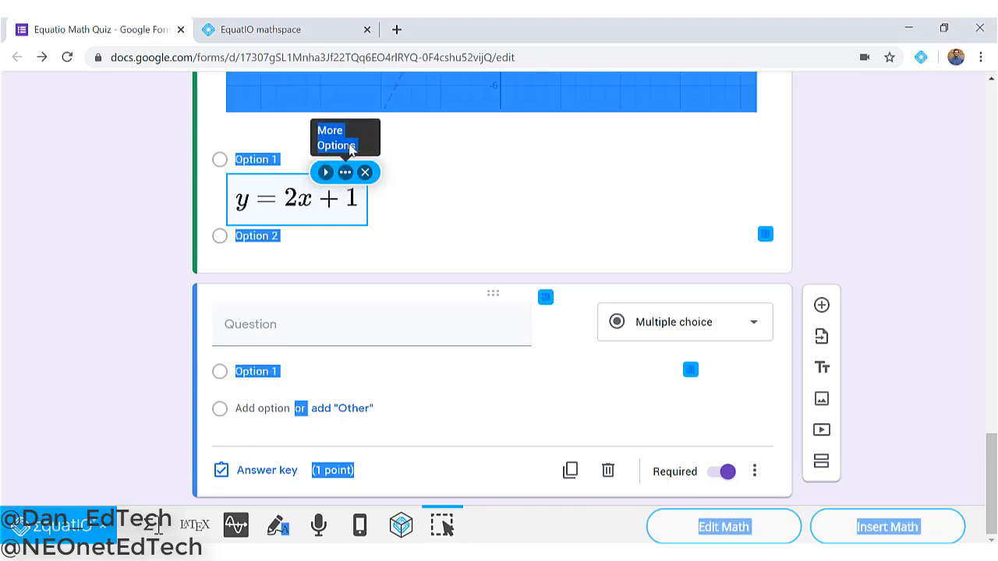
{"action": "left_click", "coordinate": [347, 172]}
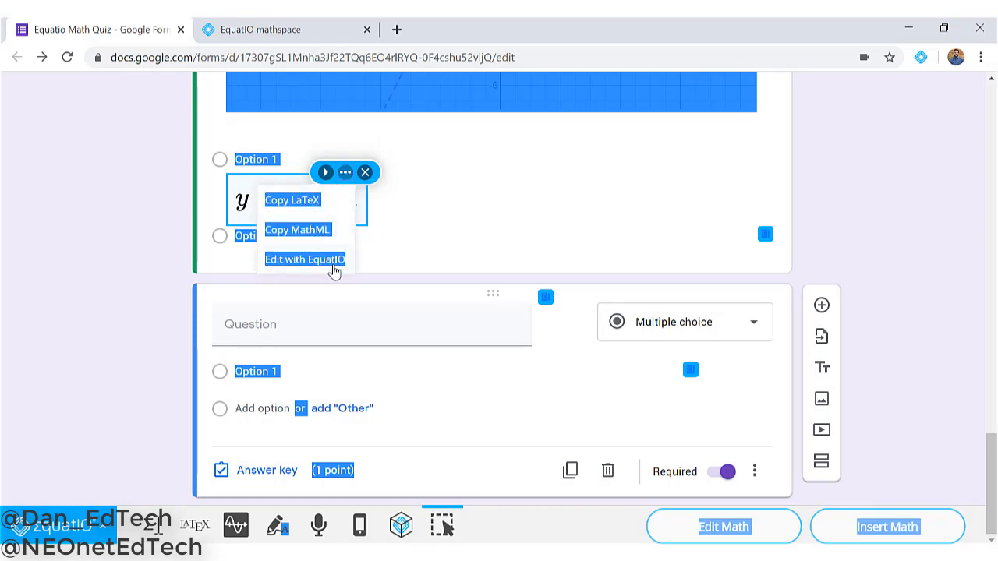
{"action": "left_click", "coordinate": [365, 173]}
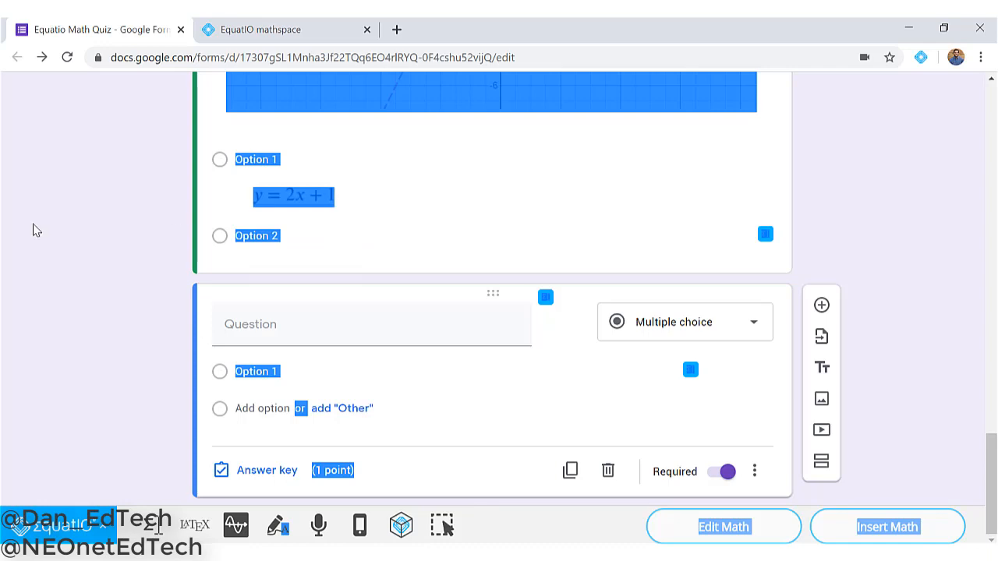
{"action": "left_click", "coordinate": [109, 226]}
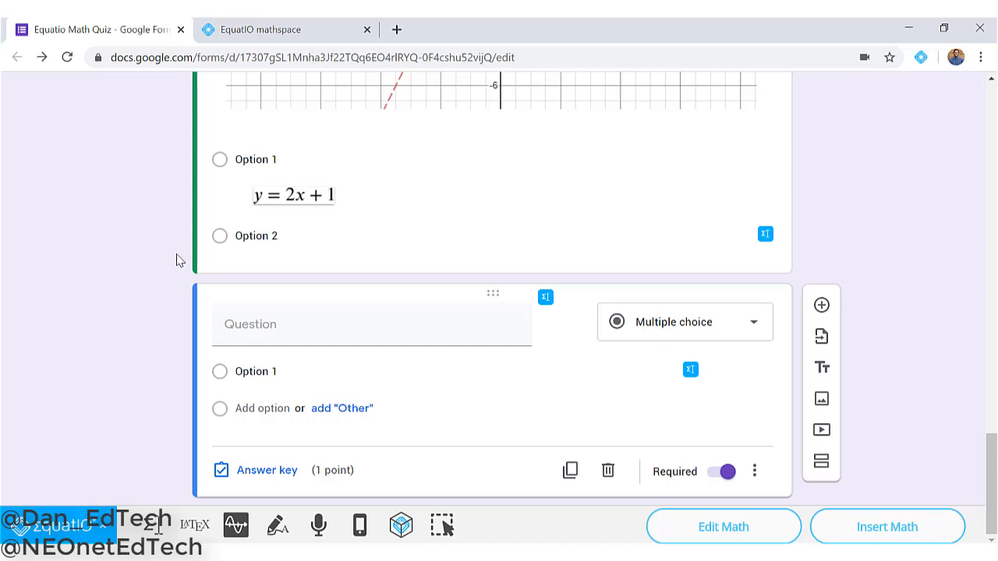
In the mathspace, search the shapes for "money", place the Coins (US) set beside the handwritten expression, and move the $1 coin slightly.
{"action": "left_click", "coordinate": [238, 29]}
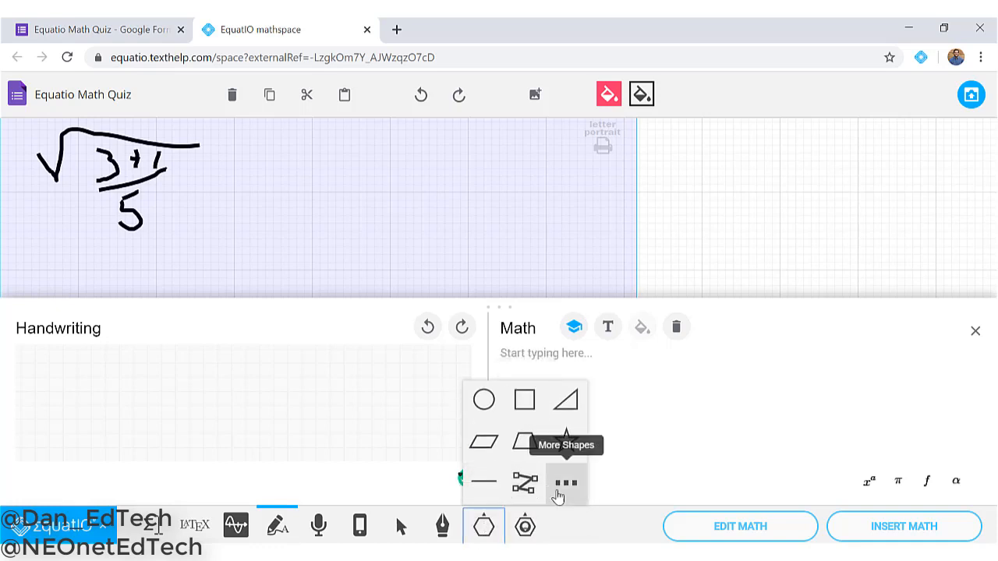
{"action": "left_click", "coordinate": [565, 483]}
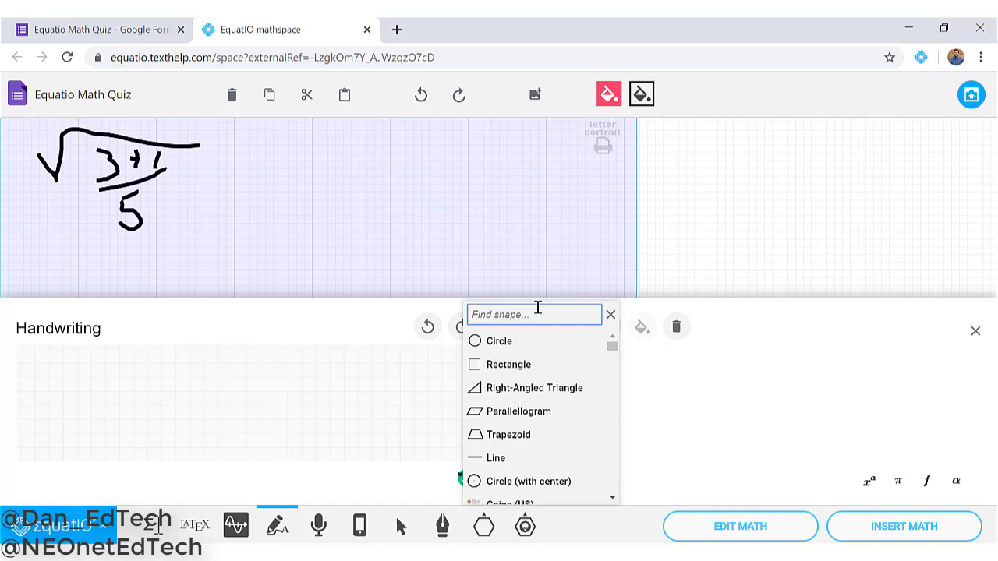
{"action": "type", "text": "money"}
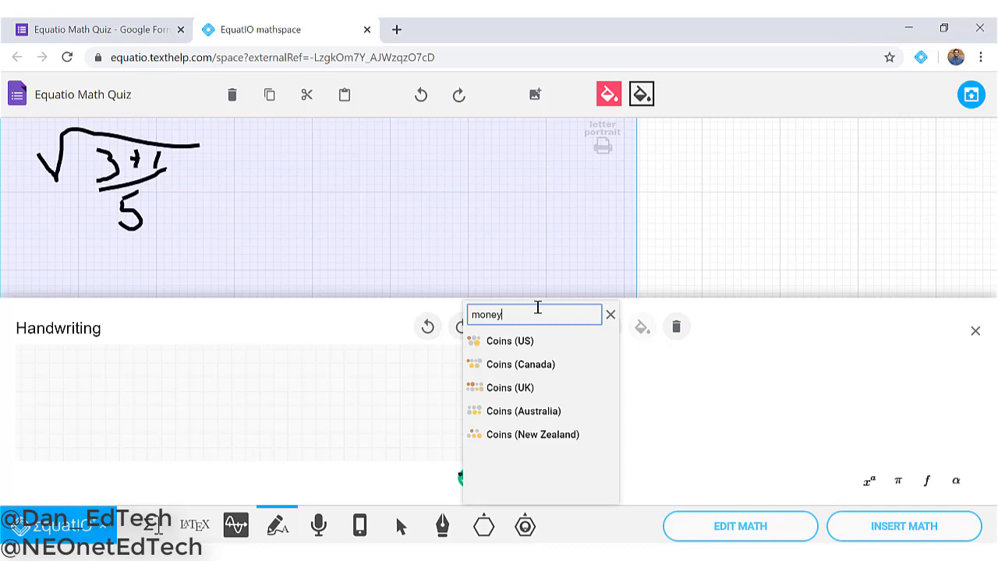
{"action": "left_click", "coordinate": [516, 343]}
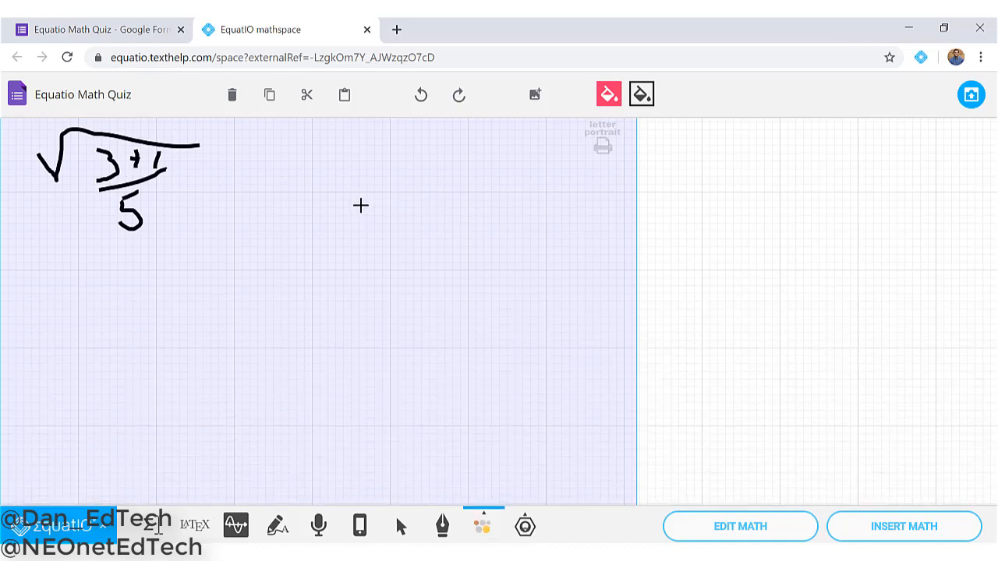
{"action": "left_click_drag", "start_coordinate": [361, 205], "coordinate": [535, 326]}
{"action": "left_click", "coordinate": [490, 414]}
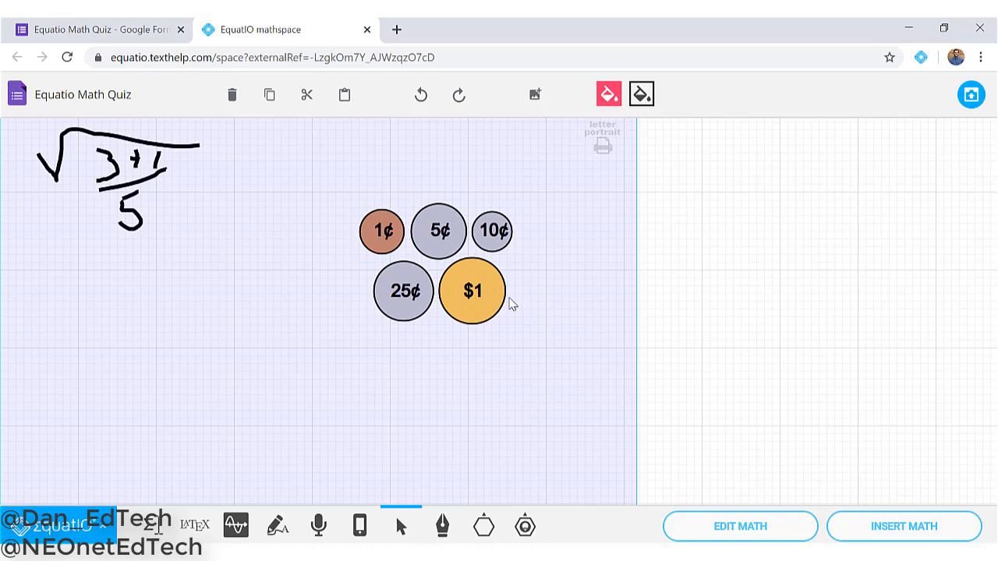
{"action": "mouse_move", "coordinate": [481, 298]}
{"action": "left_mouse_down"}
{"action": "mouse_move", "coordinate": [502, 328]}
{"action": "mouse_move", "coordinate": [486, 299]}
{"action": "left_mouse_up"}
Review the "money" coin sets in the shape library, close the search, and deselect the coins on the mathspace.
{"action": "left_click", "coordinate": [485, 525]}
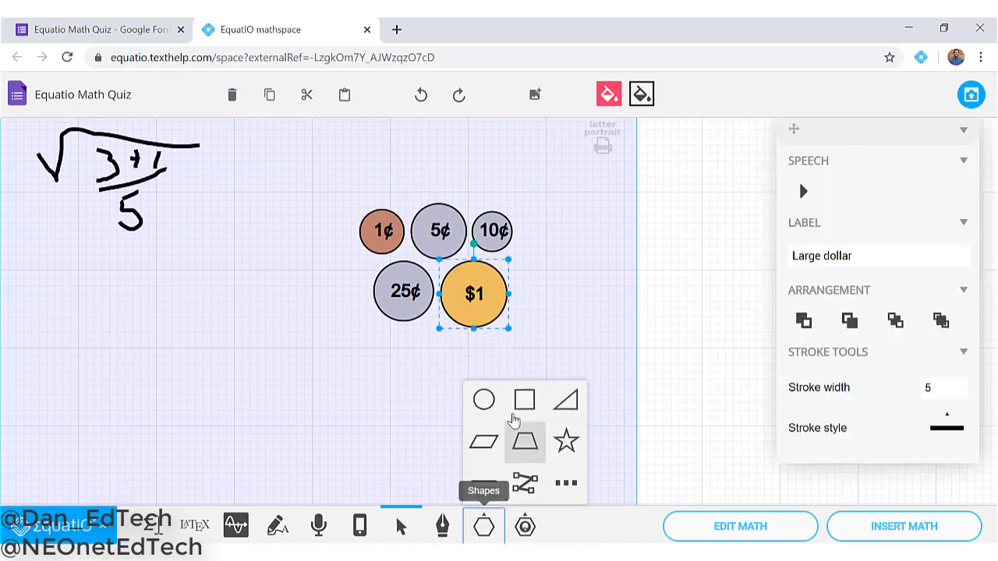
{"action": "left_click", "coordinate": [566, 484]}
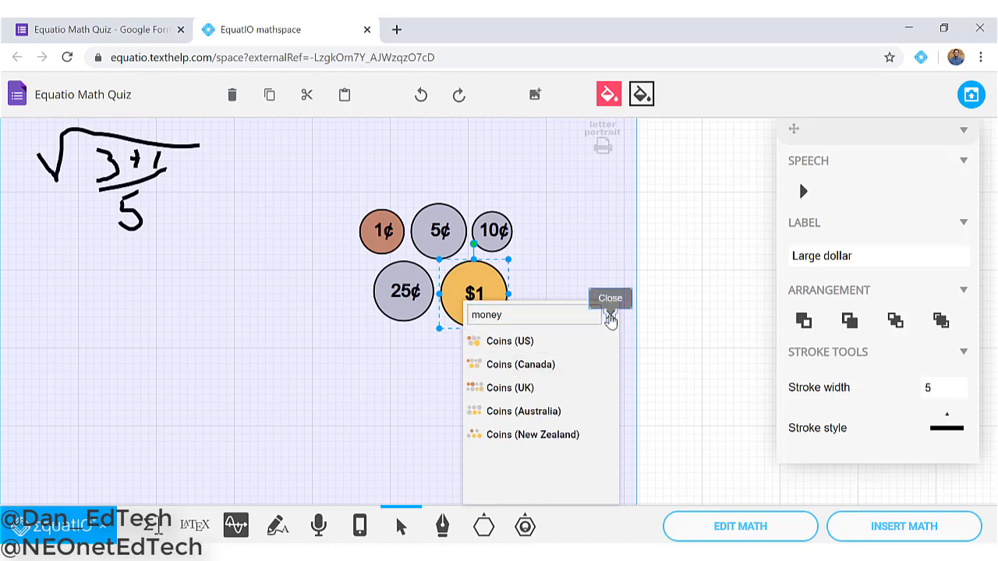
{"action": "left_click", "coordinate": [610, 320]}
{"action": "left_click", "coordinate": [549, 341]}
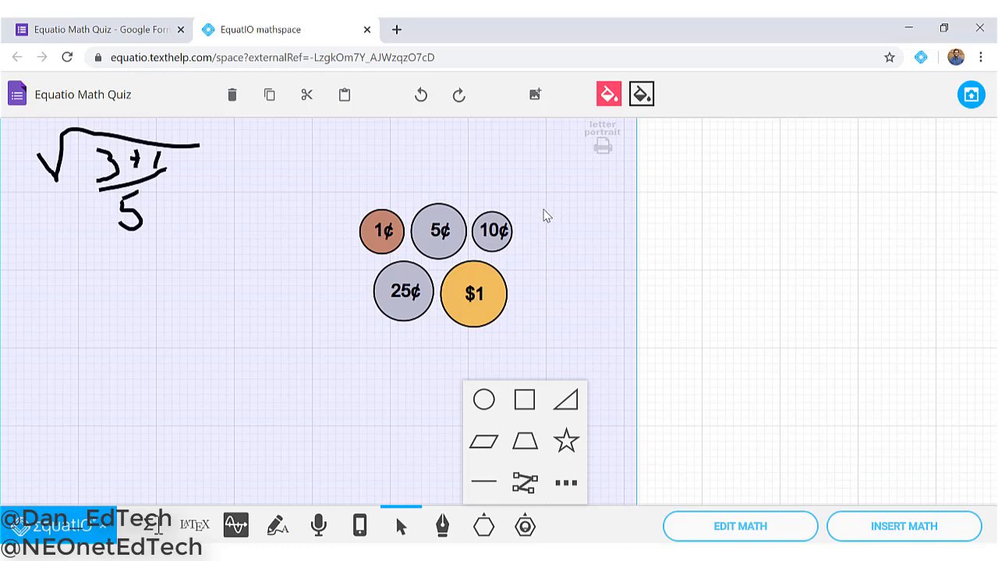
{"action": "left_click", "coordinate": [382, 227]}
{"action": "left_click", "coordinate": [340, 186]}
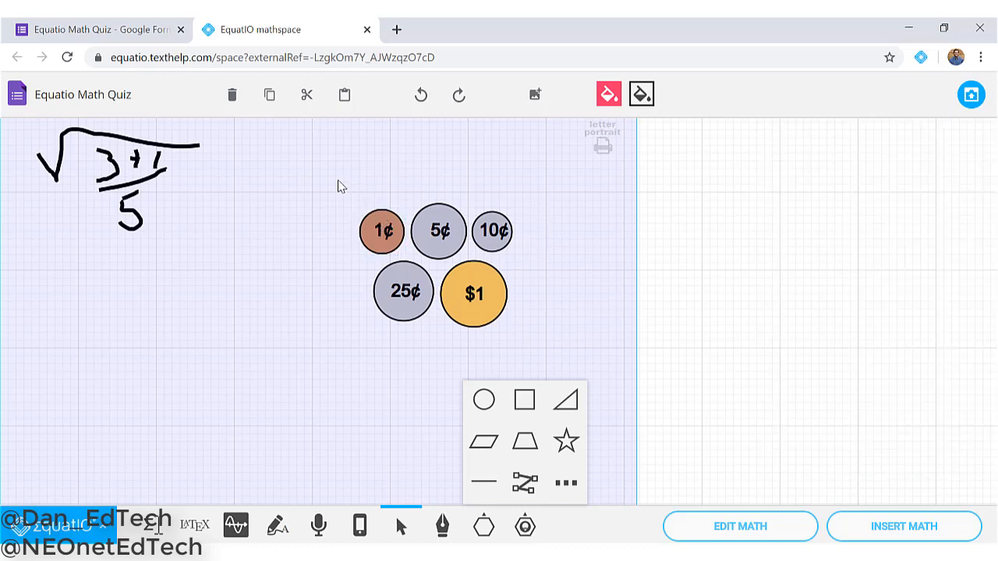
Move the 1¢ coin away from the other coins toward the handwritten expression, and deselect it.
{"action": "left_click", "coordinate": [374, 218]}
{"action": "left_click_drag", "start_coordinate": [358, 208], "coordinate": [329, 241]}
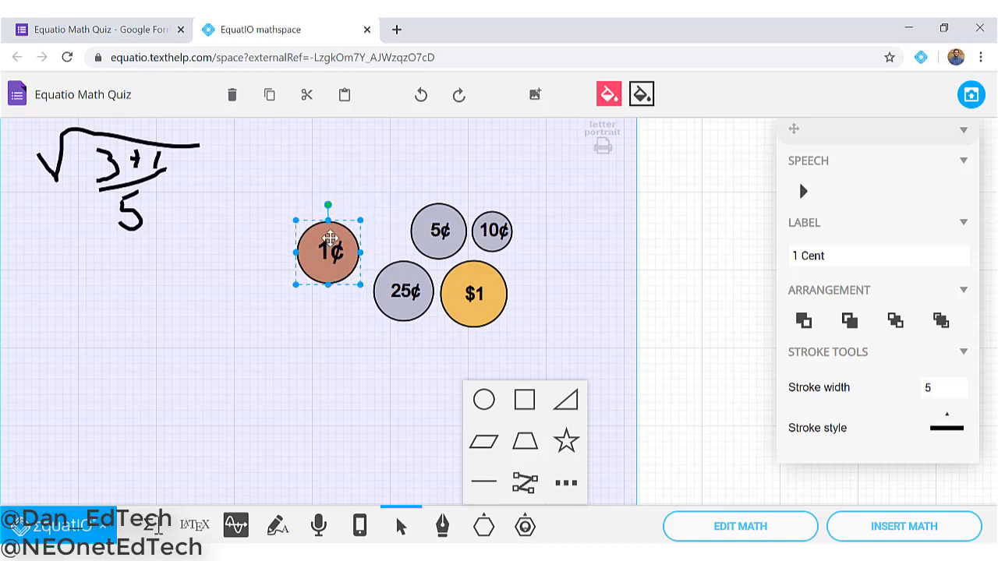
{"action": "left_click", "coordinate": [563, 315]}
{"action": "left_click", "coordinate": [565, 399]}
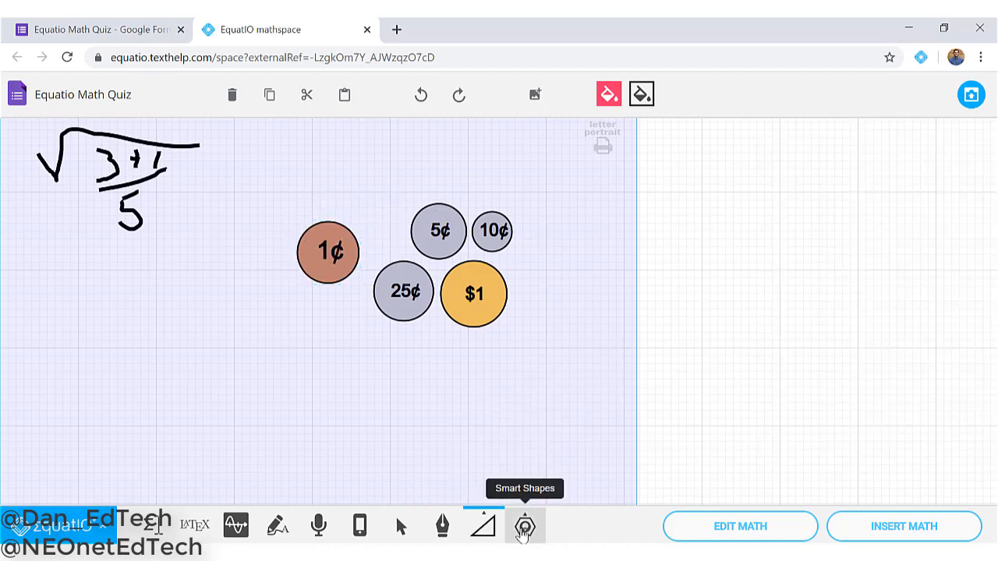
Place a fraction circle smart shape below the handwritten expression and select it.
{"action": "left_click", "coordinate": [524, 529]}
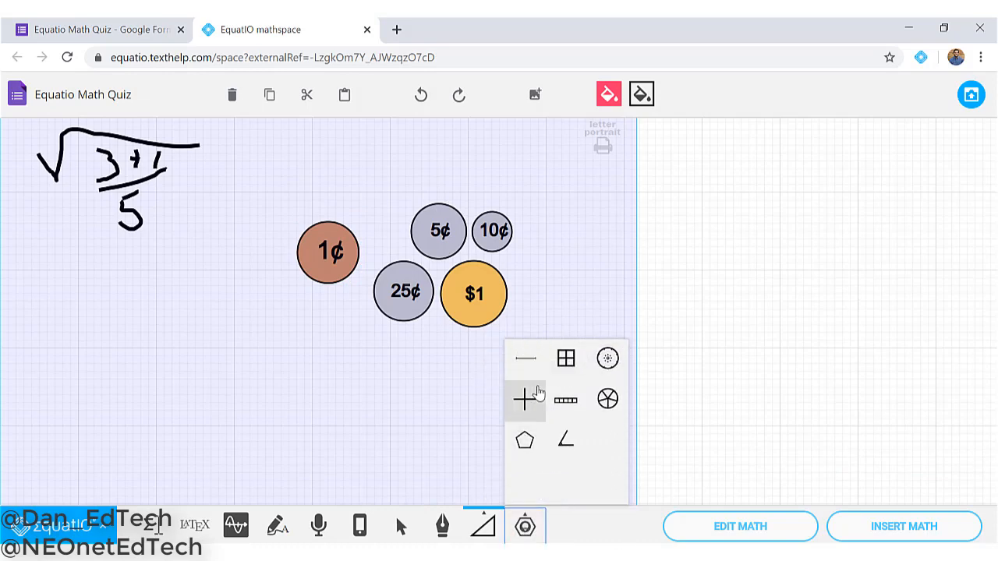
{"action": "left_click", "coordinate": [607, 398]}
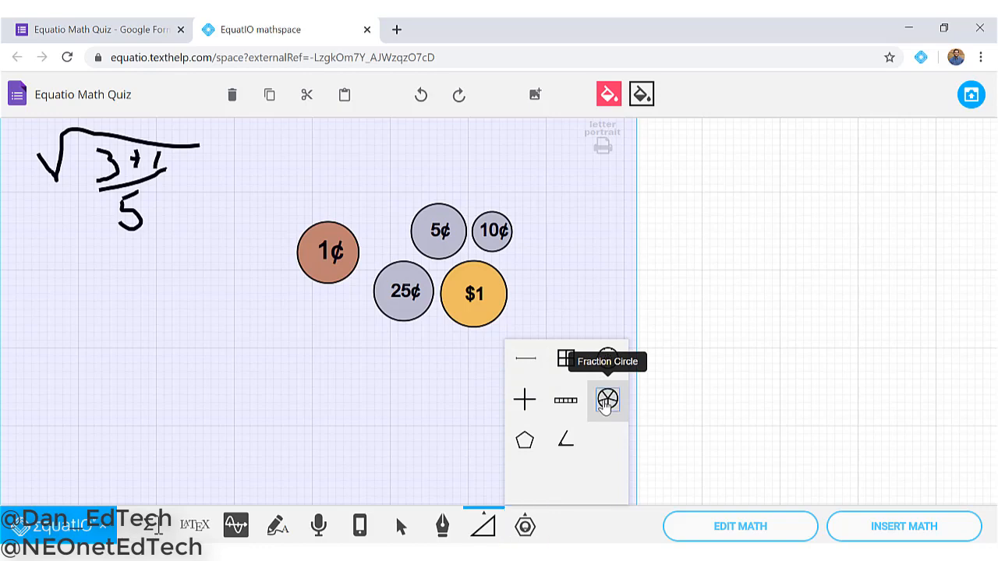
{"action": "left_click_drag", "start_coordinate": [66, 293], "coordinate": [401, 454]}
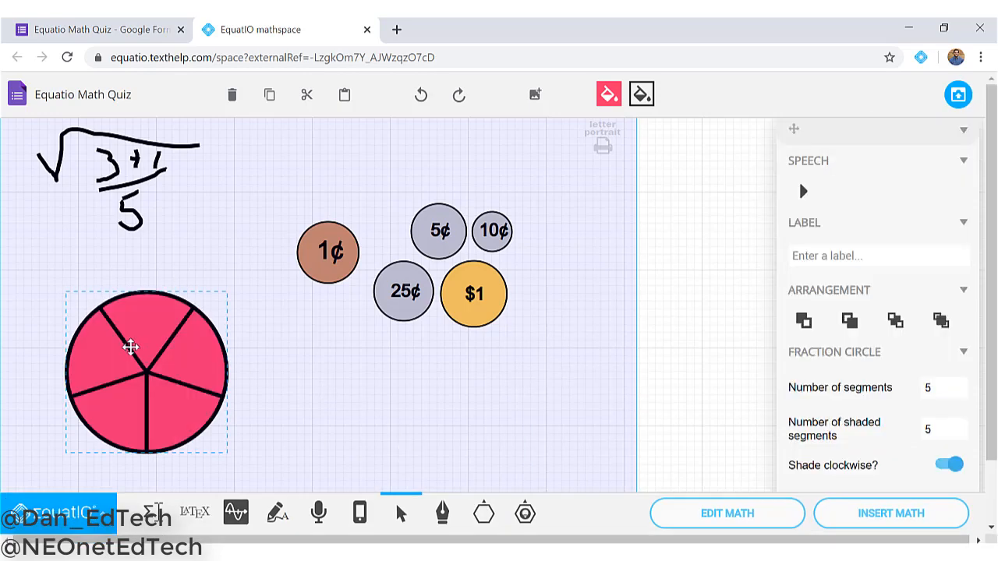
{"action": "left_click", "coordinate": [156, 331]}
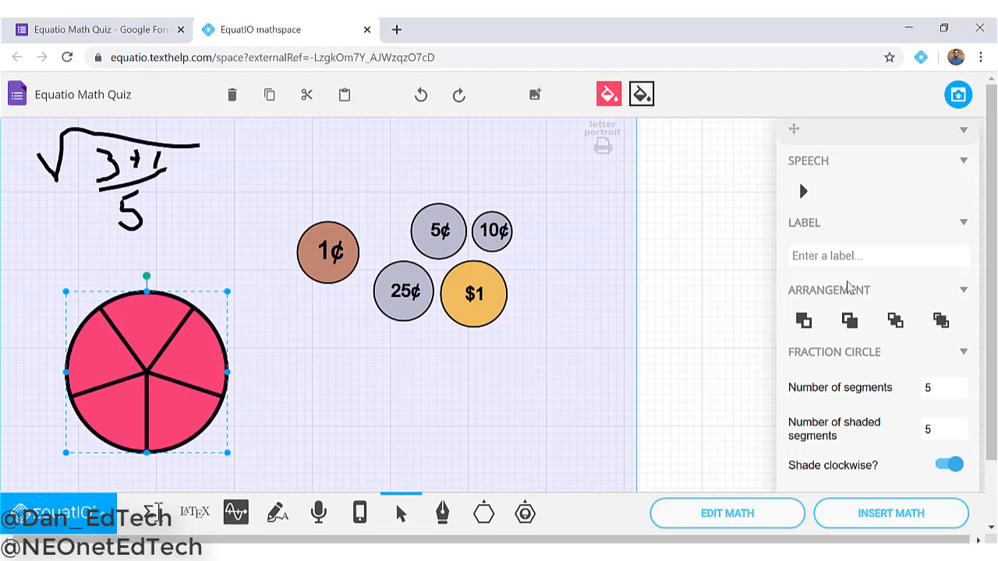
Set the fraction circle to 6 segments with 4 shaded, keeping the clockwise shading on.
{"action": "scroll", "coordinate": [865, 366], "scroll_direction": "down", "scroll_amount": 1}
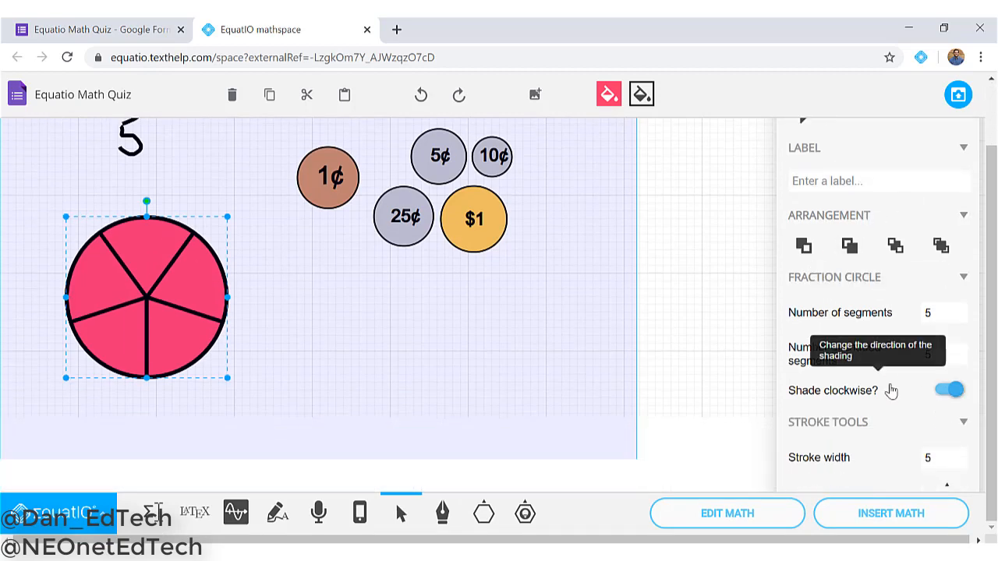
{"action": "scroll", "coordinate": [869, 252], "scroll_direction": "up", "scroll_amount": 1}
{"action": "scroll", "coordinate": [885, 317], "scroll_direction": "down", "scroll_amount": 1}
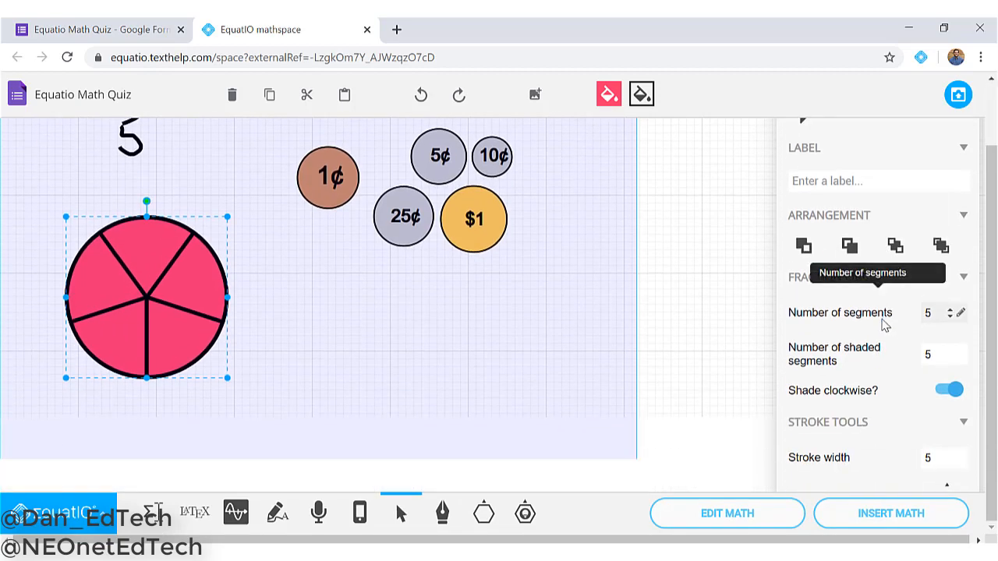
{"action": "left_click", "coordinate": [949, 309]}
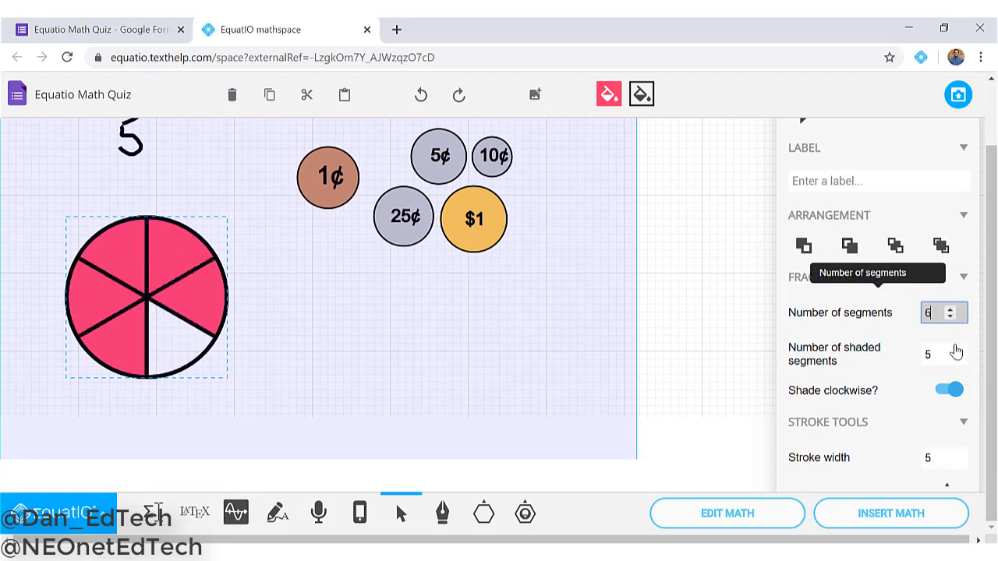
{"action": "left_click", "coordinate": [950, 351]}
{"action": "left_click", "coordinate": [950, 358]}
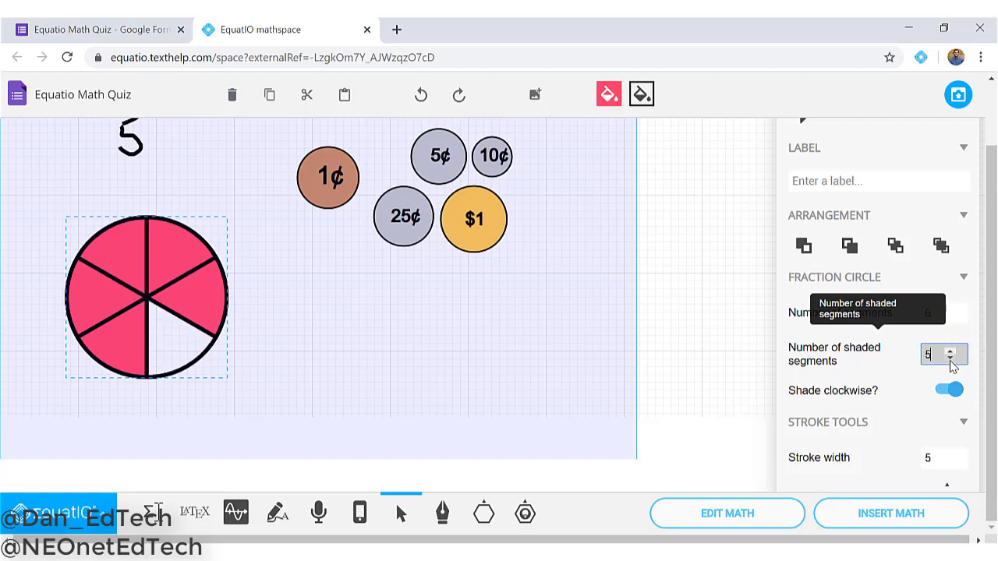
{"action": "left_click", "coordinate": [950, 358]}
{"action": "left_click", "coordinate": [951, 389]}
{"action": "left_click", "coordinate": [951, 389]}
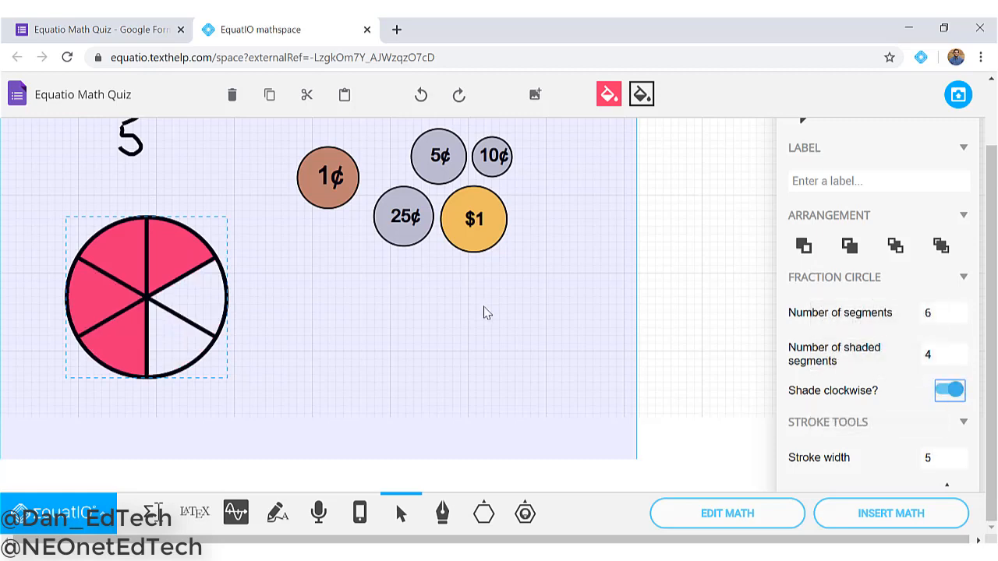
Place a protractor smart shape below the coins, look over its graduation and label options, and deselect it.
{"action": "left_click", "coordinate": [530, 516]}
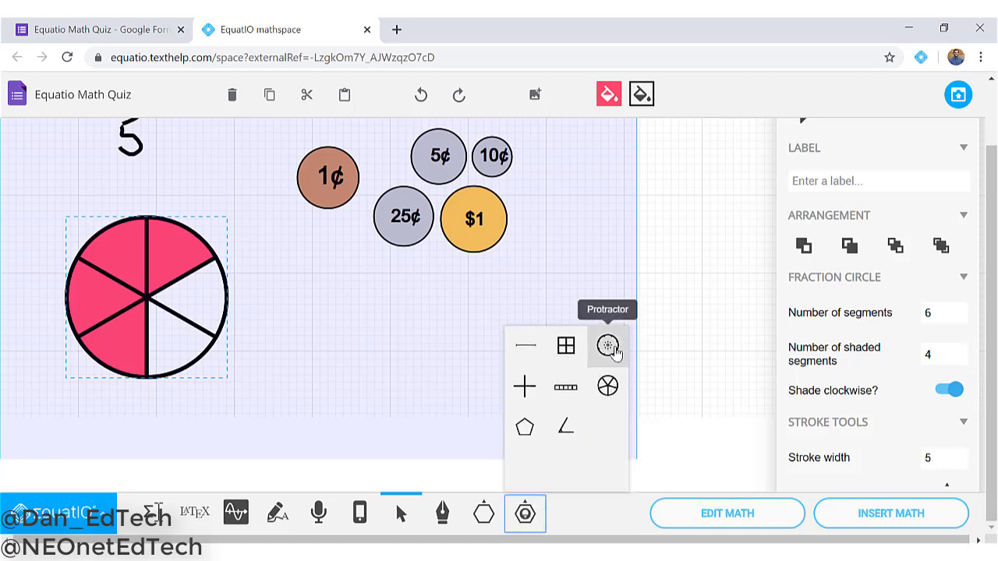
{"action": "left_click", "coordinate": [619, 341]}
{"action": "mouse_move", "coordinate": [633, 341]}
{"action": "left_mouse_down"}
{"action": "mouse_move", "coordinate": [613, 312]}
{"action": "mouse_move", "coordinate": [648, 212]}
{"action": "mouse_move", "coordinate": [709, 161]}
{"action": "left_mouse_up"}
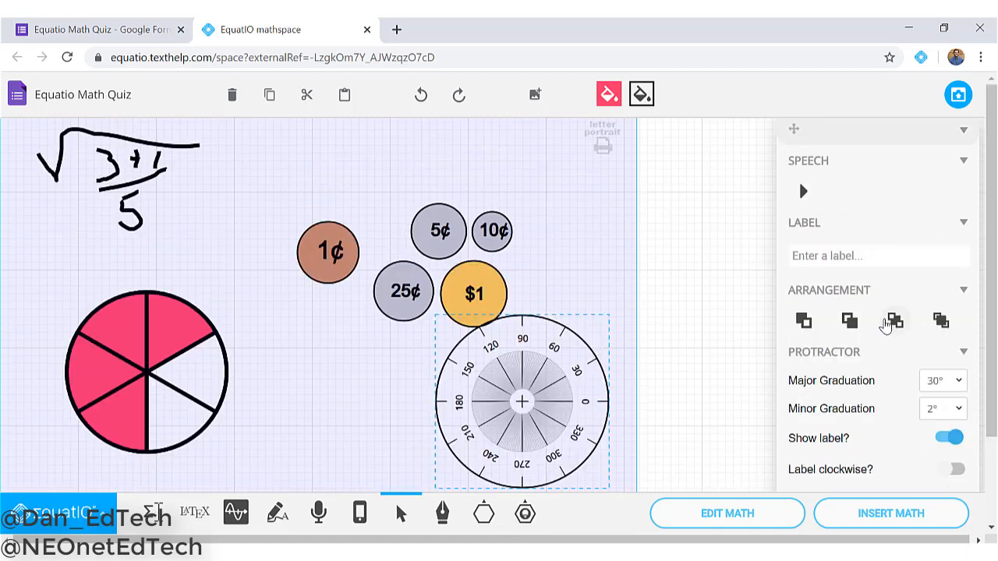
{"action": "scroll", "coordinate": [951, 367], "scroll_direction": "down", "scroll_amount": 2}
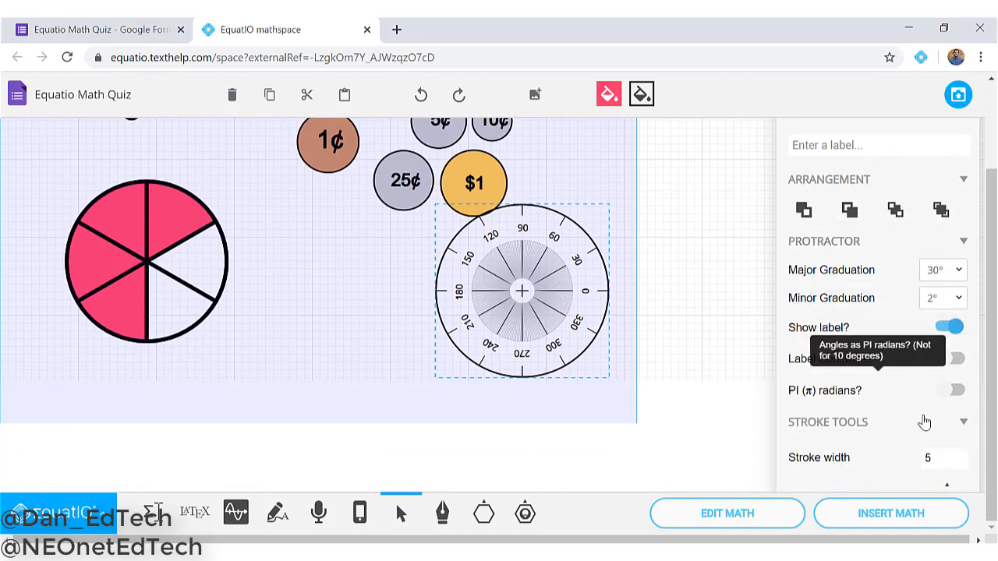
{"action": "left_click", "coordinate": [524, 513]}
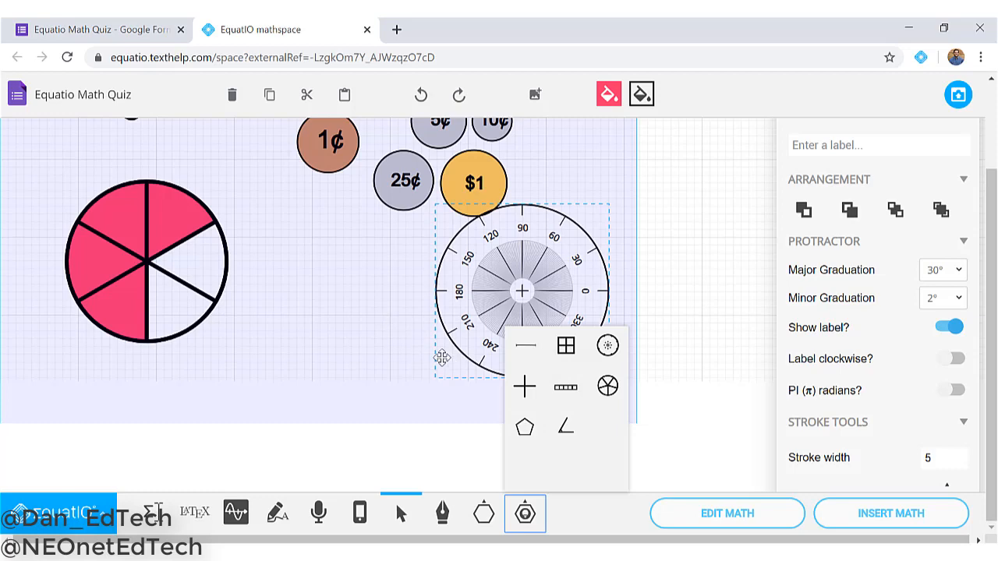
{"action": "left_click", "coordinate": [349, 331]}
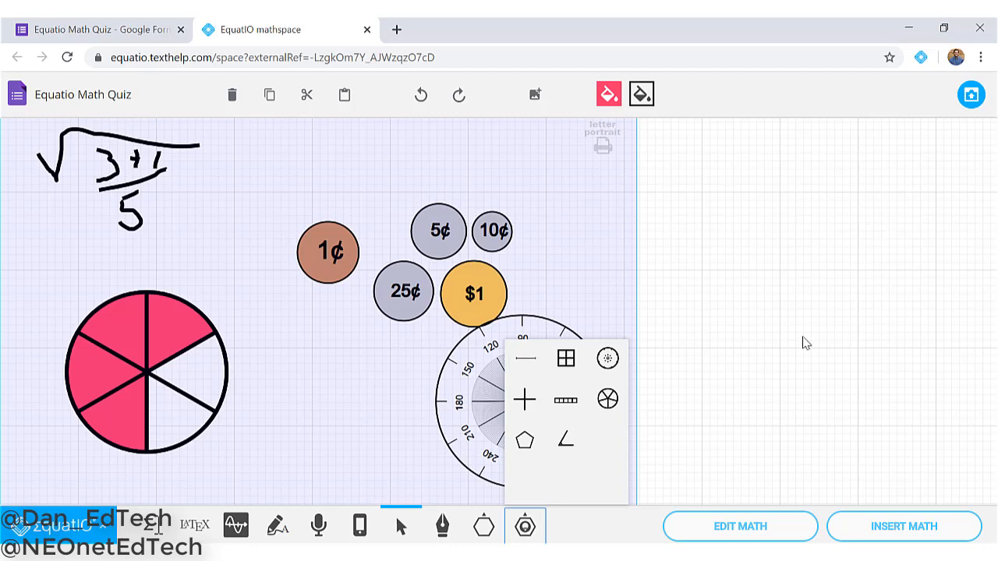
Send the mathspace drawing to the quiz form and insert it into the new question as an image by its copied URL.
{"action": "left_click", "coordinate": [972, 95]}
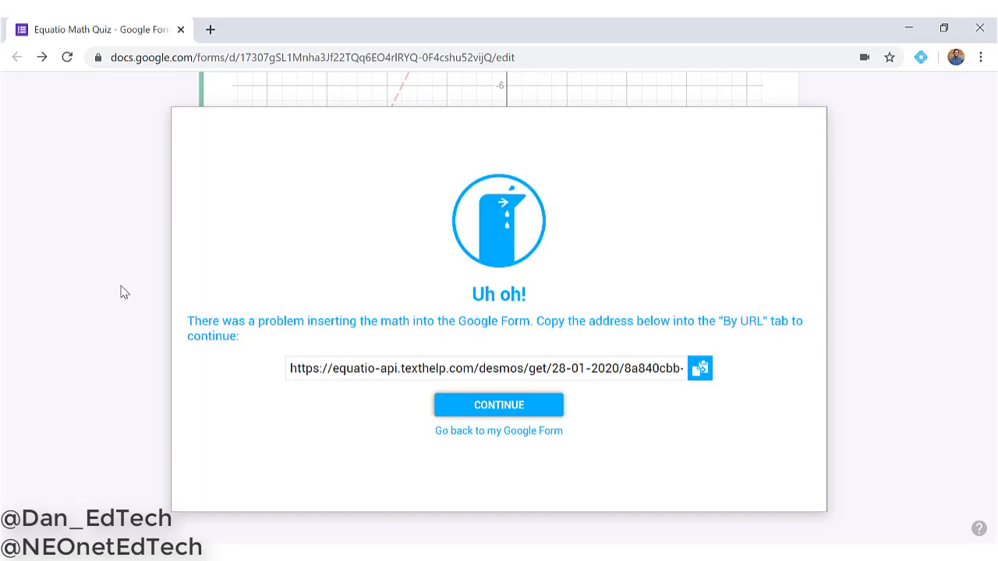
{"action": "left_click", "coordinate": [692, 375]}
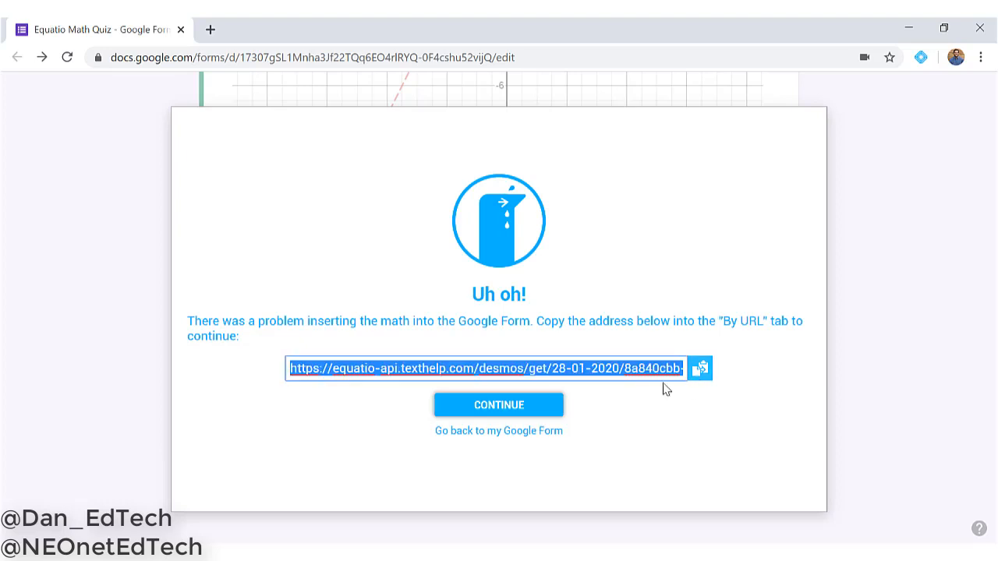
{"action": "left_click", "coordinate": [558, 402]}
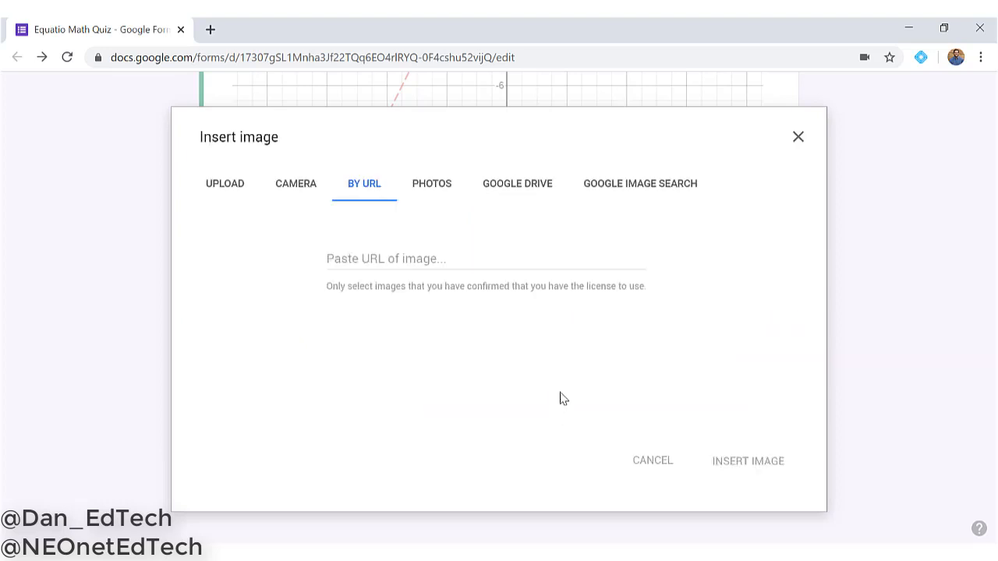
{"action": "right_click", "coordinate": [441, 253]}
{"action": "left_click", "coordinate": [494, 363]}
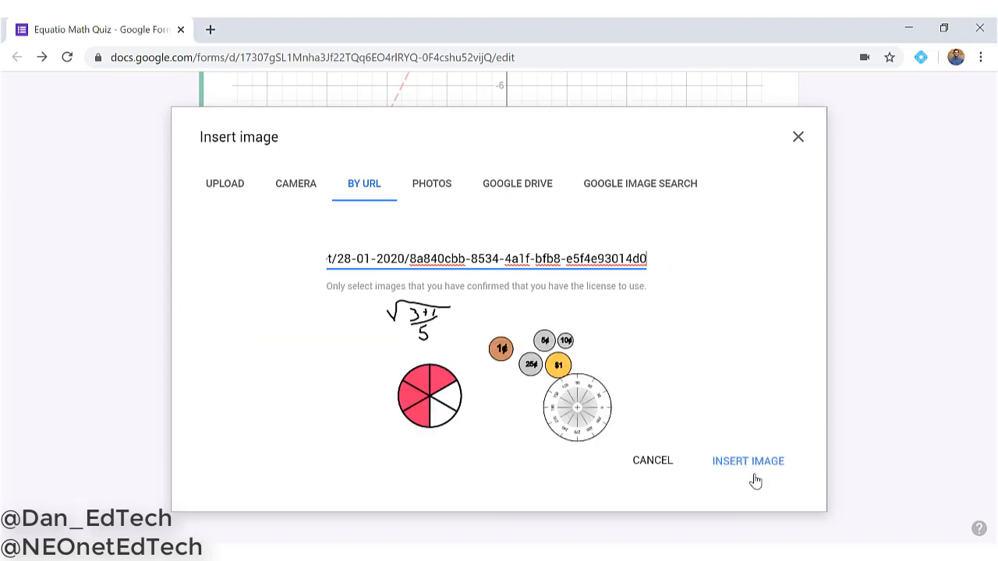
{"action": "left_click", "coordinate": [755, 468]}
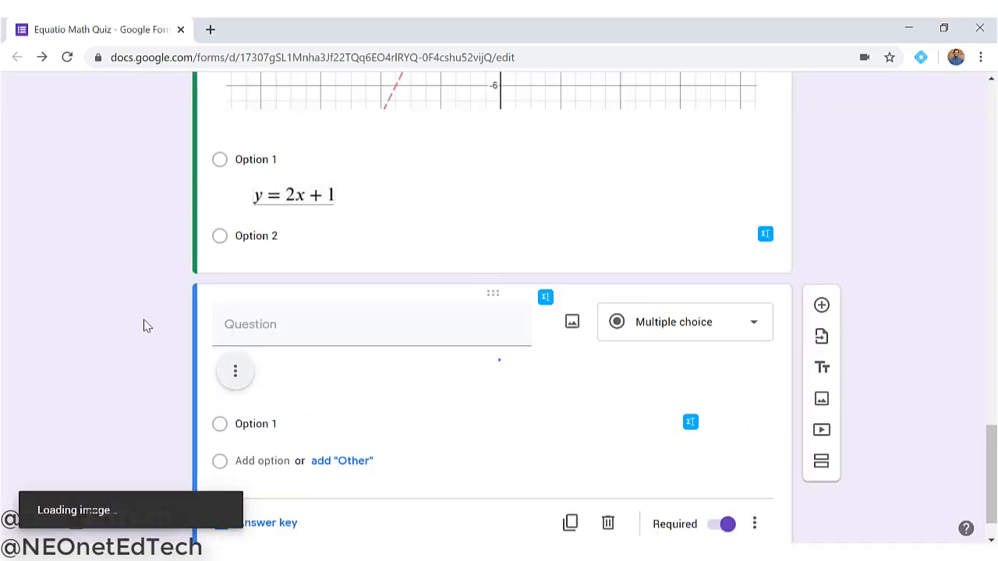
Check the inserted mathspace drawing in the new multiple-choice question.
{"action": "scroll", "coordinate": [154, 338], "scroll_direction": "down", "scroll_amount": 3}
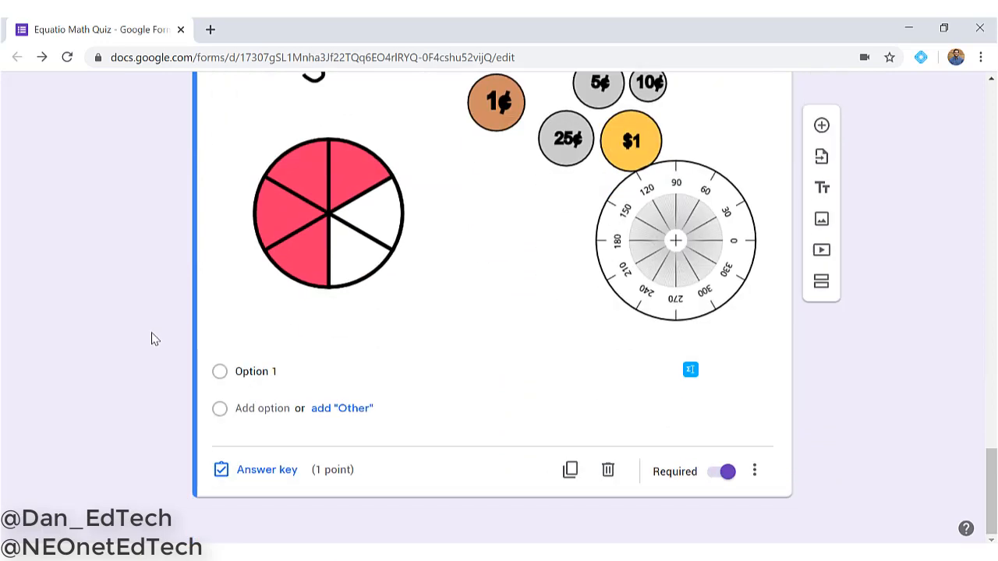
{"action": "scroll", "coordinate": [494, 333], "scroll_direction": "up", "scroll_amount": 3}
{"action": "scroll", "coordinate": [195, 282], "scroll_direction": "down", "scroll_amount": 3}
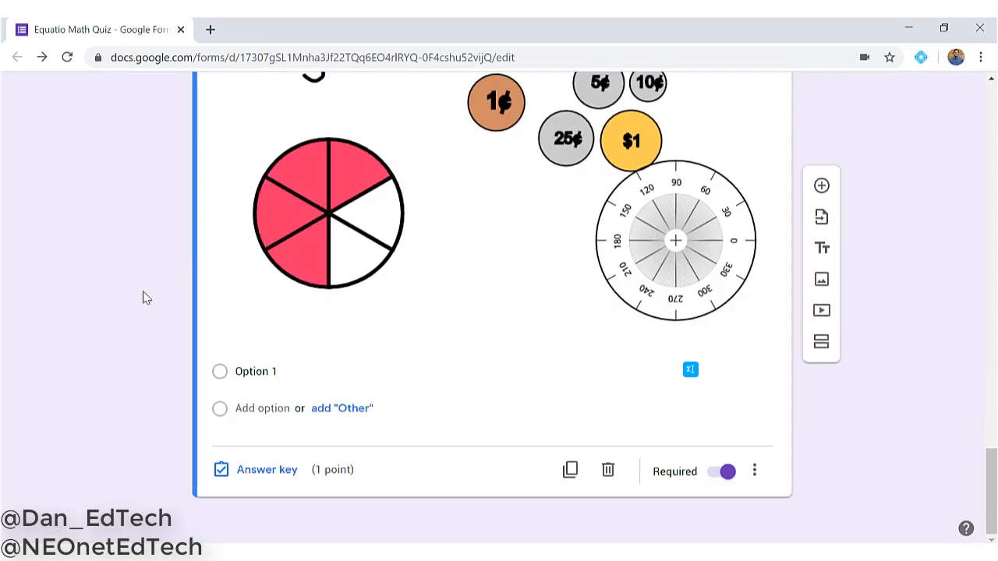
{"action": "scroll", "coordinate": [170, 360], "scroll_direction": "up", "scroll_amount": 3}
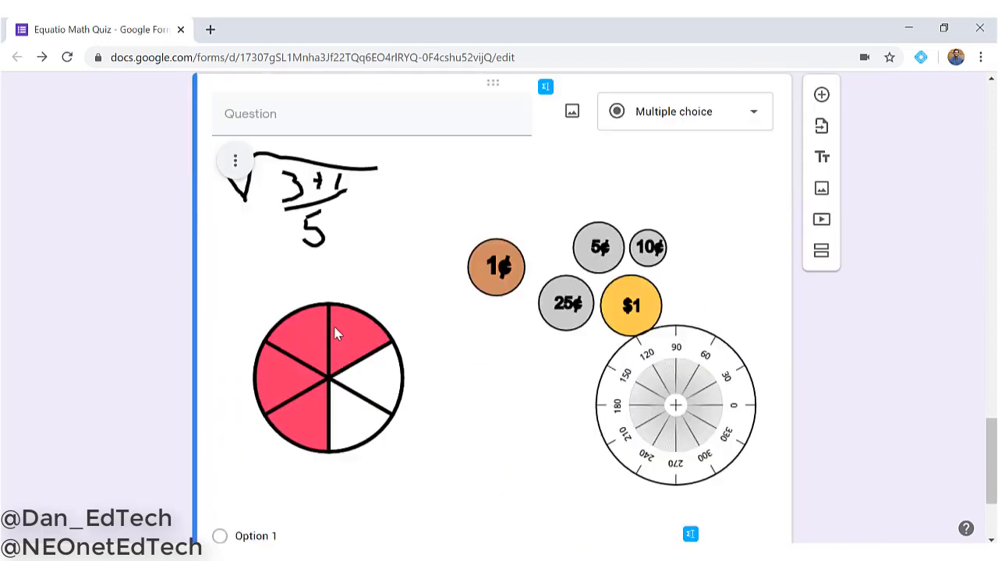
{"action": "scroll", "coordinate": [182, 374], "scroll_direction": "down", "scroll_amount": 2}
Review the whole quiz, from the cube and clock questions to the graph question and the mathspace drawing.
{"action": "scroll", "coordinate": [180, 376], "scroll_direction": "up", "scroll_amount": 5}
{"action": "scroll", "coordinate": [179, 377], "scroll_direction": "up", "scroll_amount": 15}
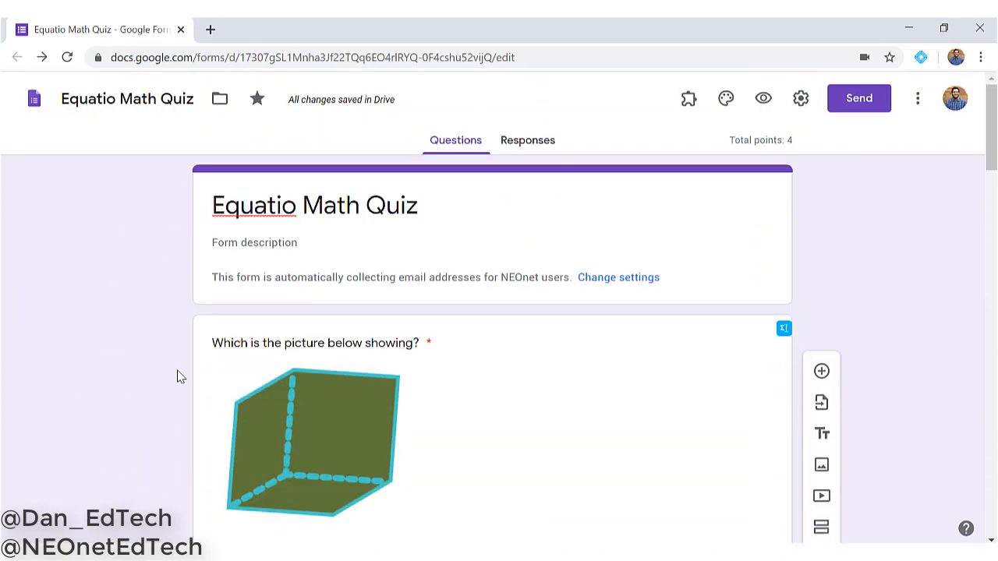
{"action": "scroll", "coordinate": [176, 378], "scroll_direction": "down", "scroll_amount": 3}
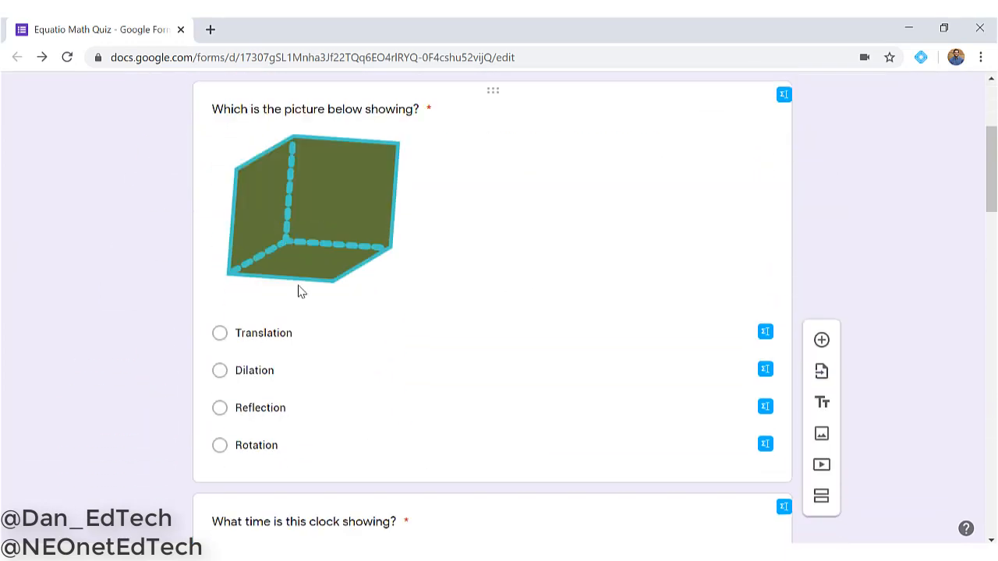
{"action": "scroll", "coordinate": [167, 307], "scroll_direction": "down", "scroll_amount": 5}
{"action": "scroll", "coordinate": [161, 312], "scroll_direction": "down", "scroll_amount": 7}
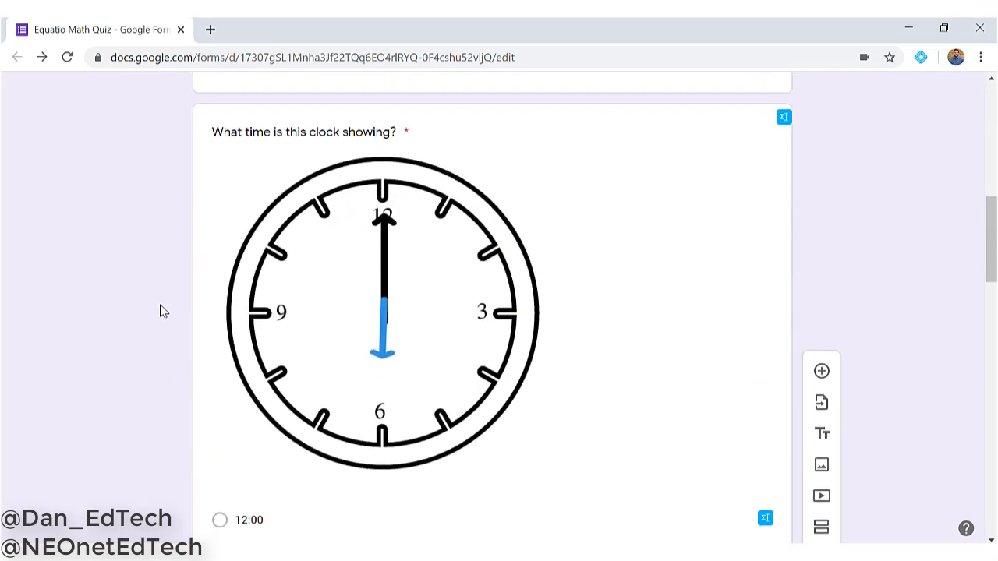
{"action": "scroll", "coordinate": [162, 316], "scroll_direction": "down", "scroll_amount": 5}
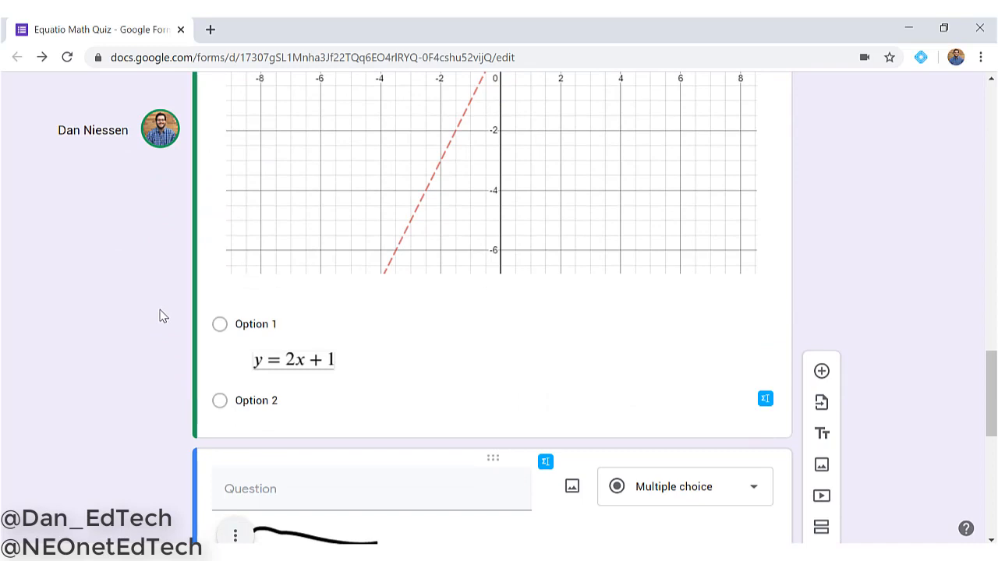
{"action": "scroll", "coordinate": [162, 316], "scroll_direction": "down", "scroll_amount": 8}
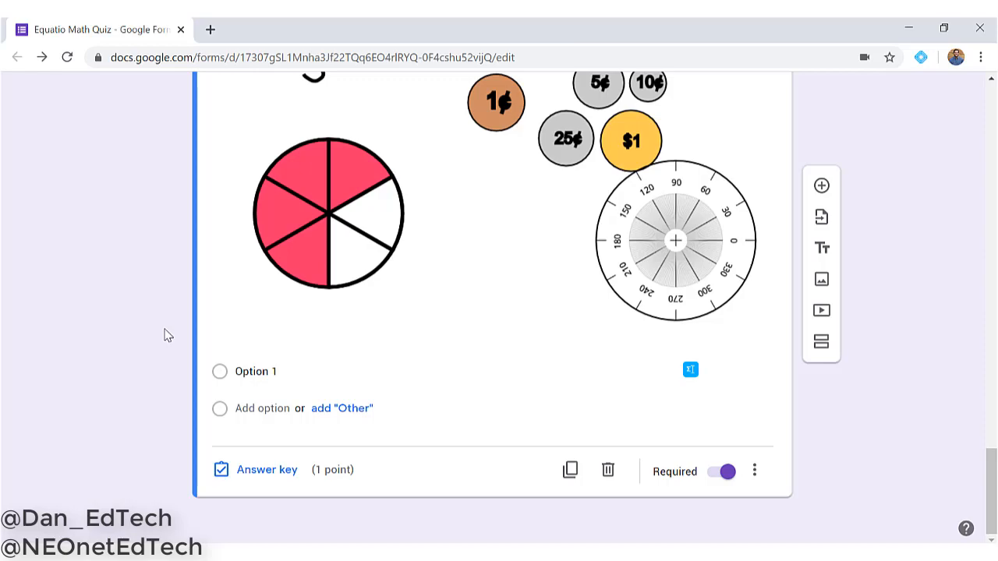
{"action": "scroll", "coordinate": [166, 336], "scroll_direction": "up", "scroll_amount": 20}
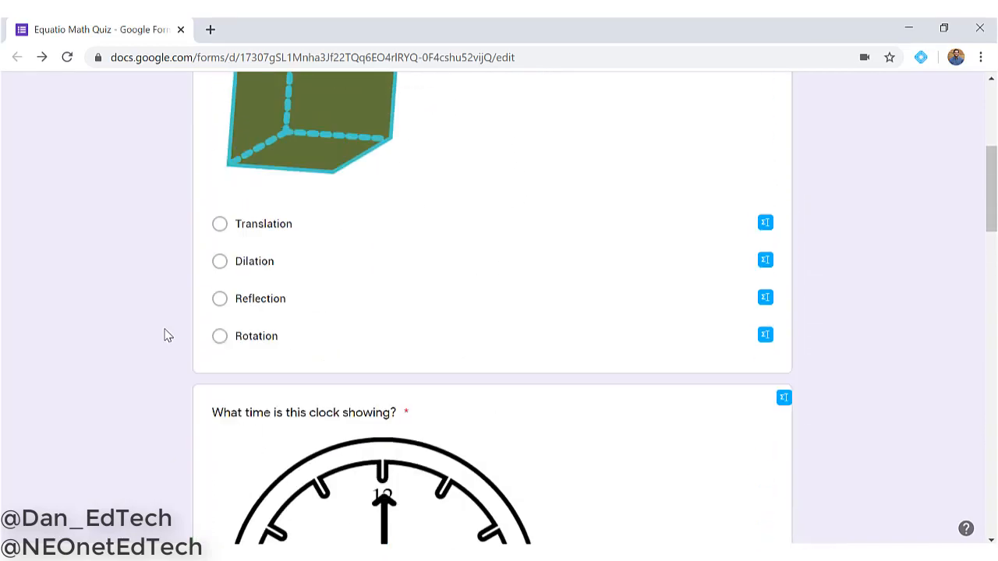
{"action": "scroll", "coordinate": [164, 335], "scroll_direction": "up", "scroll_amount": 5}
{"action": "scroll", "coordinate": [168, 343], "scroll_direction": "down", "scroll_amount": 15}
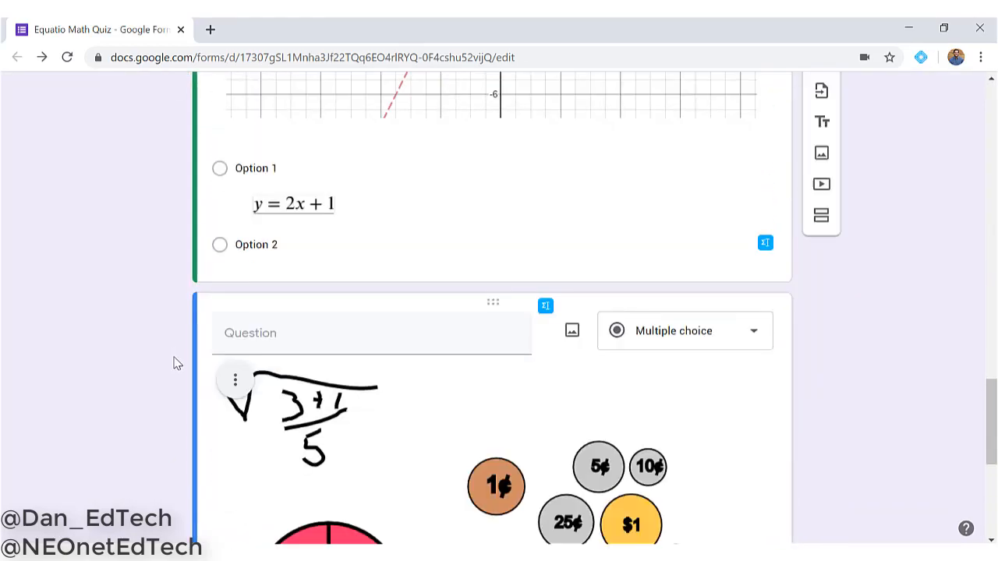
{"action": "scroll", "coordinate": [176, 363], "scroll_direction": "down", "scroll_amount": 5}
{"action": "scroll", "coordinate": [225, 372], "scroll_direction": "up", "scroll_amount": 7}
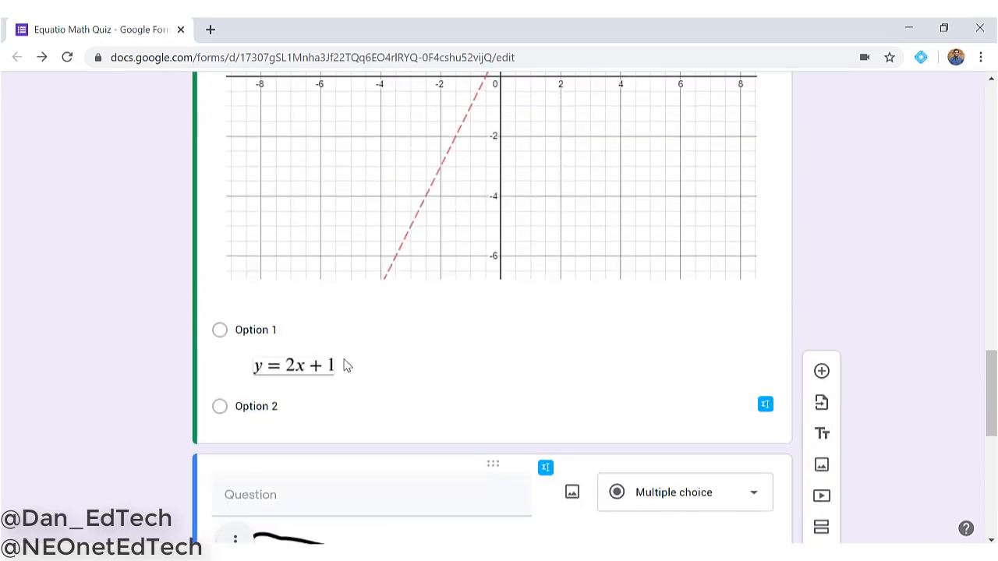
Select the graph question's Option 1 text above the y = 2x + 1 equation, clear the selection, and look through the quiz again.
{"action": "mouse_move", "coordinate": [231, 364]}
{"action": "left_mouse_down"}
{"action": "mouse_move", "coordinate": [345, 378]}
{"action": "mouse_move", "coordinate": [350, 351]}
{"action": "left_mouse_up"}
{"action": "left_click", "coordinate": [302, 337]}
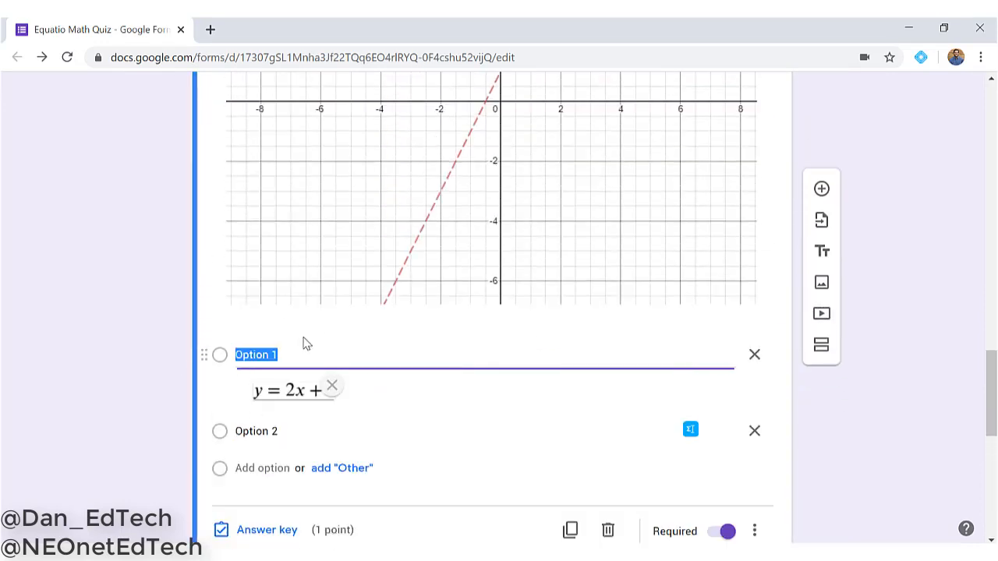
{"action": "left_click", "coordinate": [148, 402]}
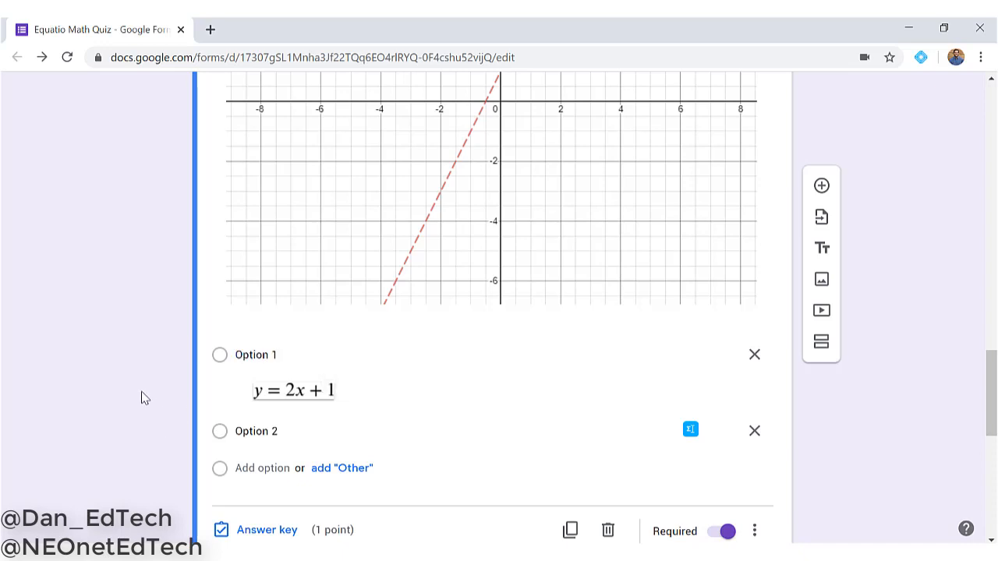
{"action": "scroll", "coordinate": [142, 398], "scroll_direction": "up", "scroll_amount": 10}
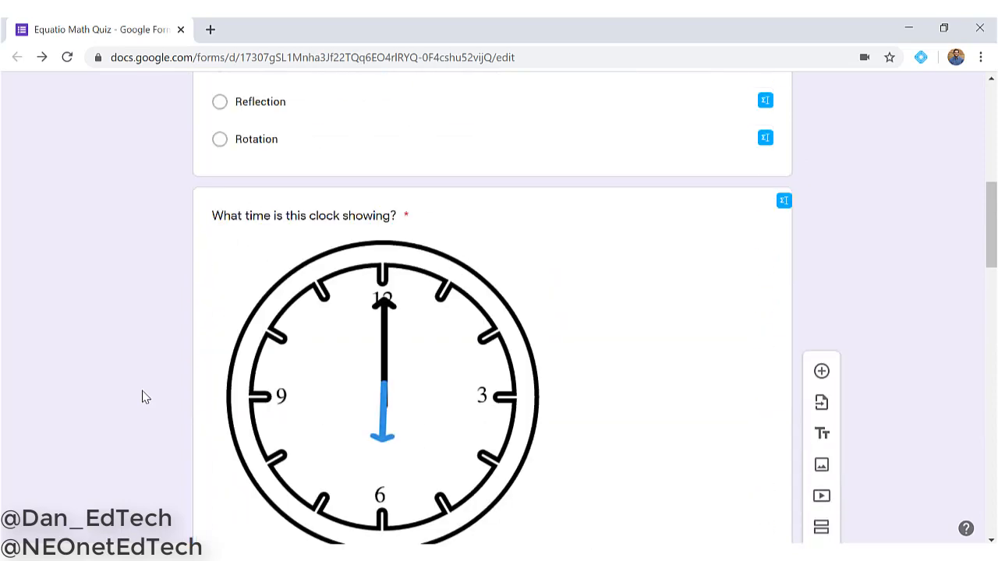
{"action": "scroll", "coordinate": [142, 399], "scroll_direction": "up", "scroll_amount": 8}
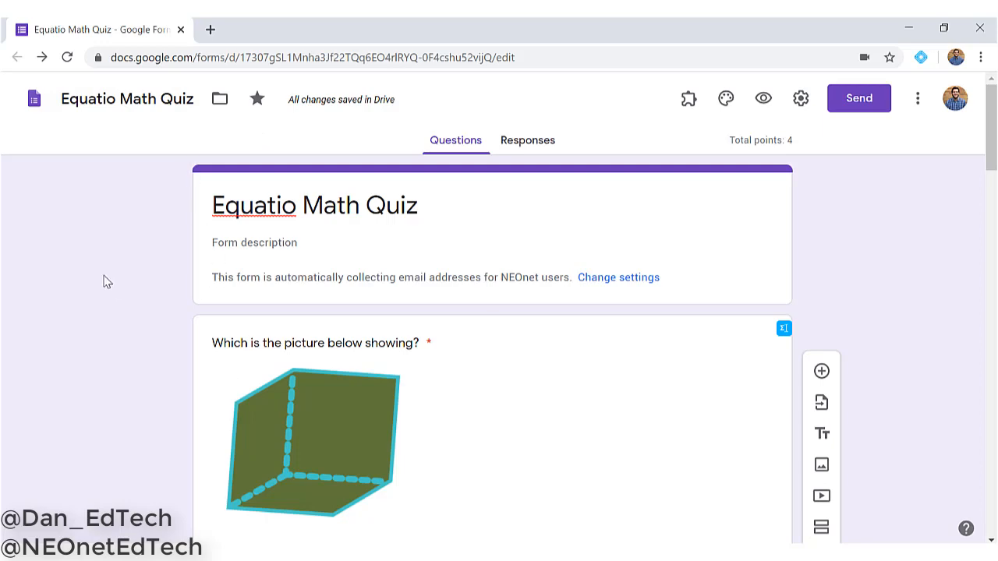
{"action": "scroll", "coordinate": [107, 282], "scroll_direction": "down", "scroll_amount": 20}
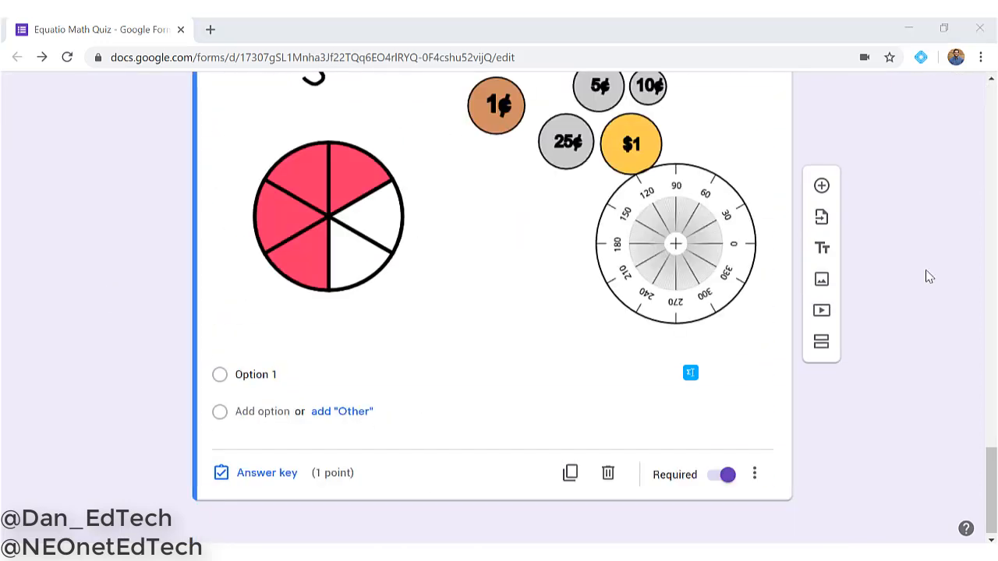